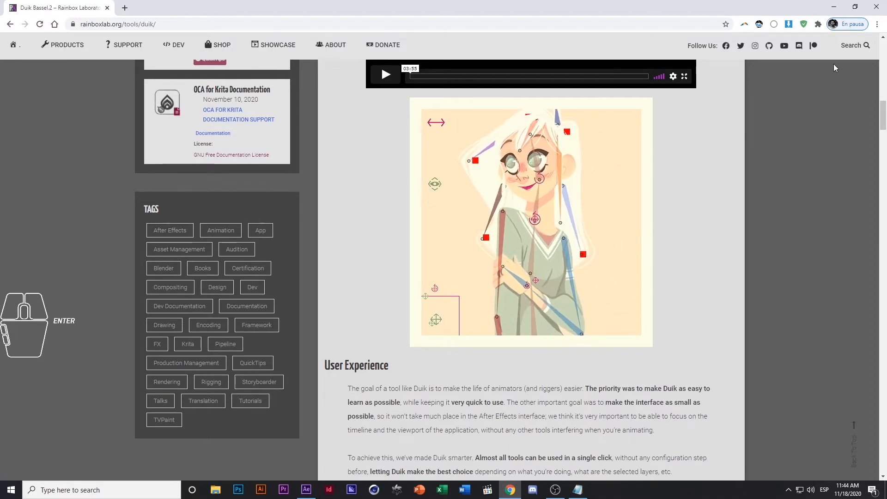
Switch to After Effects and create a 1920 x 1080 composition named Comp 1 at 23.976 fps lasting 10 seconds
click(835, 10)
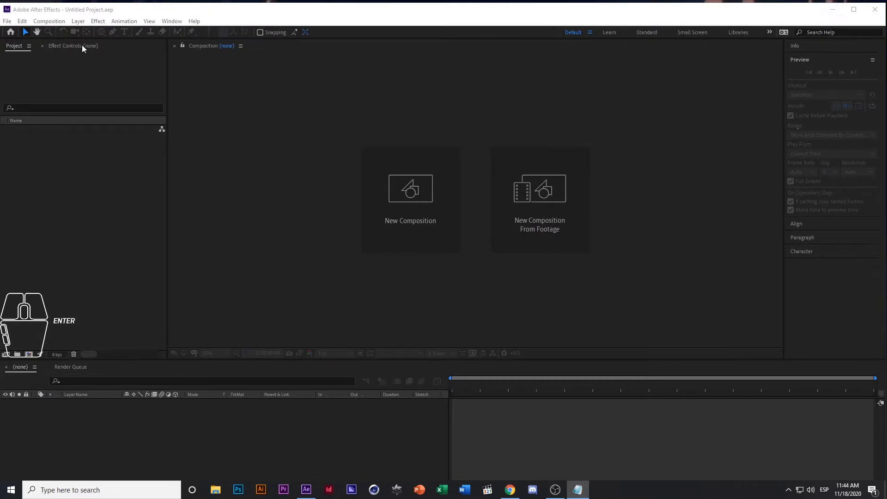
click(91, 6)
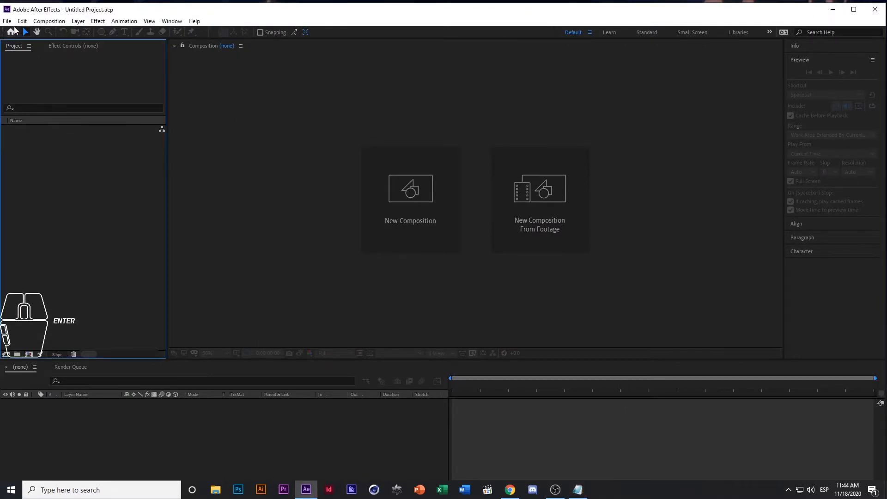
right_click(41, 168)
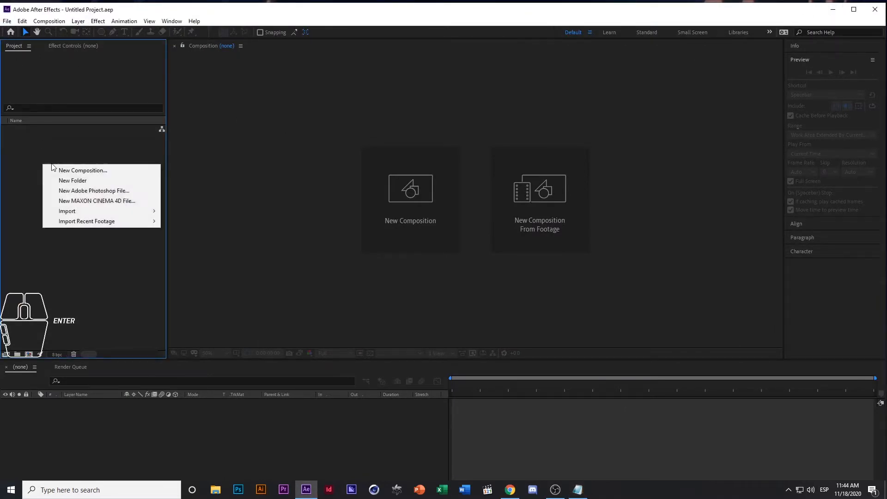
click(65, 170)
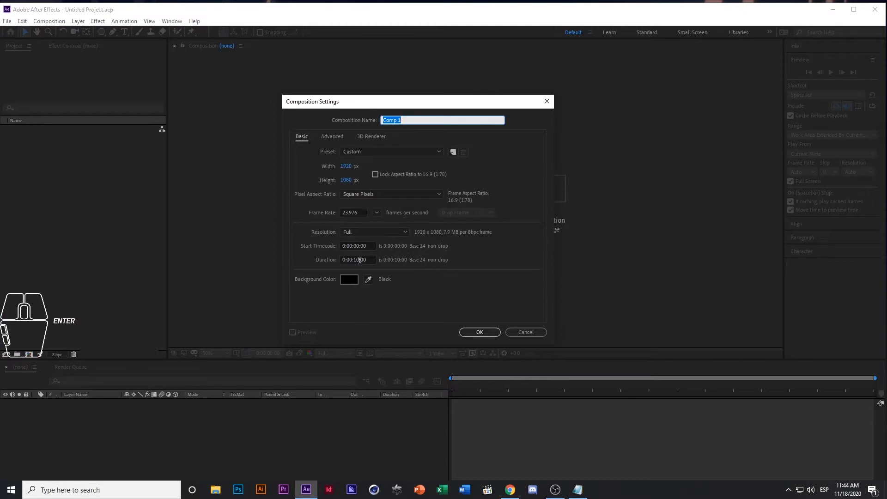
click(491, 334)
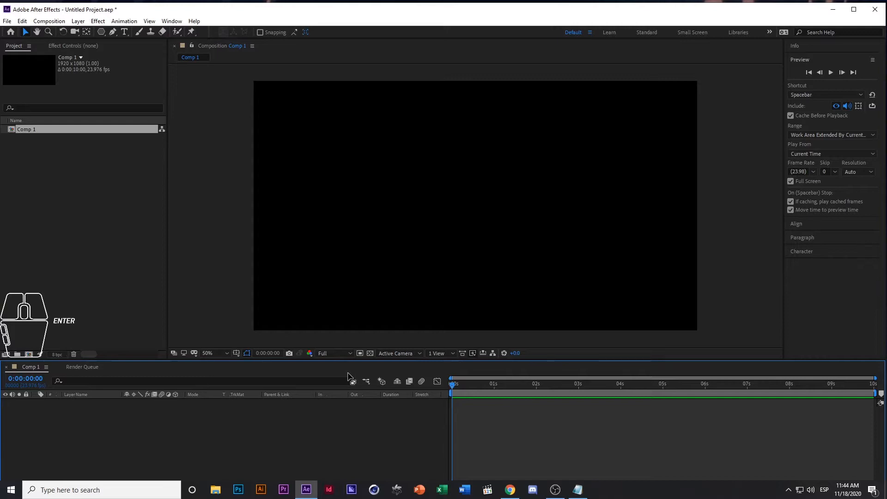
Add a text layer reading "Hola" to the composition and set its font size to 171 px
click(125, 32)
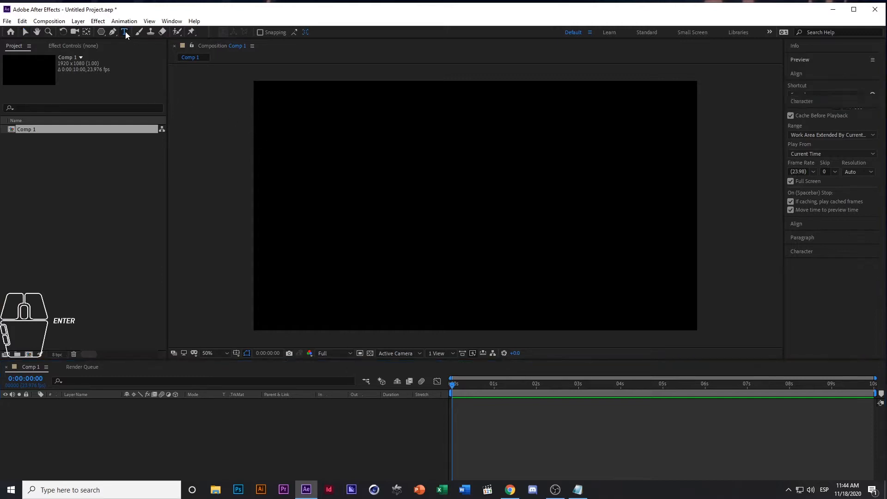
click(398, 199)
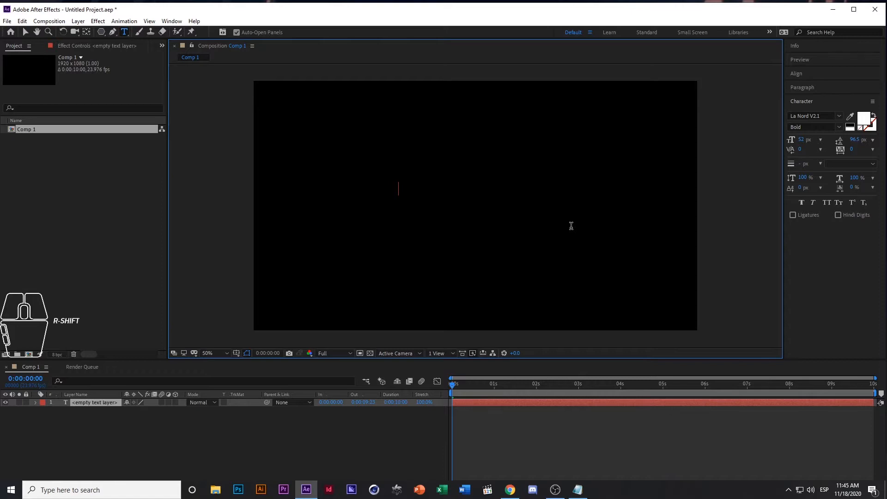
text(Hola)
key(ctrl+Return)
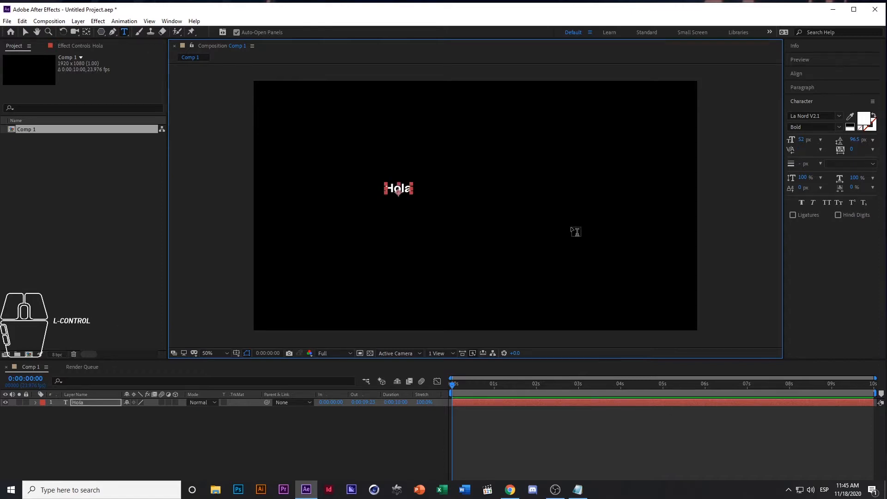
ctrl+click(803, 140)
drag(803, 140, 832, 140)
Move the Hola text toward the middle and align it horizontally and vertically centered to the composition
click(26, 31)
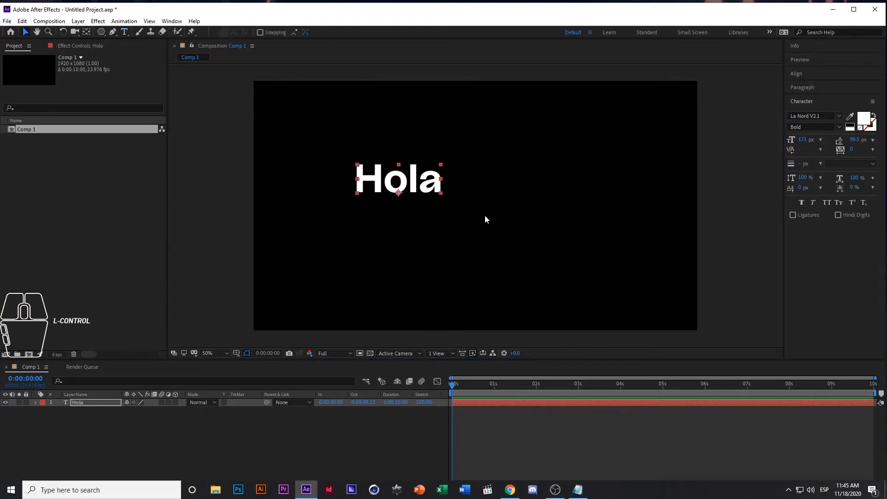
drag(424, 186, 503, 201)
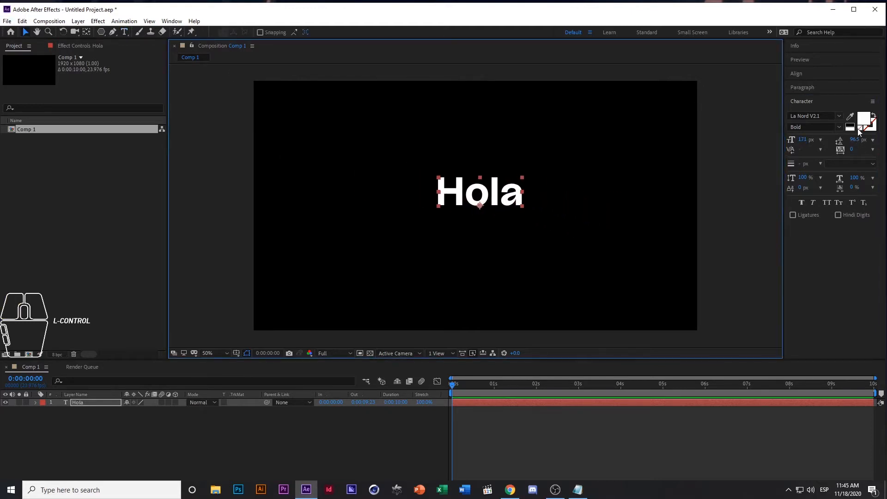
click(803, 73)
click(809, 96)
click(857, 96)
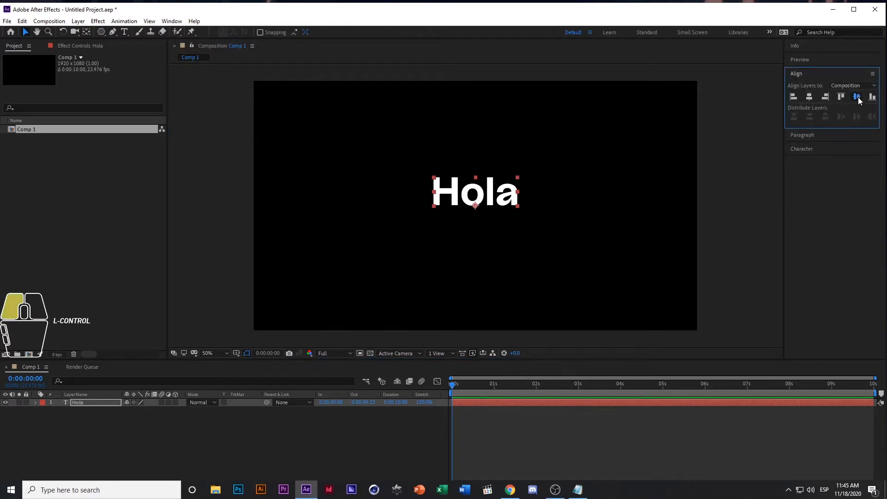
click(738, 161)
click(499, 212)
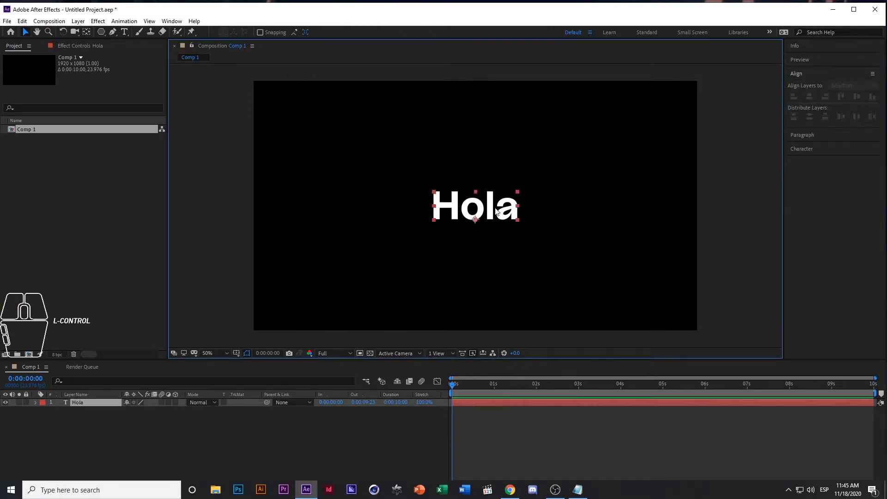
Reveal the Hola layer's Scale property and add a 100% keyframe a few frames after the start
click(85, 404)
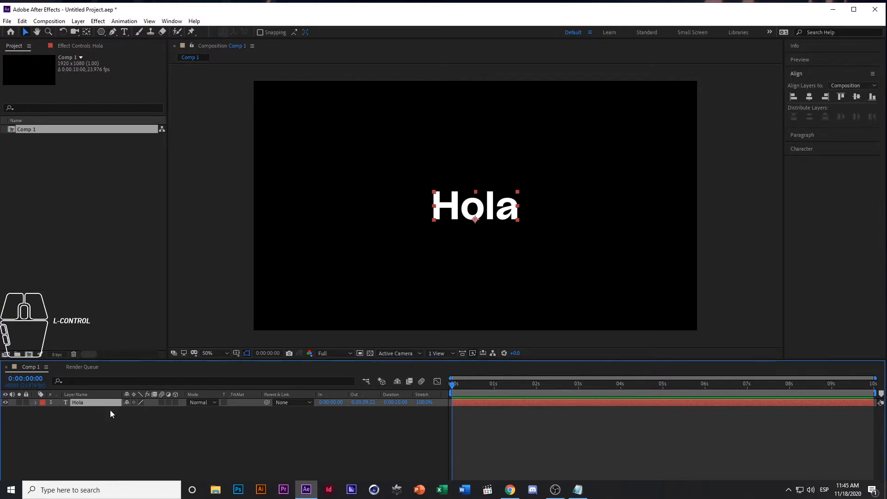
click(89, 419)
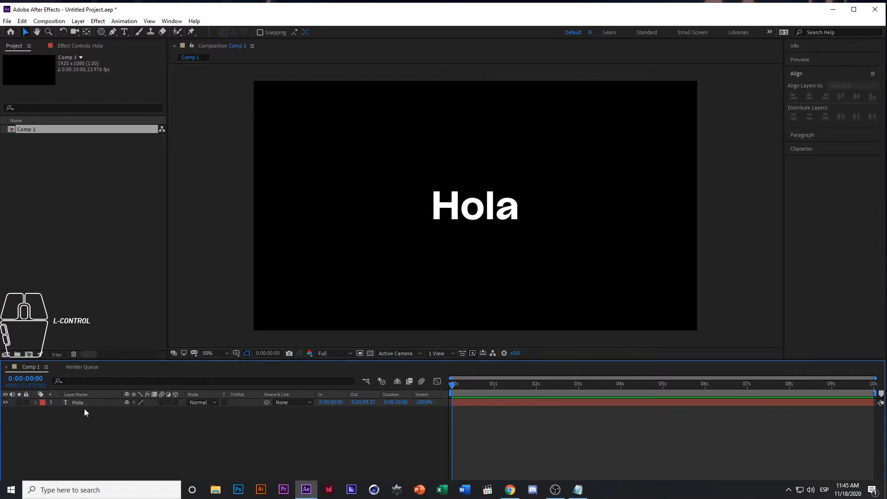
click(81, 403)
key(s)
key(s)
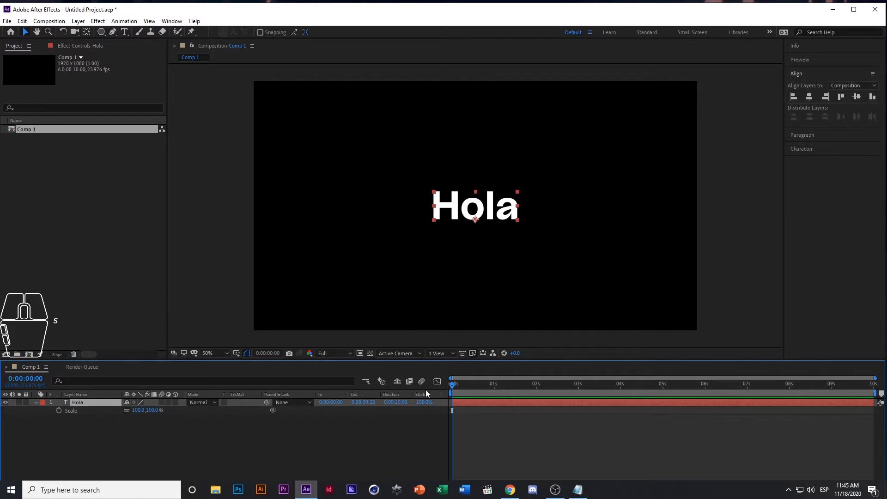
key(Page_Down)
key(Page_Down)
key(Page_Down)
key(Page_Down)
key(Page_Down)
click(58, 411)
Set the Hola layer's Scale to 0% at 0:00:00:00 as the starting keyframe
drag(461, 386, 433, 387)
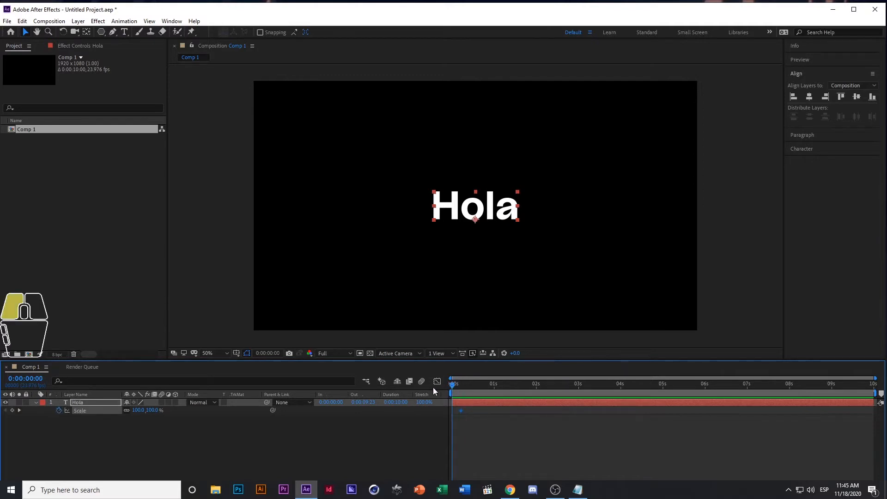
click(153, 410)
text(0)
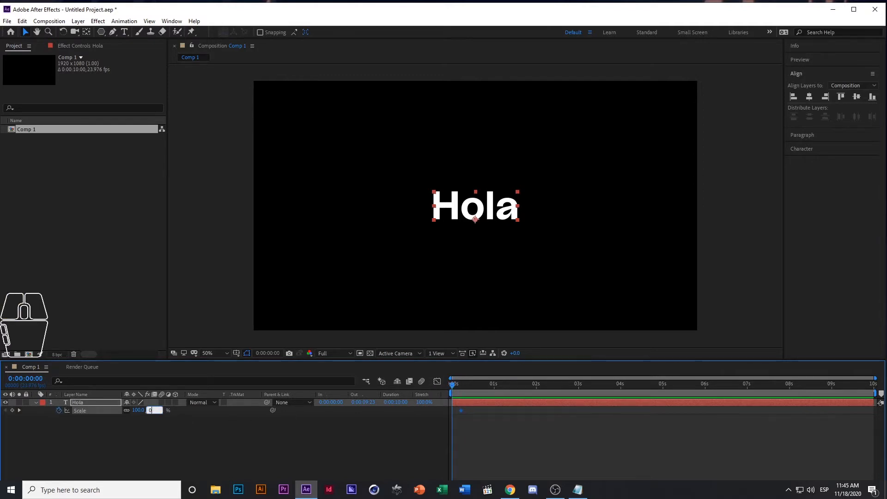
key(Return)
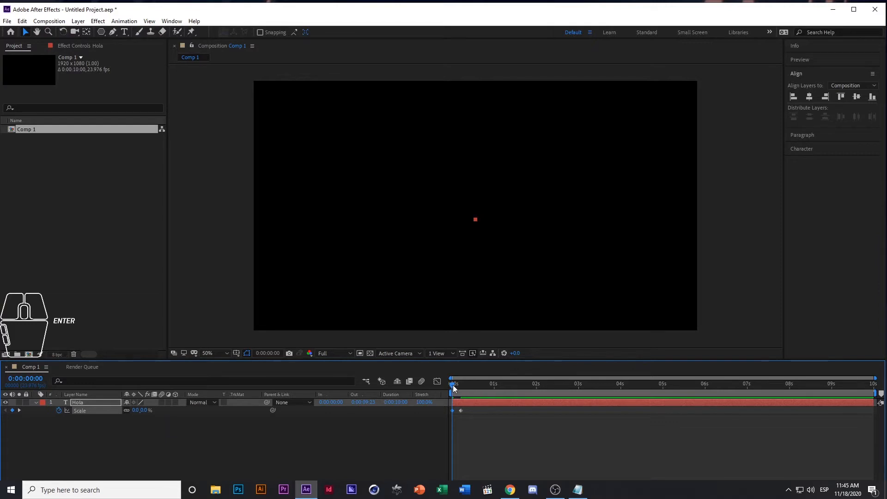
drag(453, 384, 414, 388)
click(72, 437)
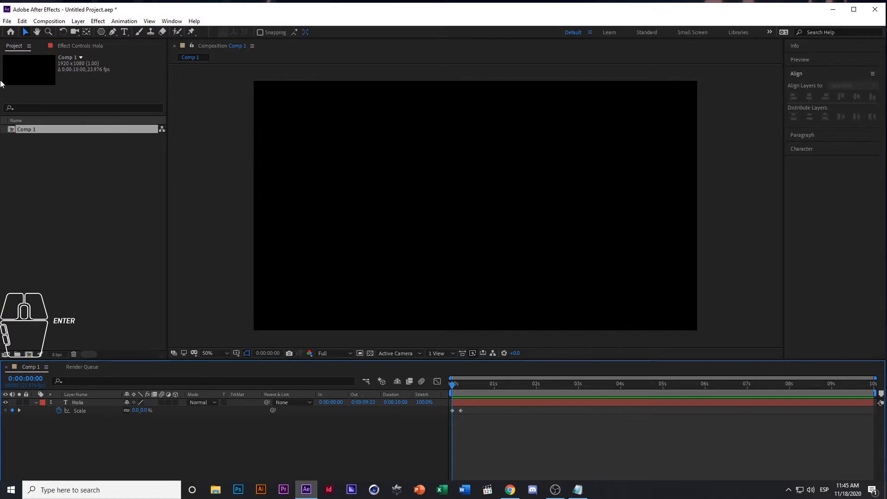
Run the Duik Bassel.jsx script file from the Duik_Bassel_WIN folder and ignore the offered update
click(7, 22)
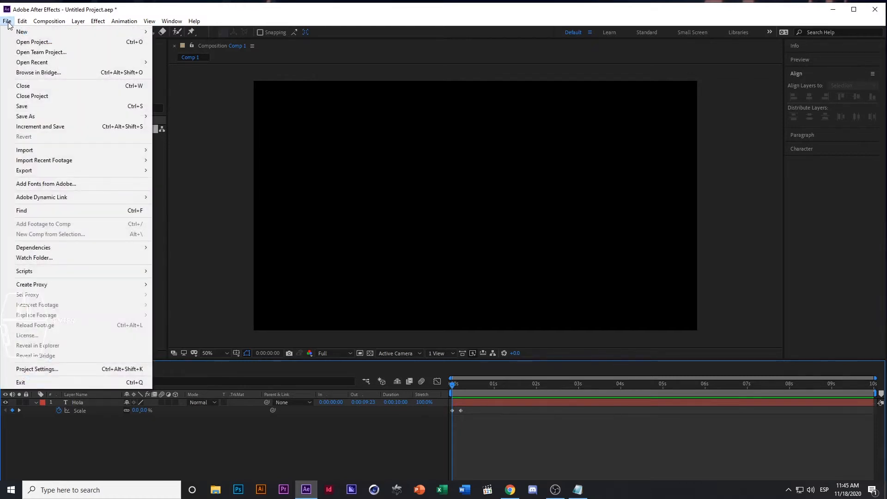
mouse_move(59, 270)
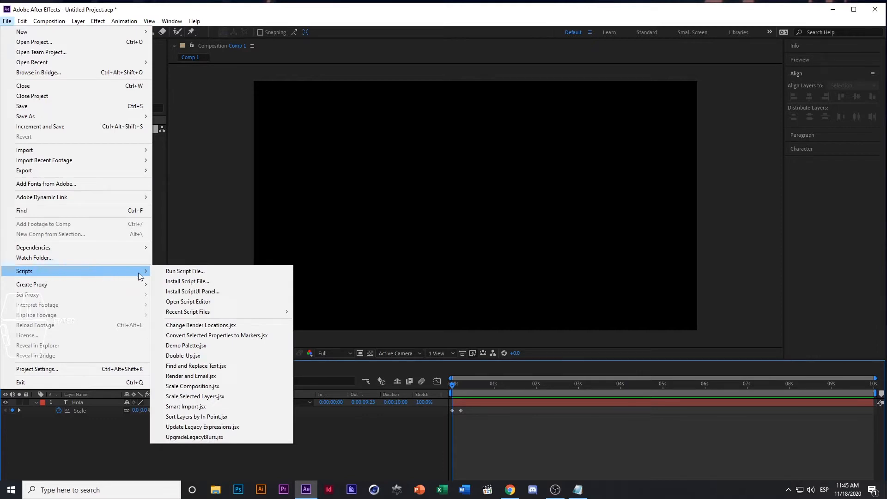
click(202, 273)
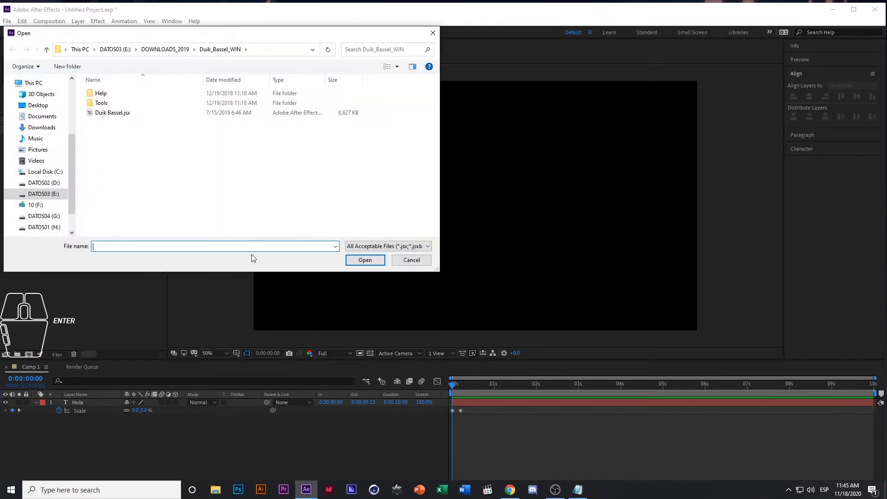
click(118, 114)
click(373, 262)
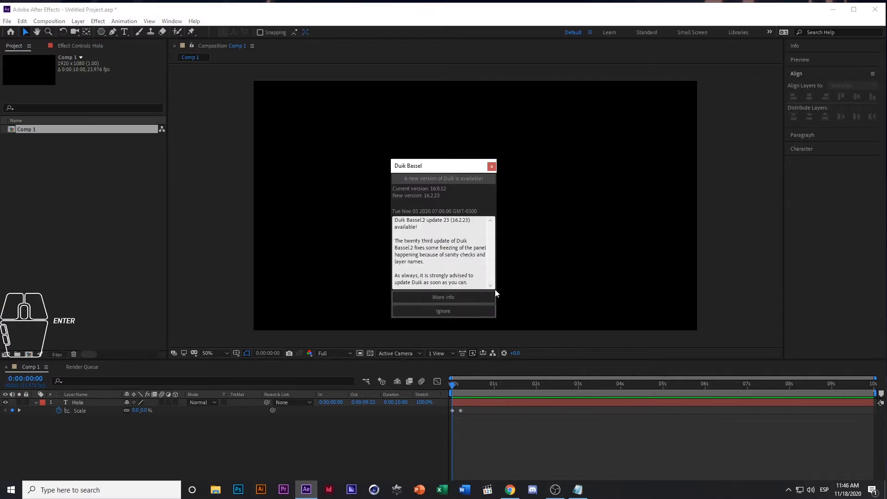
click(446, 314)
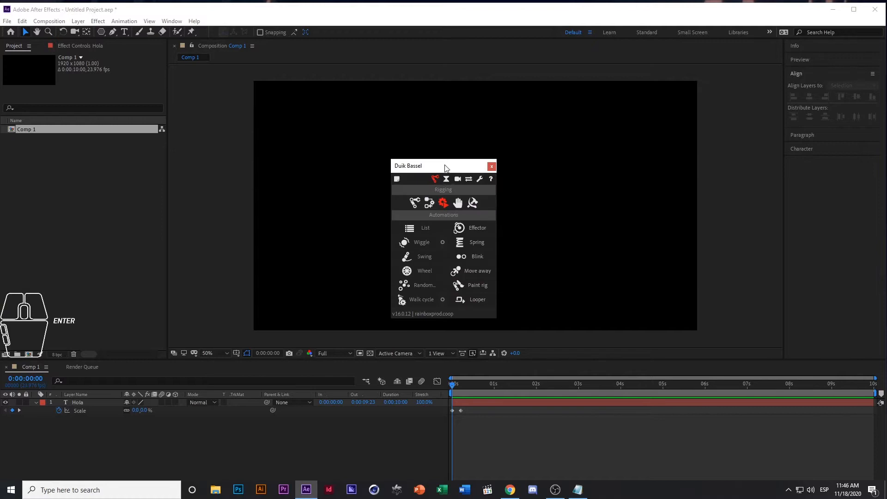
Close the Duik Bassel help window and place the Duik Bassel panel clear of the Hola text
drag(446, 168, 295, 152)
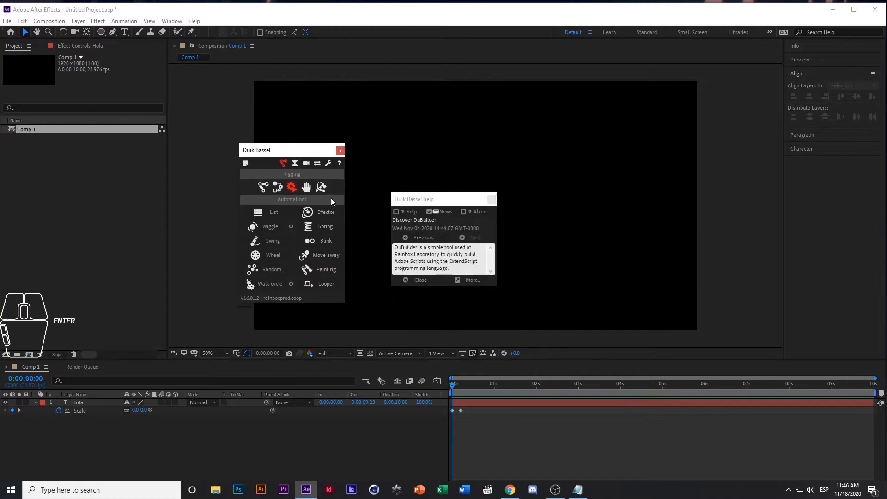
click(492, 199)
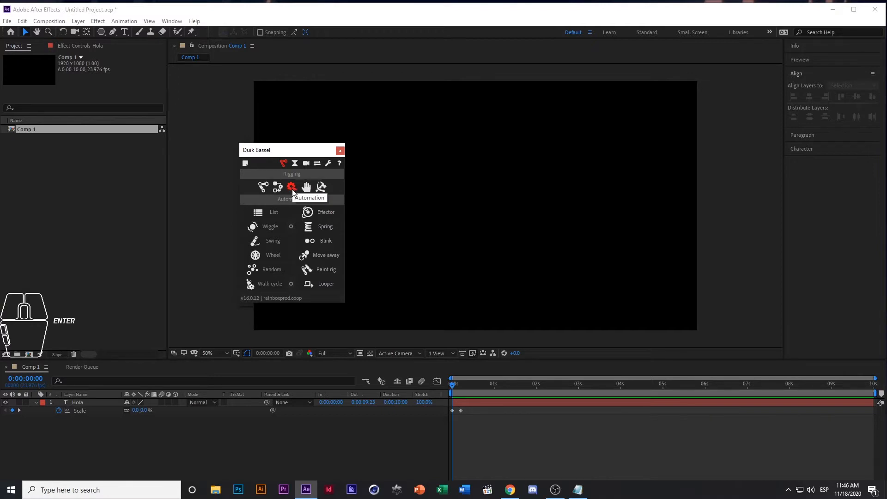
drag(294, 151, 674, 153)
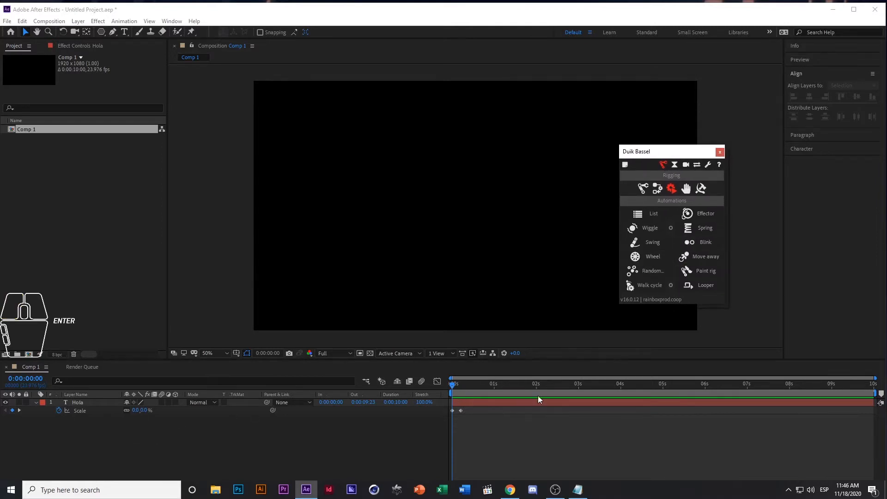
Apply Duik's Spring automation to the Hola layer's Scale property and inspect the resulting Scale expression
drag(459, 383, 470, 384)
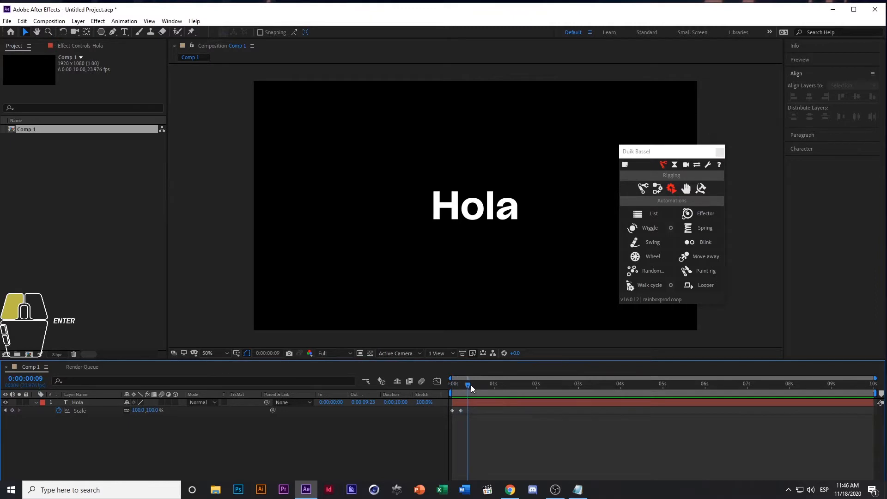
click(83, 411)
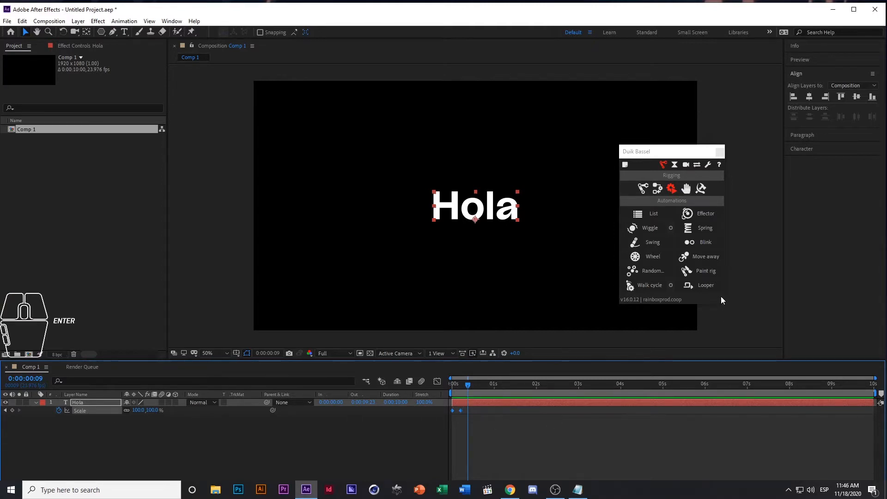
click(706, 228)
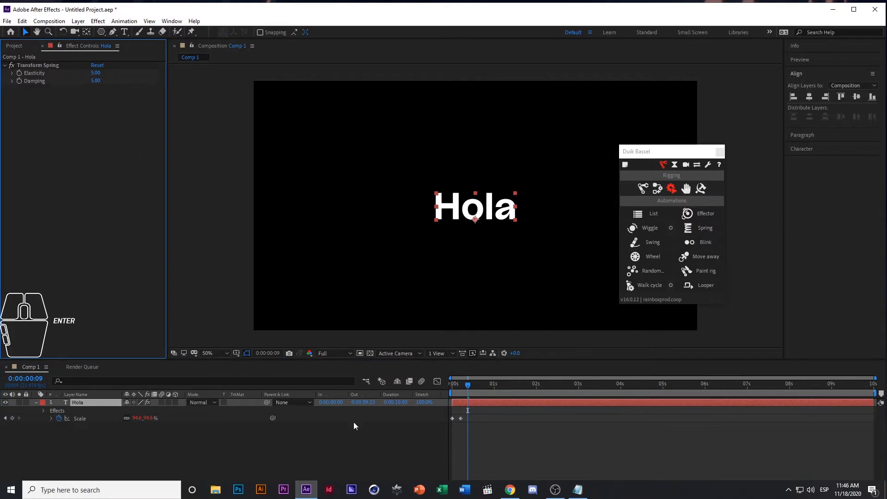
click(52, 418)
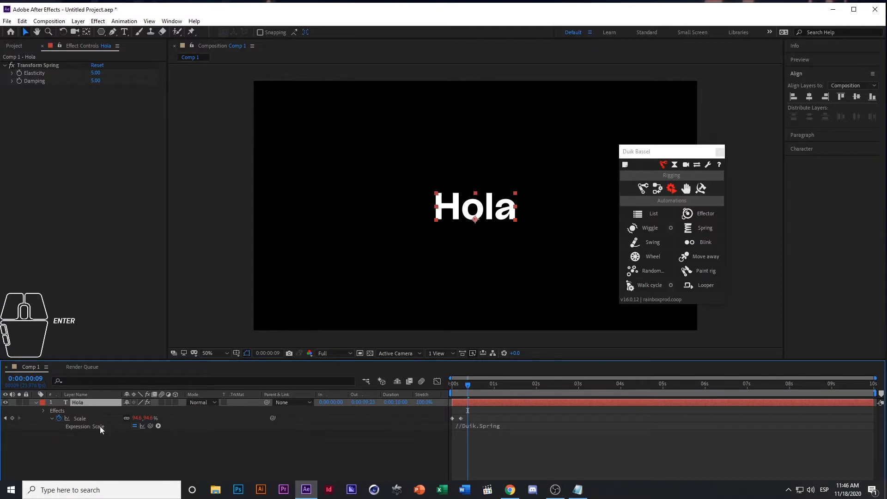
click(51, 418)
Preview the springy Hola scale animation from the start and scrub back to frame 6
drag(470, 389, 438, 386)
key(space)
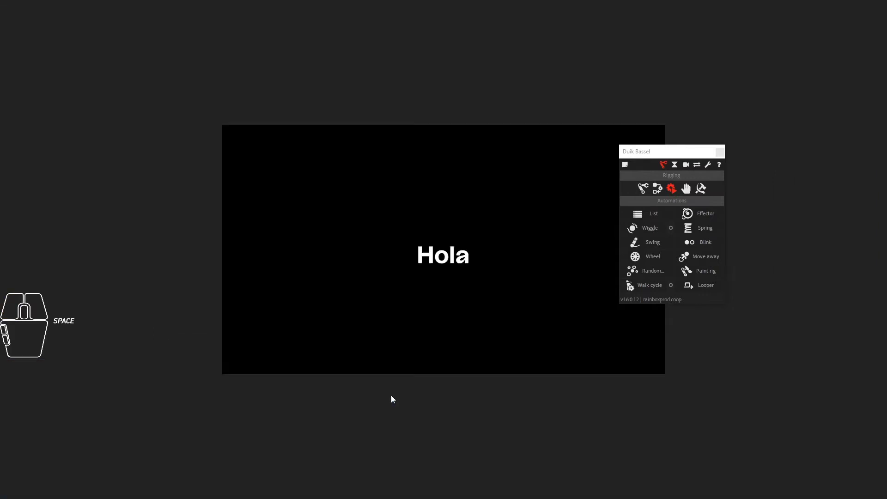
key(space)
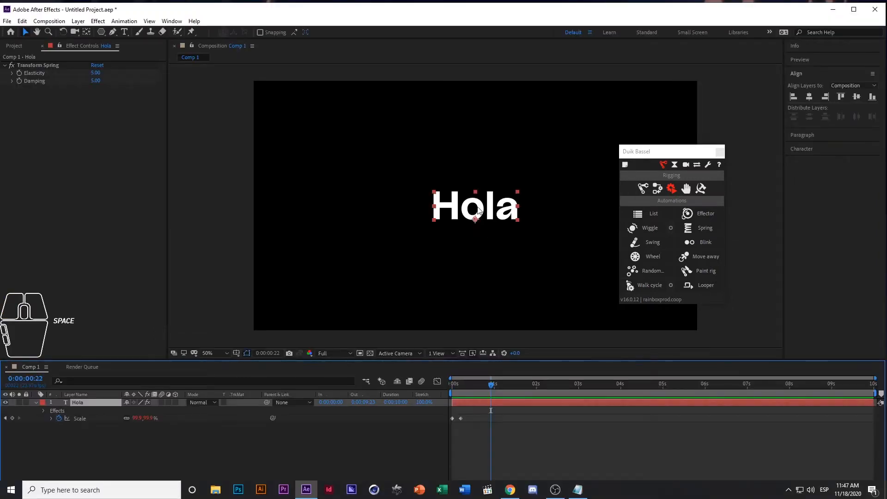
drag(479, 384, 462, 392)
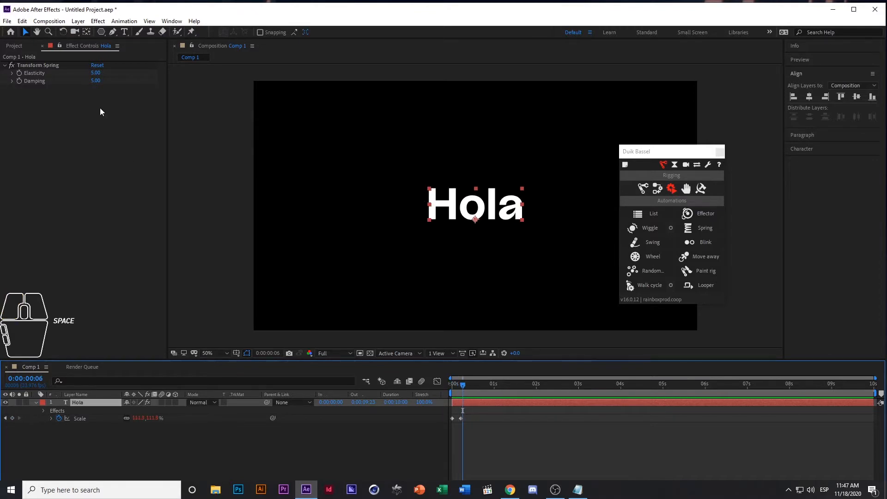
Set the Hola layer's Transform Spring to Elasticity 3 and Damping 2, and preview the bounce from the start
click(96, 73)
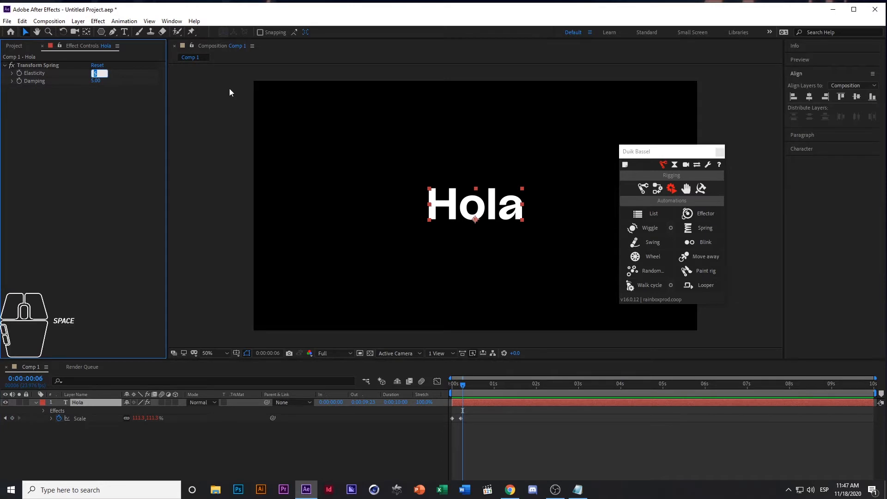
text(3)
click(96, 80)
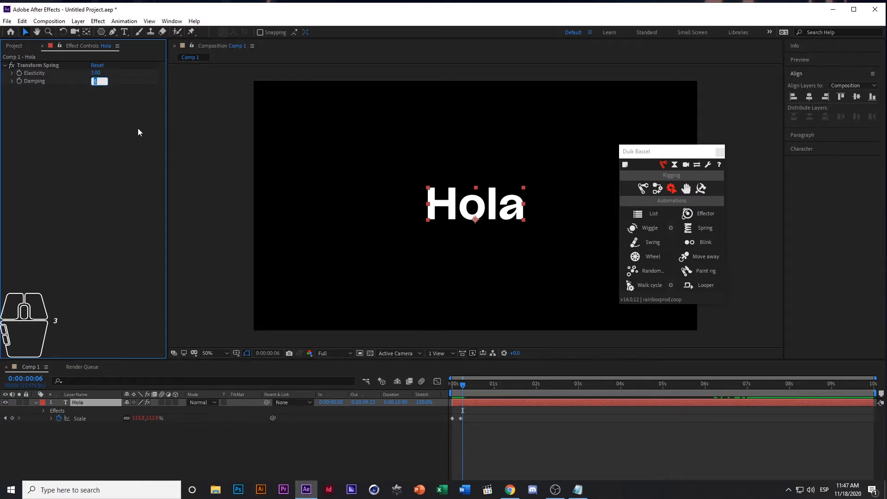
text(2)
drag(454, 389, 434, 385)
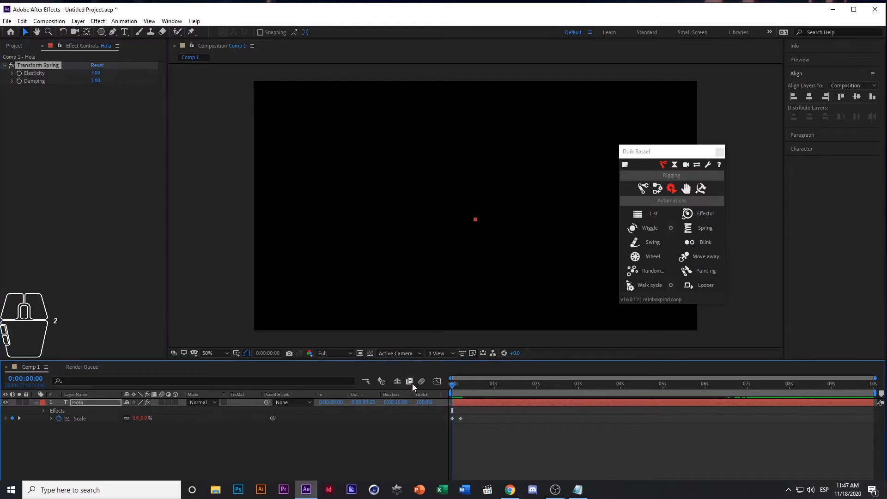
key(space)
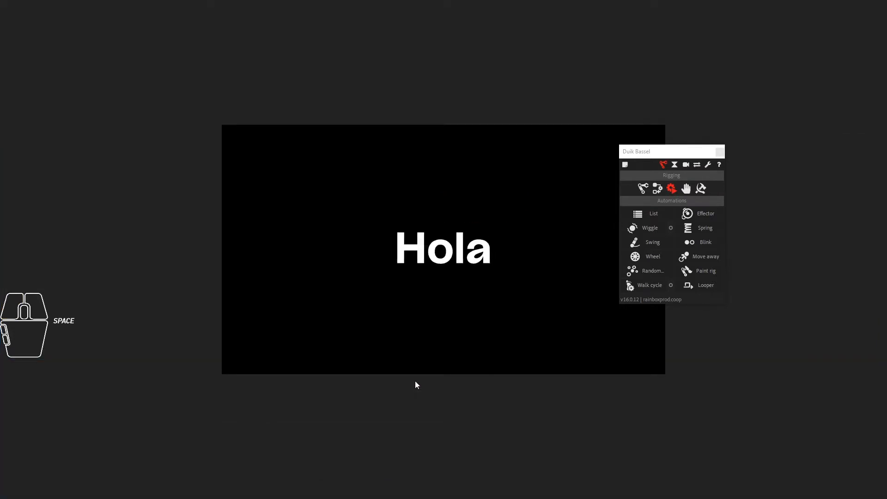
key(space)
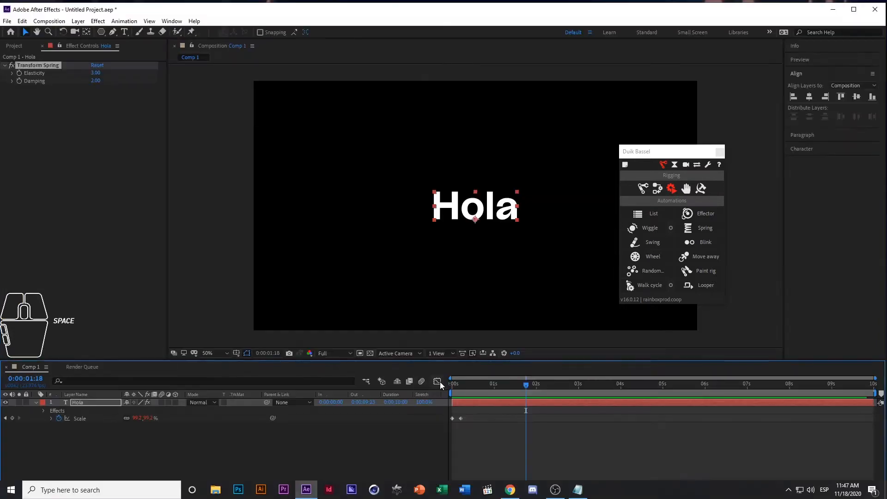
Raise the Hola spring's Elasticity to 20 and preview the scale animation
click(95, 73)
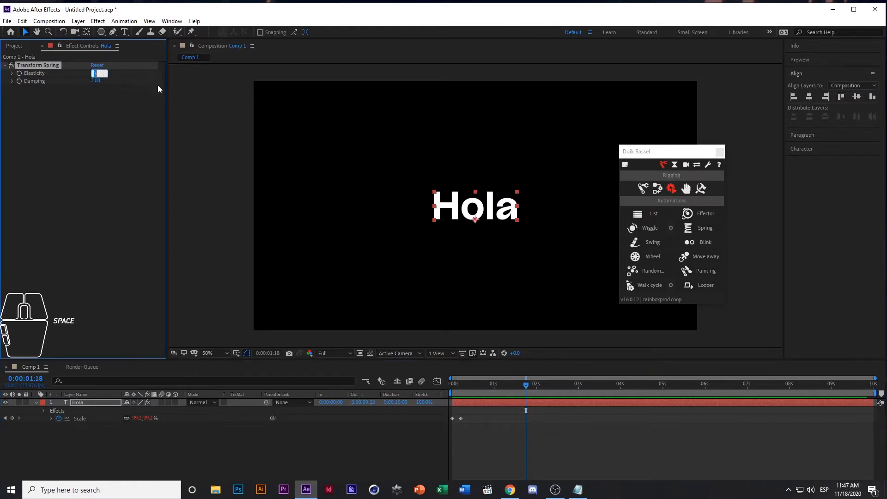
text(20)
key(Return)
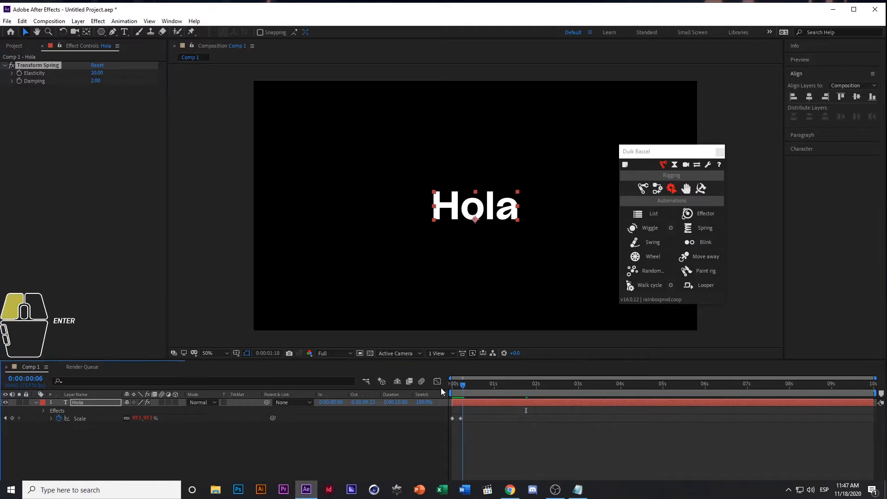
key(space)
key(space)
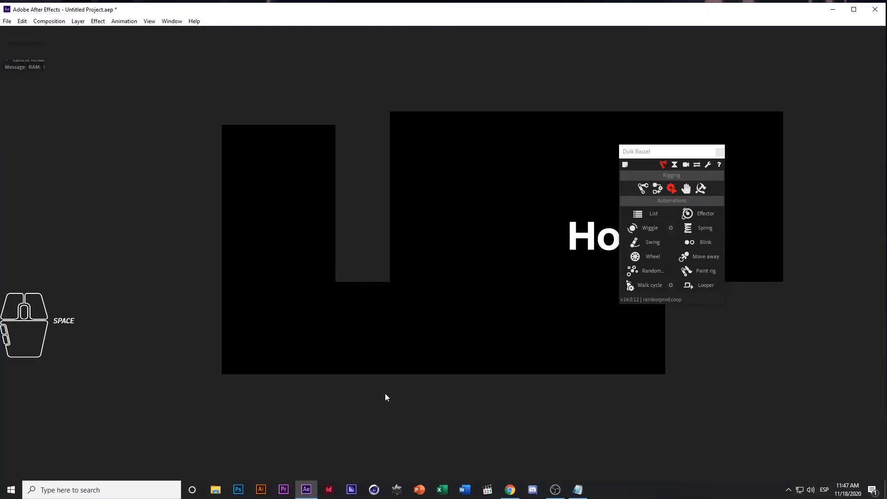
key(space)
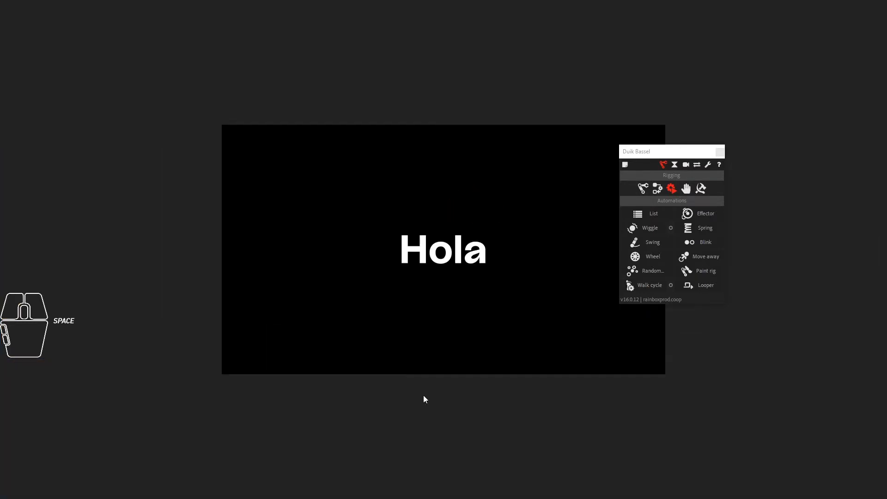
key(space)
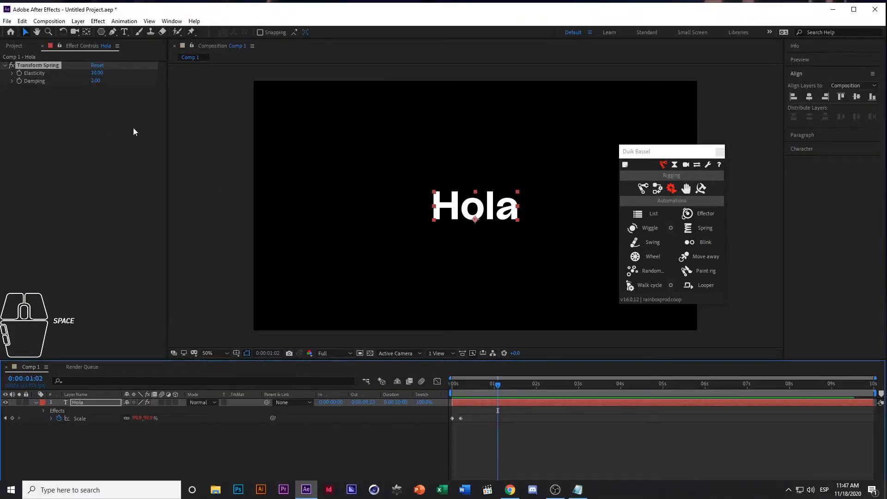
Set the Hola spring's Elasticity to 2 and Damping to 10, and play the animation from the start twice
click(96, 73)
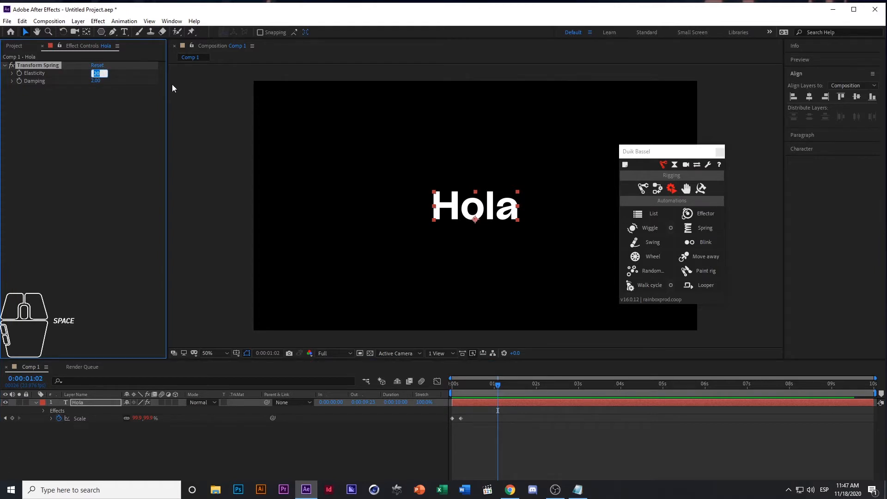
text(2)
key(Tab)
text(10)
key(Return)
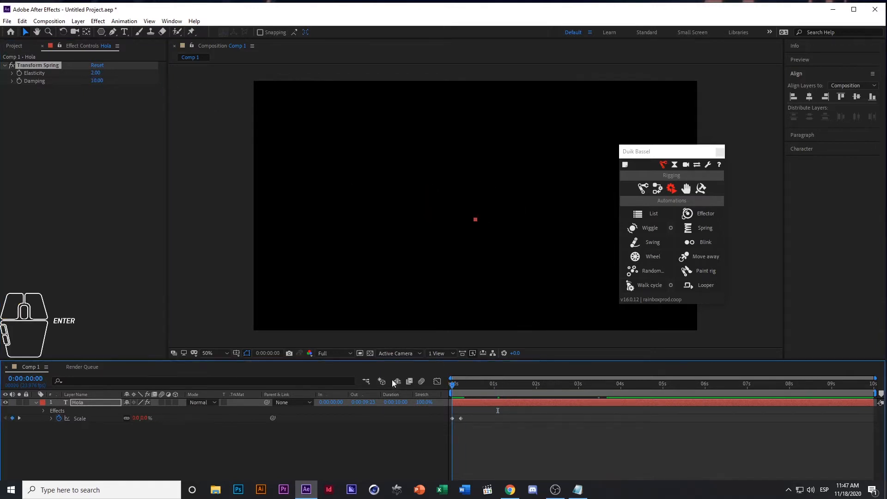
key(space)
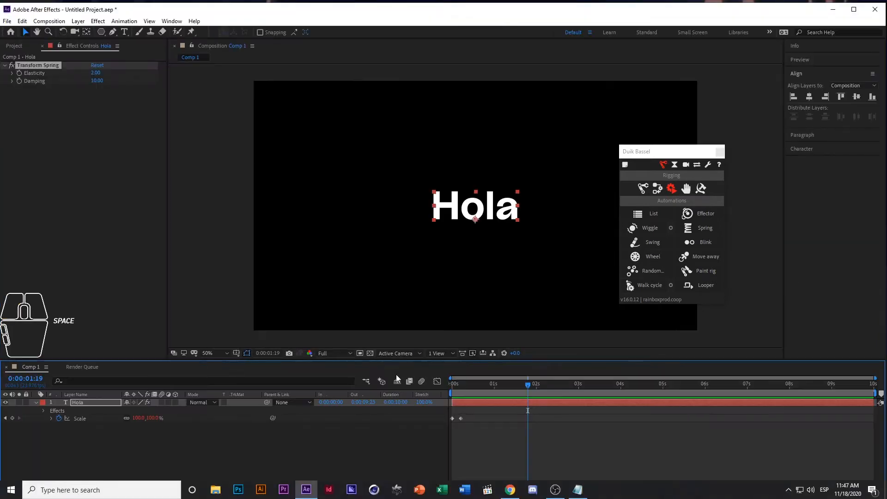
click(454, 388)
key(space)
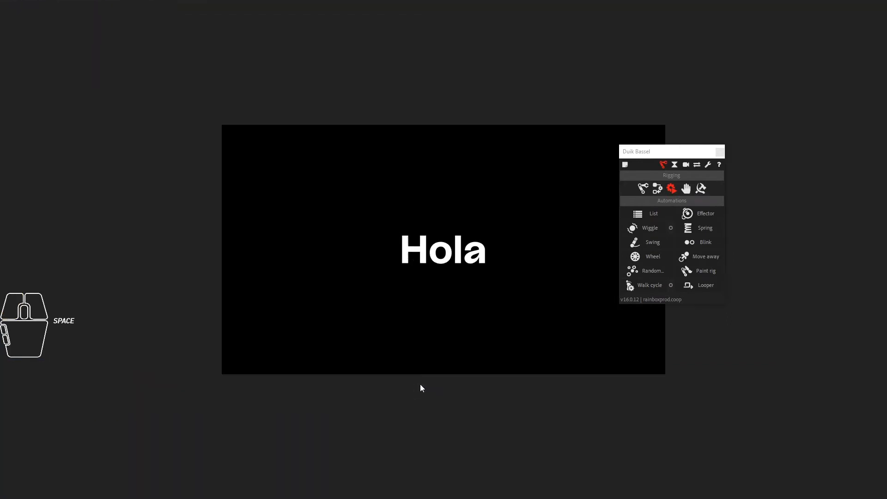
key(space)
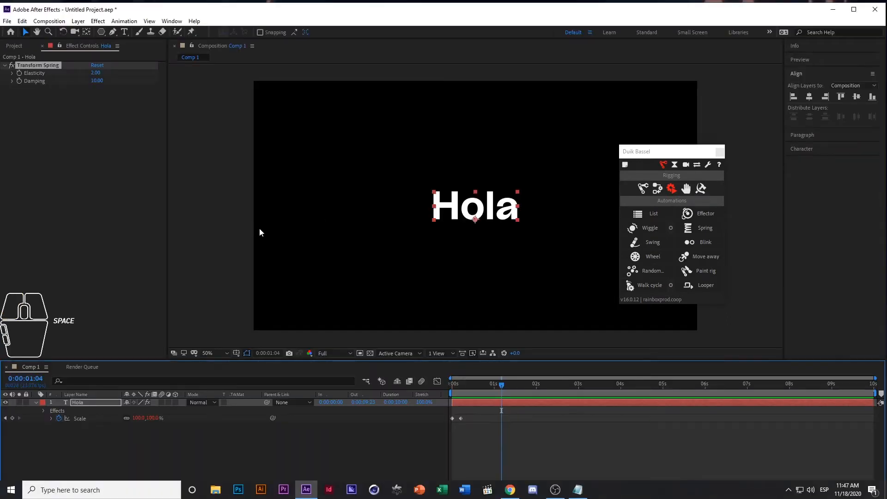
Set both Elasticity and Damping of the Hola spring to 3 and preview the result from the first frame
click(97, 73)
click(109, 102)
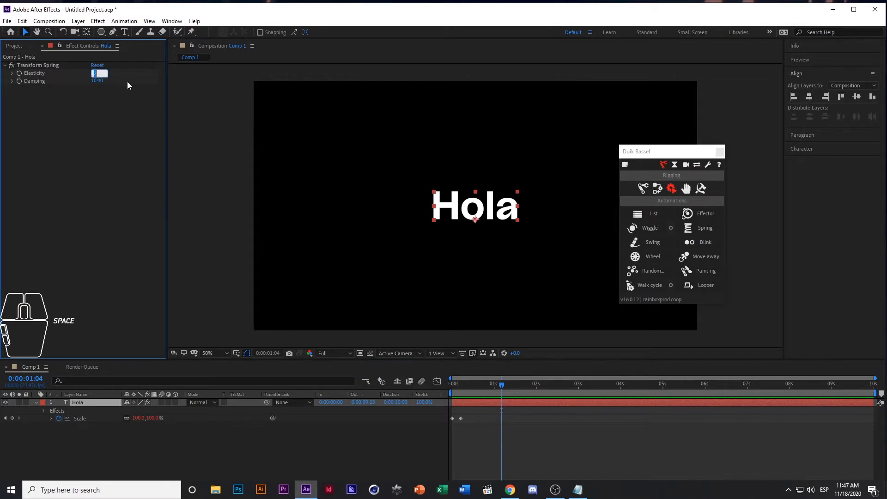
text(3)
key(Tab)
text(3)
click(110, 130)
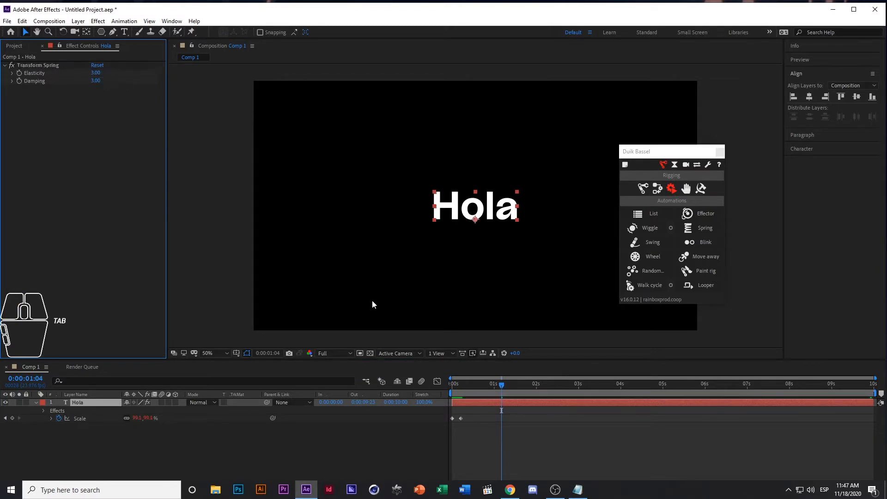
drag(469, 387, 414, 386)
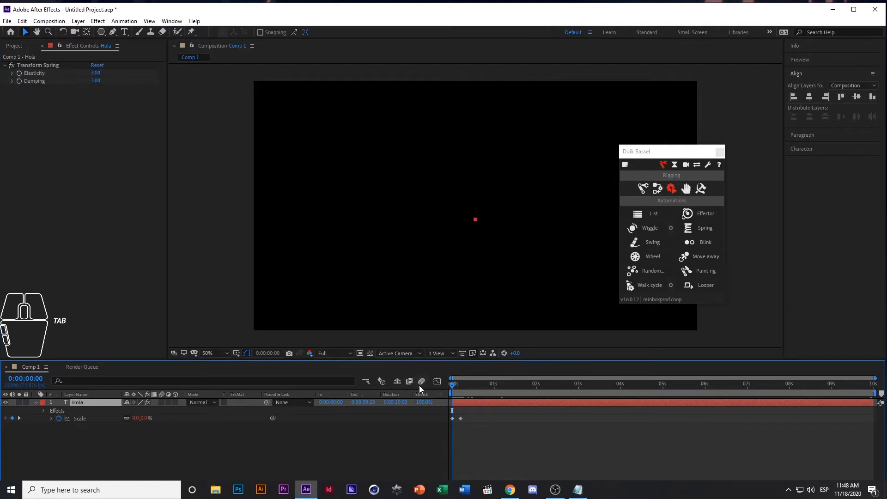
key(space)
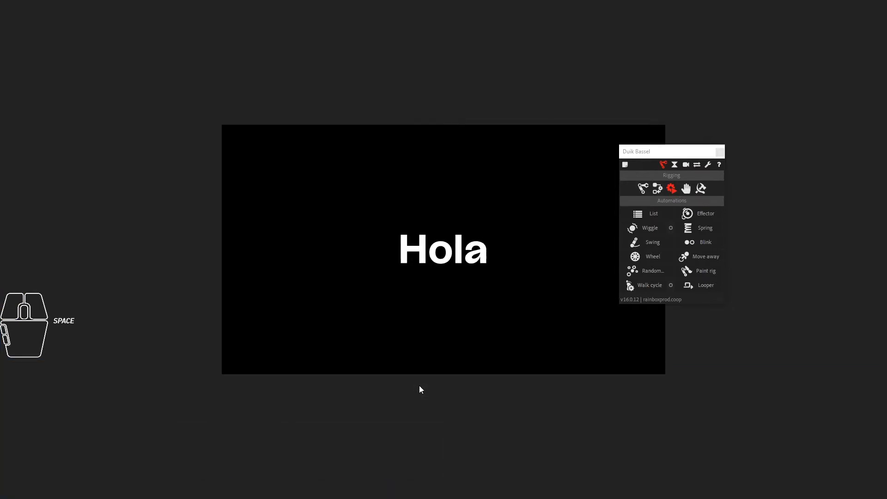
key(space)
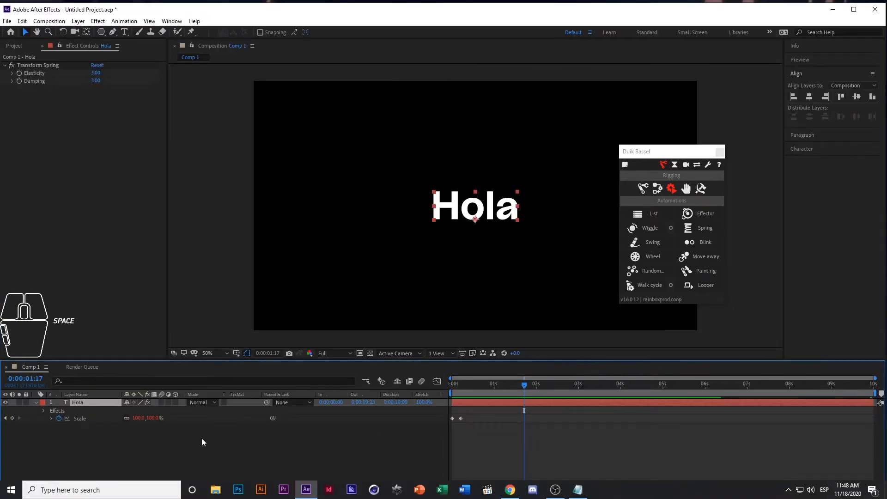
Collapse the Hola layer's properties, hide the layer and deselect it
click(82, 401)
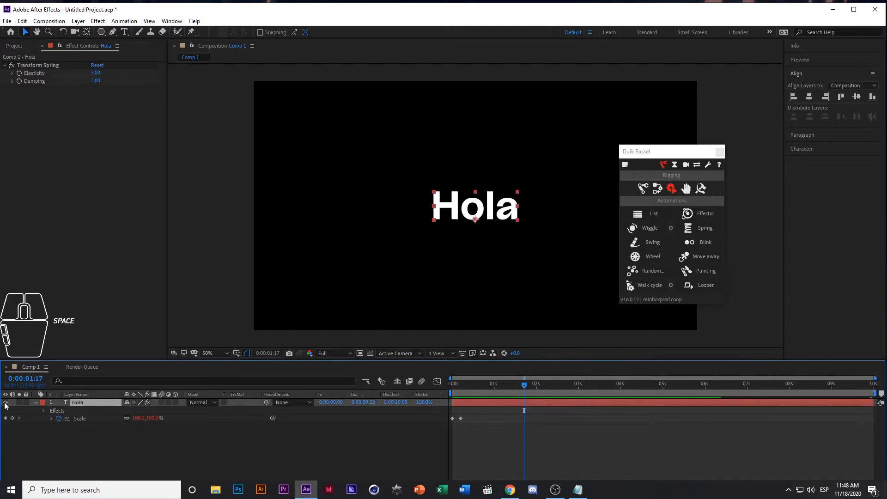
click(36, 402)
click(5, 403)
click(69, 432)
Add a text layer reading "zoooom" and move it outside the composition frame, past its left edge
click(124, 32)
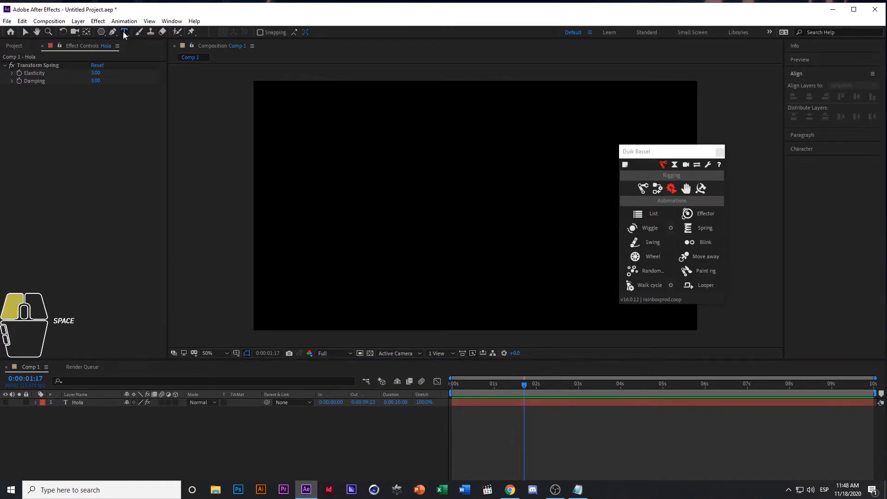
click(368, 193)
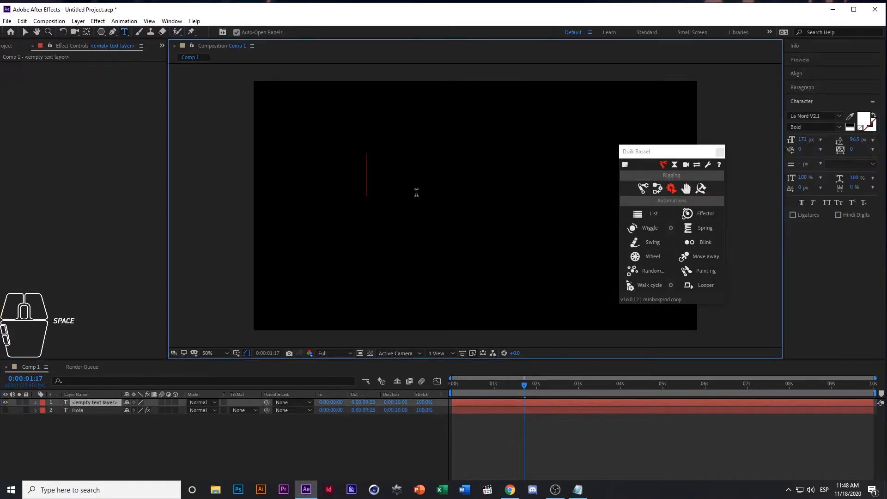
text(zoooom)
key(KP_Enter)
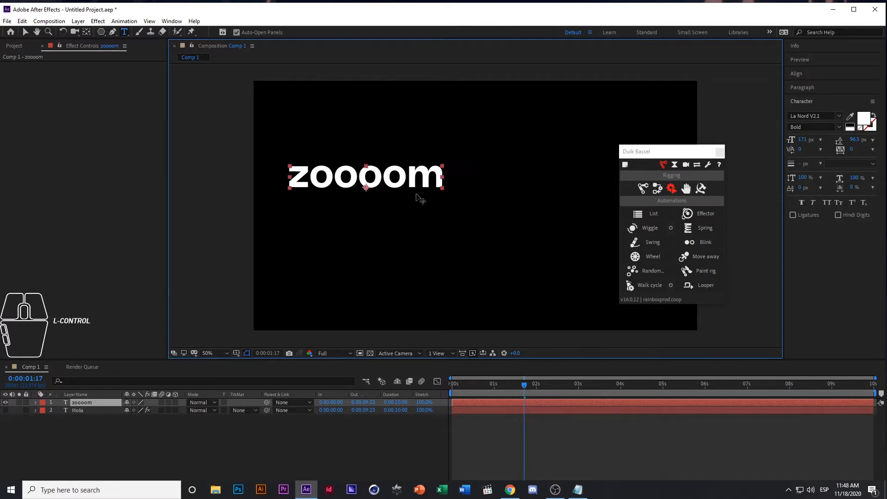
key(v)
drag(421, 188, 231, 211)
Reveal the zoooom layer's Position property and start keyframing it at 0:00:00:00
click(82, 403)
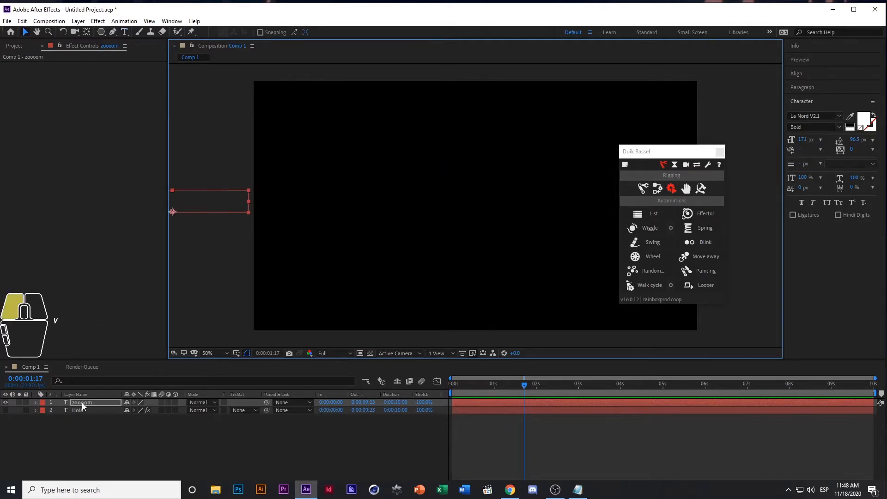
key(p)
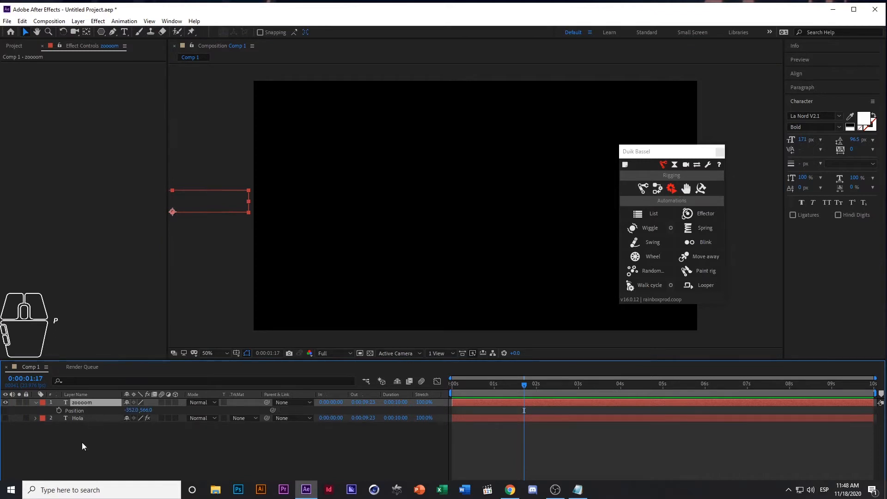
click(66, 424)
drag(528, 378, 184, 393)
click(59, 411)
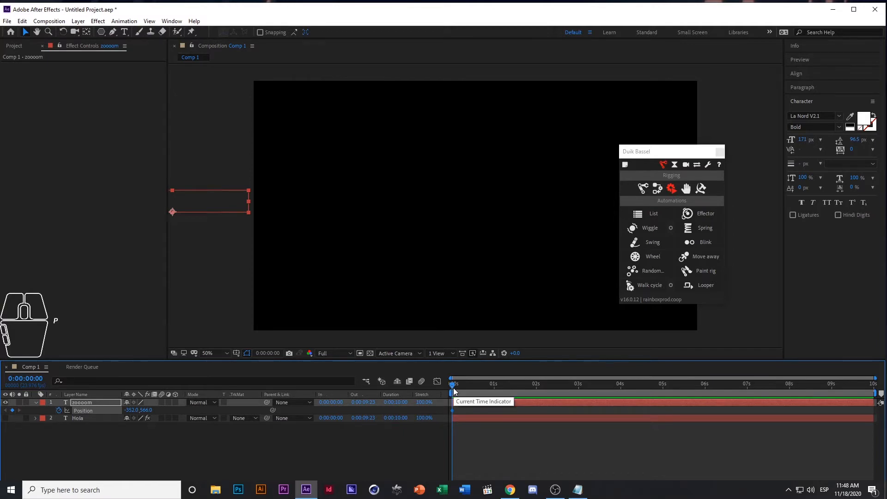
Add a Position keyframe at frame 10 and move the zoooom text horizontally into the frame, to about 1052, 566
key(shift)
key(shift+Page_Down)
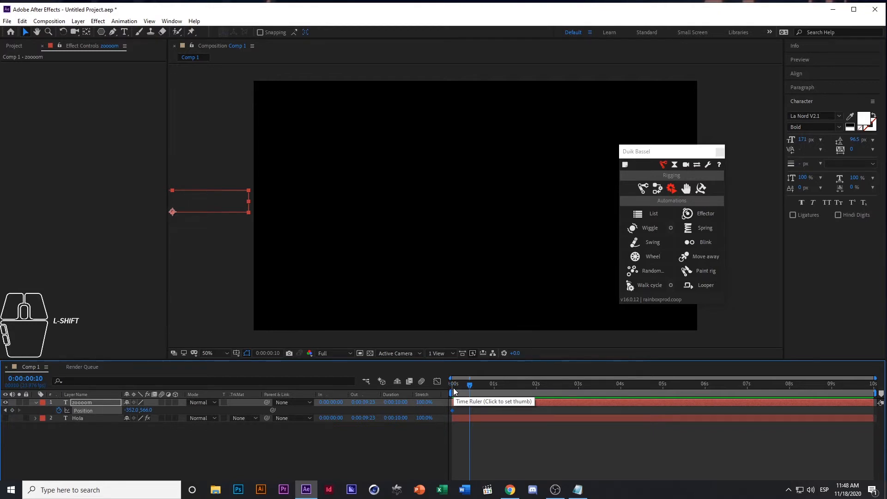
click(12, 411)
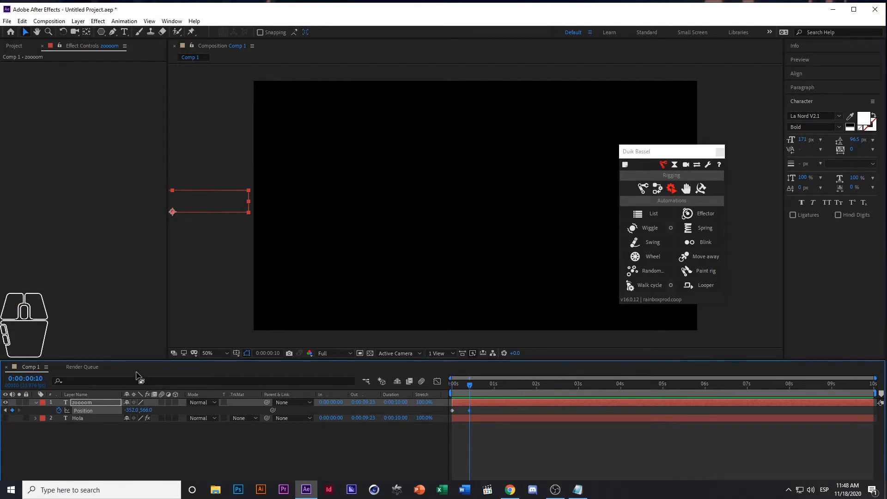
click(214, 200)
drag(203, 204, 525, 222)
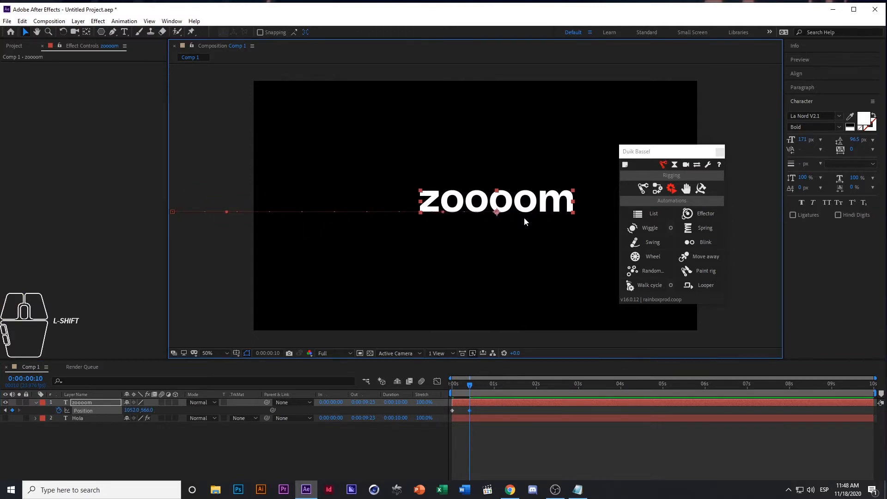
Apply Duik's Spring automation to the zoooom layer's Position property and preview the movement from the start
drag(476, 387, 429, 390)
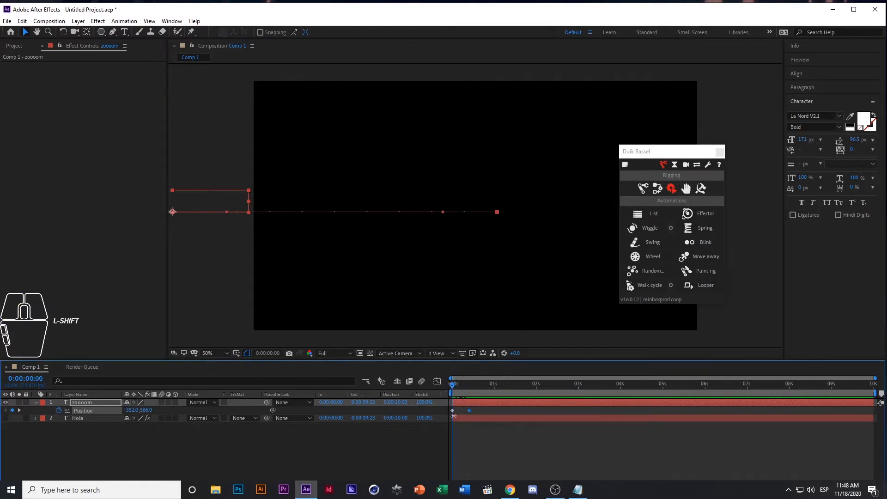
click(62, 428)
click(99, 409)
click(704, 229)
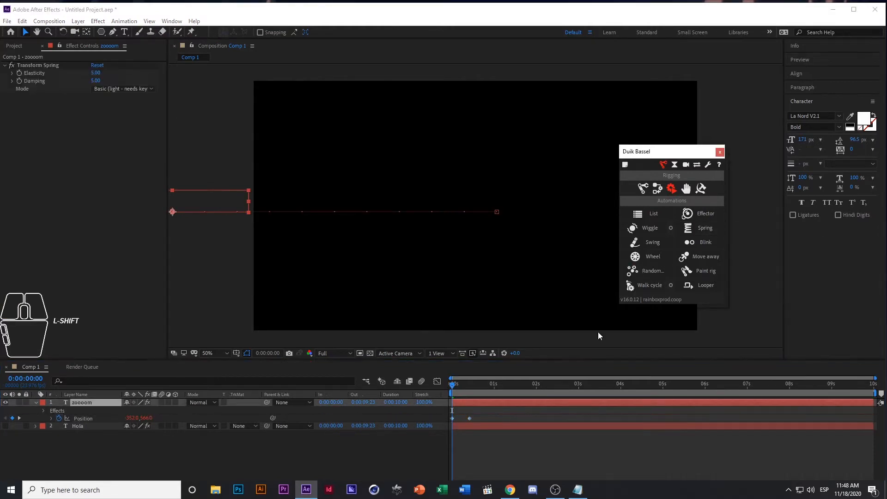
key(shift+space)
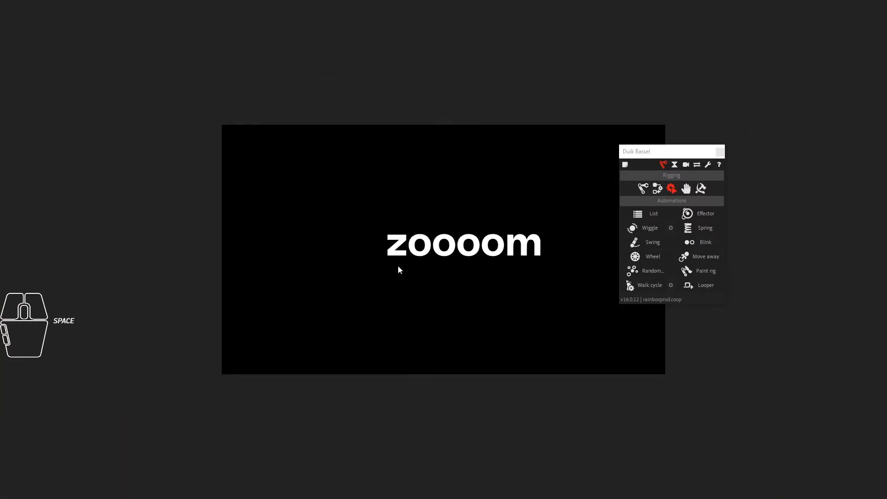
key(space)
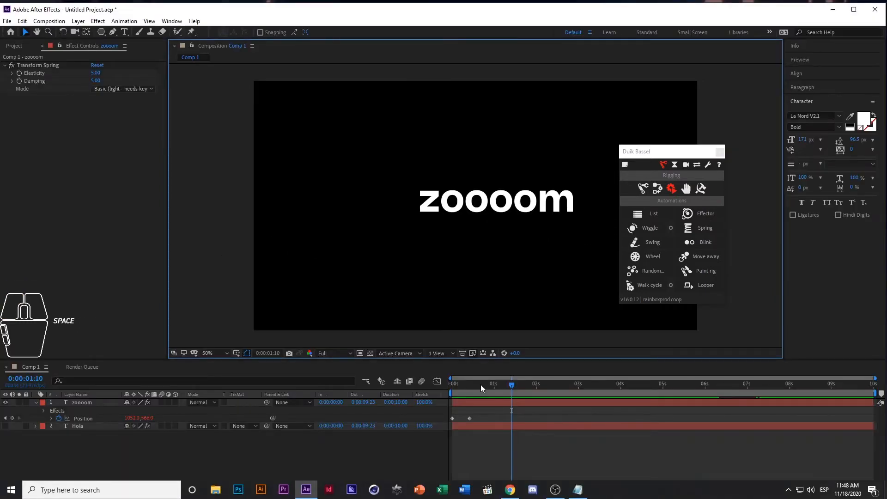
Return to the first frame and set the zoooom layer's Transform Spring Elasticity and Damping to 3
drag(481, 385, 426, 387)
click(94, 74)
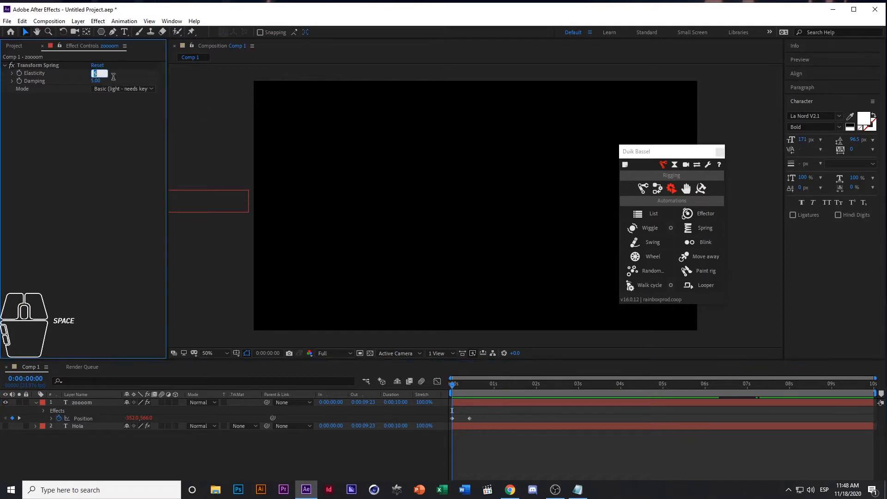
text(3)
key(Tab)
text(3)
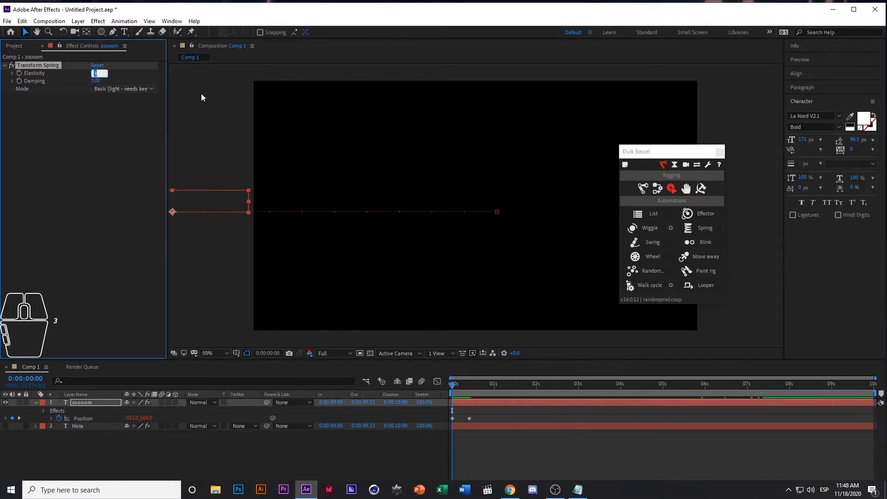
Preview the zoooom text's spring movement, then return to the first frame
click(242, 288)
key(space)
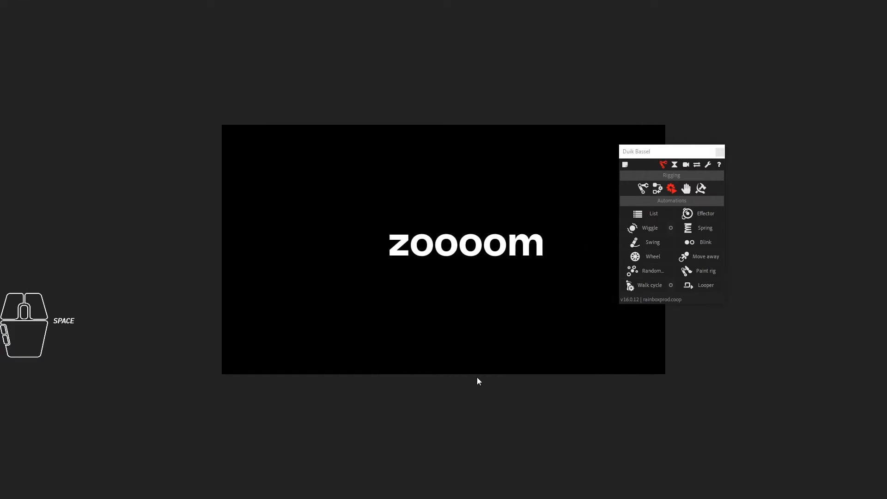
key(space)
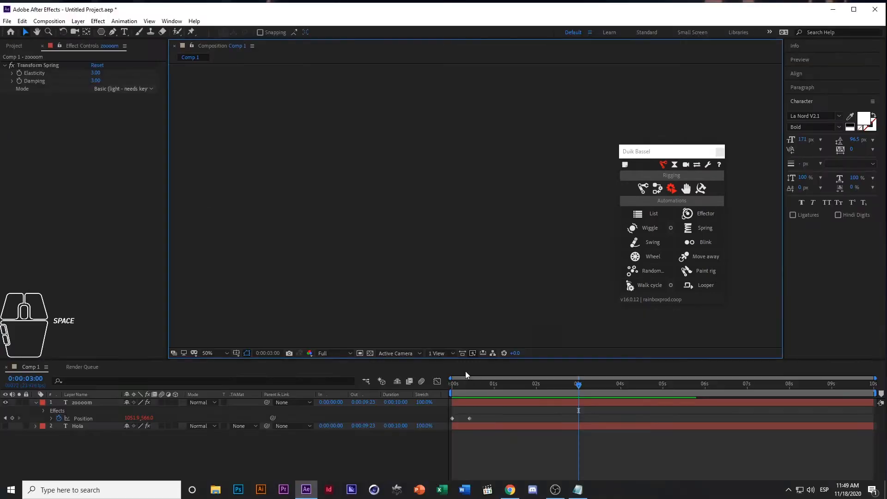
drag(486, 387, 403, 394)
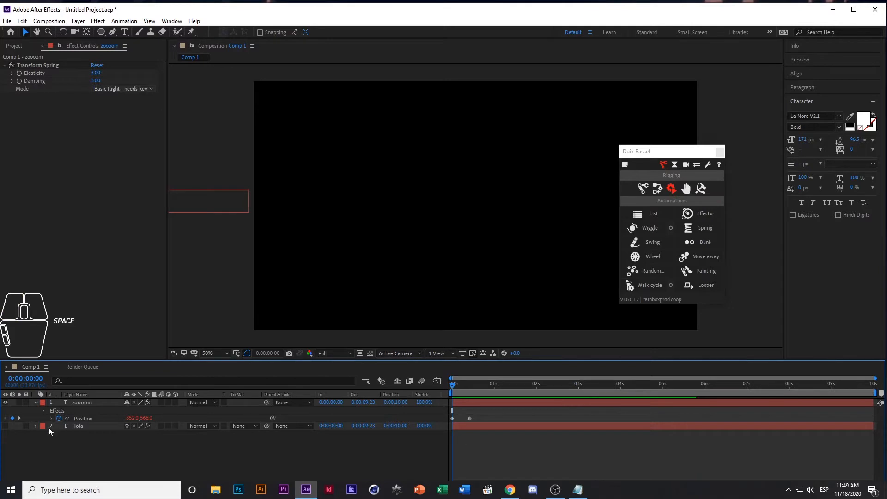
Collapse the zoooom layer's properties, hide the layer and deselect everything
click(36, 402)
click(5, 403)
click(104, 451)
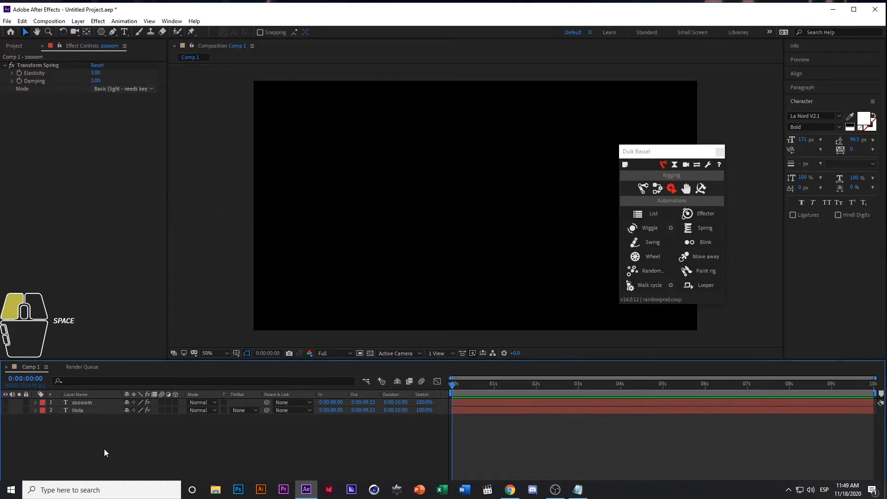
Create a text layer reading "rebote" in the composition
click(125, 31)
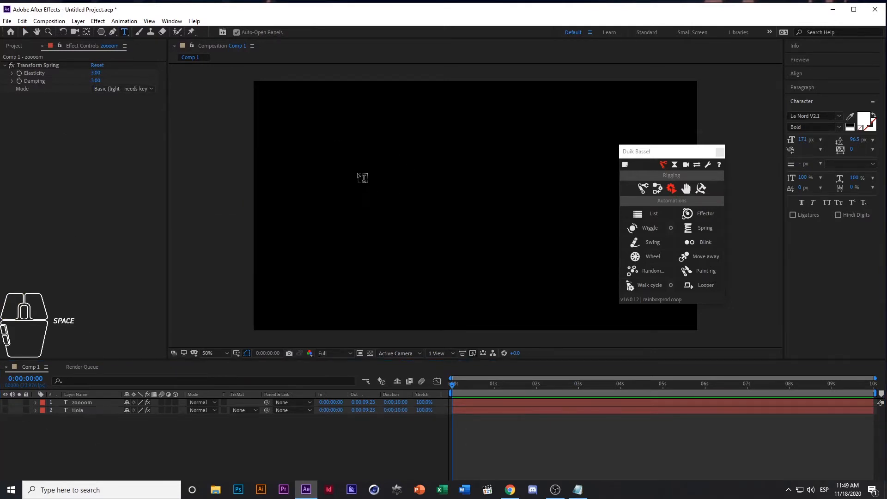
click(386, 172)
text(rebote)
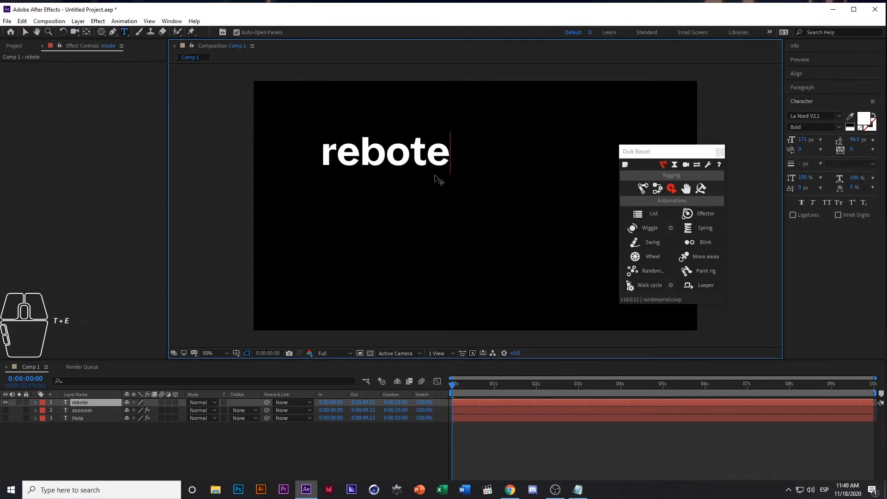
key(ctrl+Return)
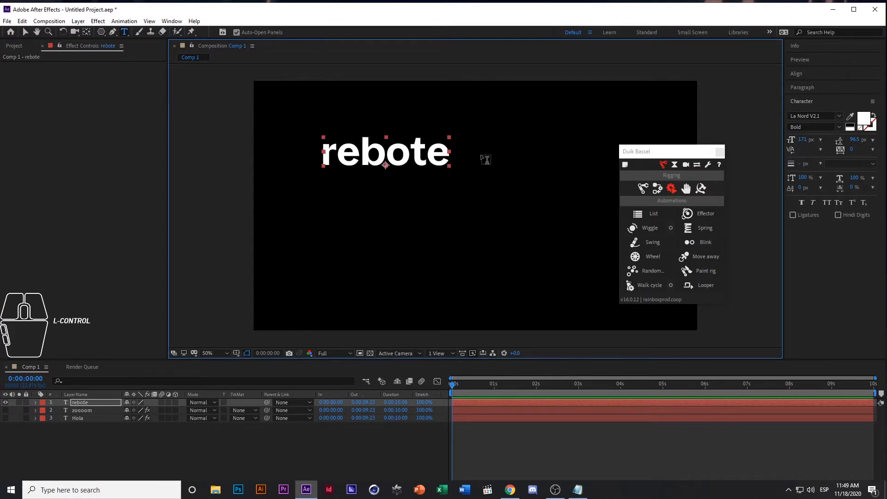
click(26, 32)
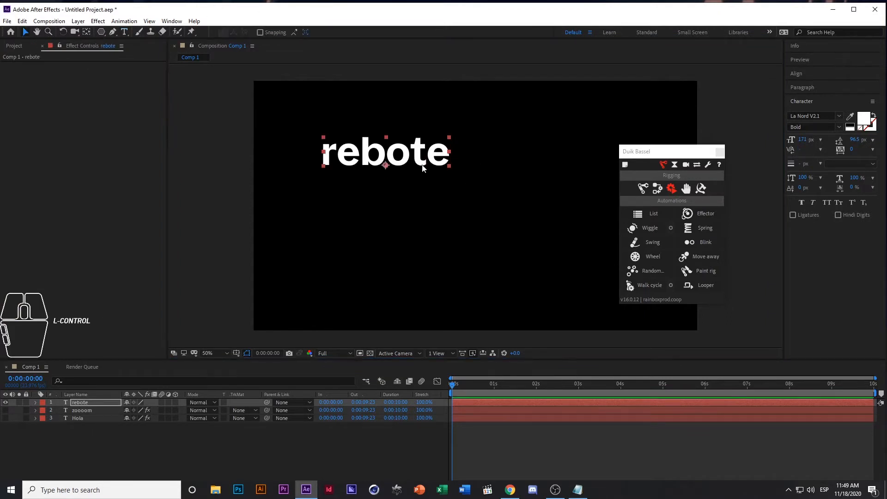
Center the rebote text horizontally in the composition and move it straight up near the frame's upper edge, to about 957, 156
click(814, 73)
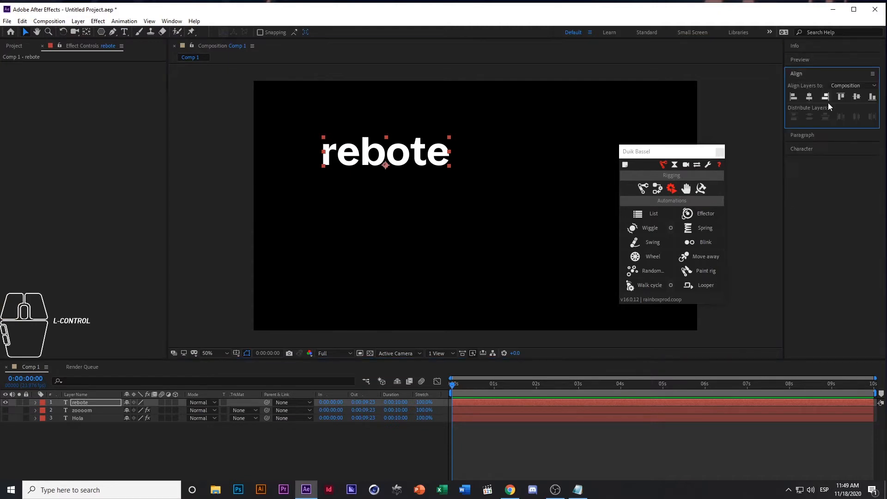
click(809, 96)
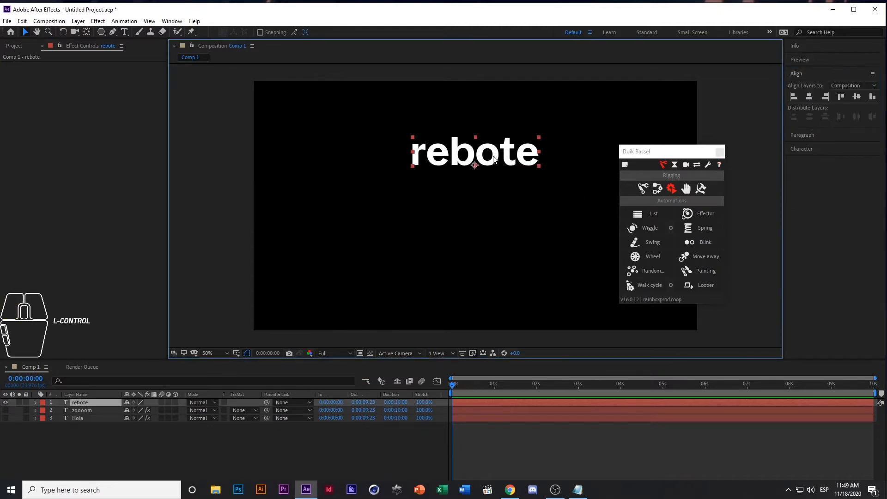
drag(494, 159, 490, 111)
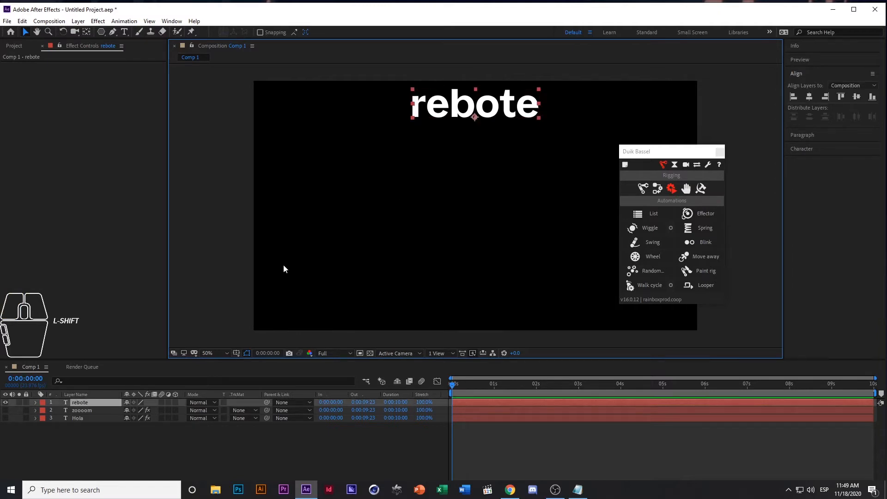
Reveal the rebote layer's Position property and start keyframing it at 0:00:00:00
key(shift+p)
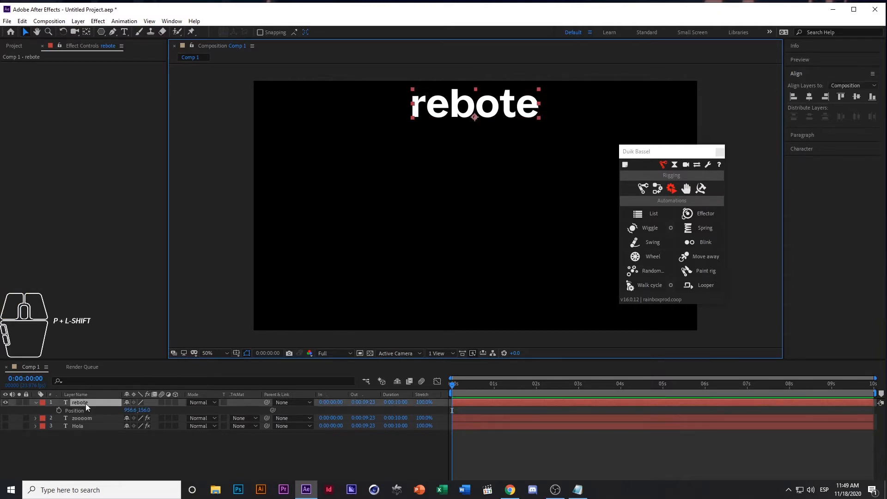
click(69, 448)
click(73, 410)
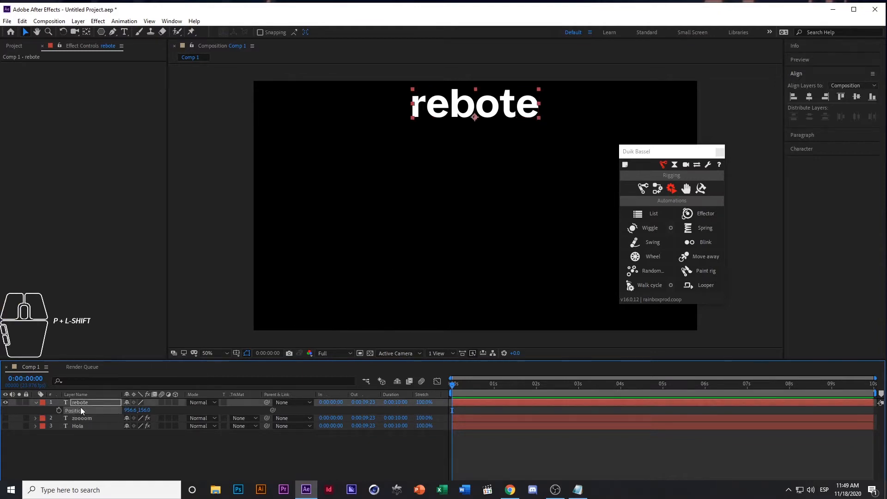
click(57, 410)
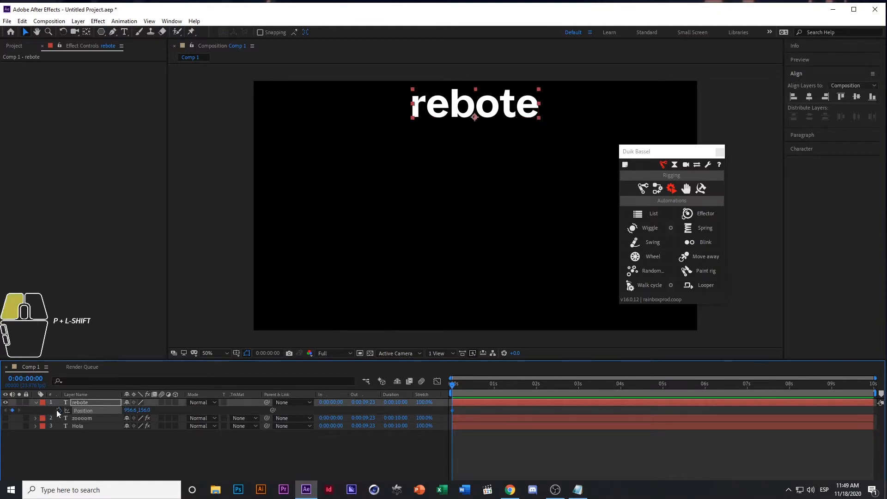
Add a Position keyframe at frame 5 and move the rebote text straight down to about 957, 786
click(462, 382)
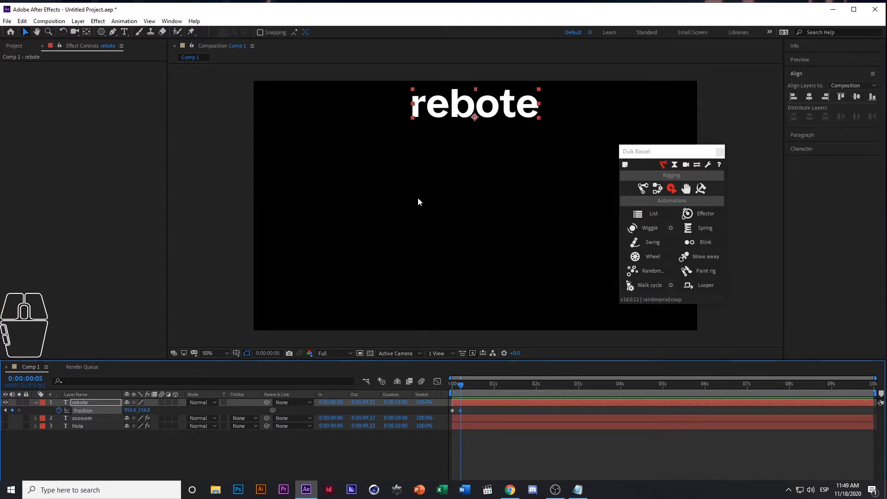
drag(484, 110, 484, 255)
click(143, 456)
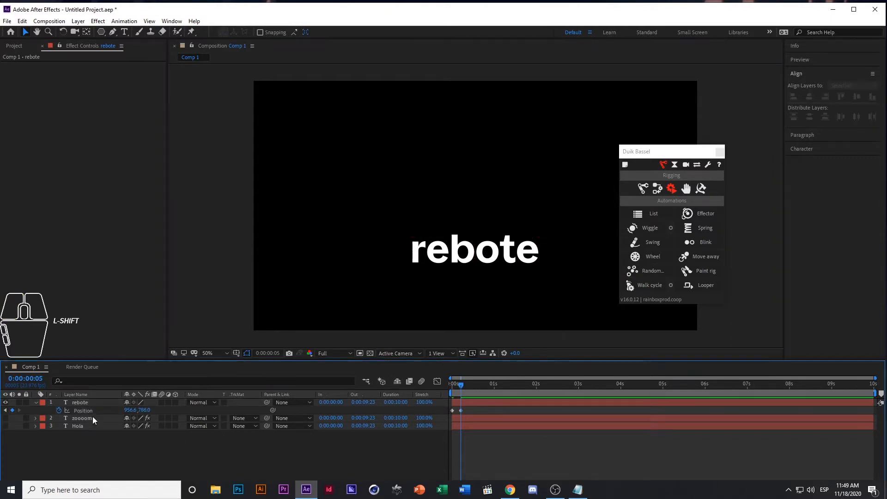
Apply Duik's Spring automation to the rebote layer's Position, preview it from the start and return to the first frame
click(90, 412)
click(709, 227)
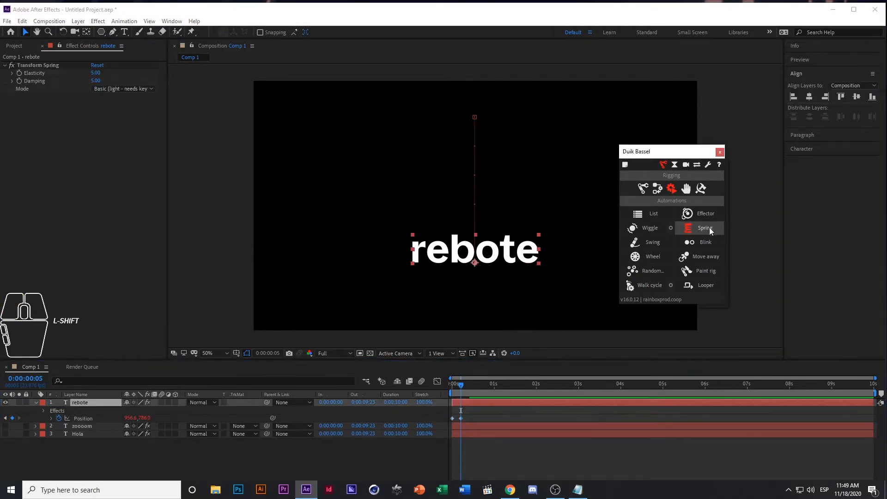
drag(459, 384, 405, 389)
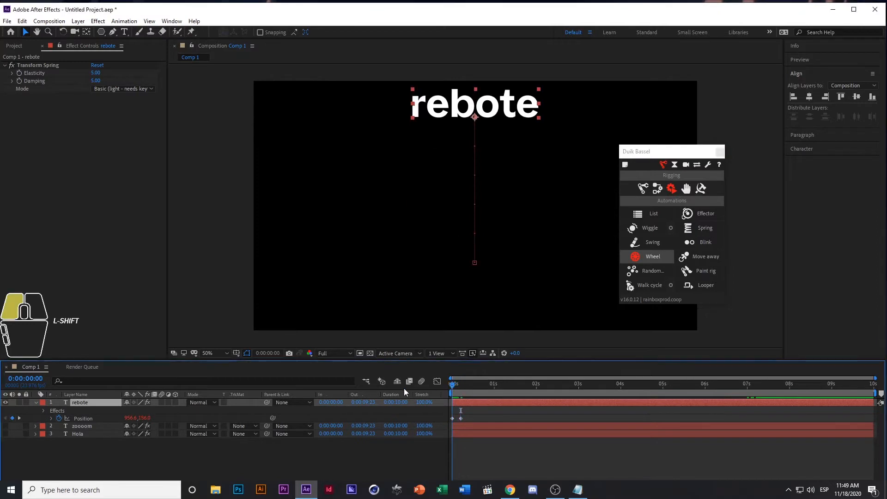
key(shift+space)
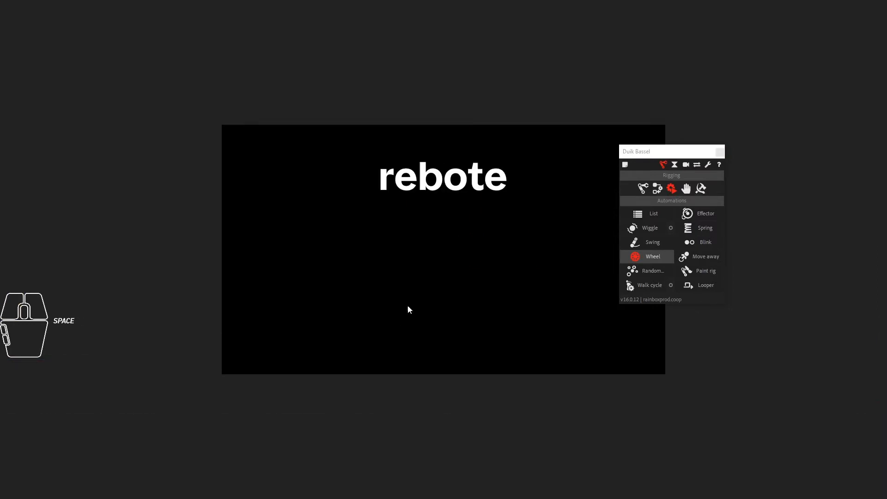
key(space)
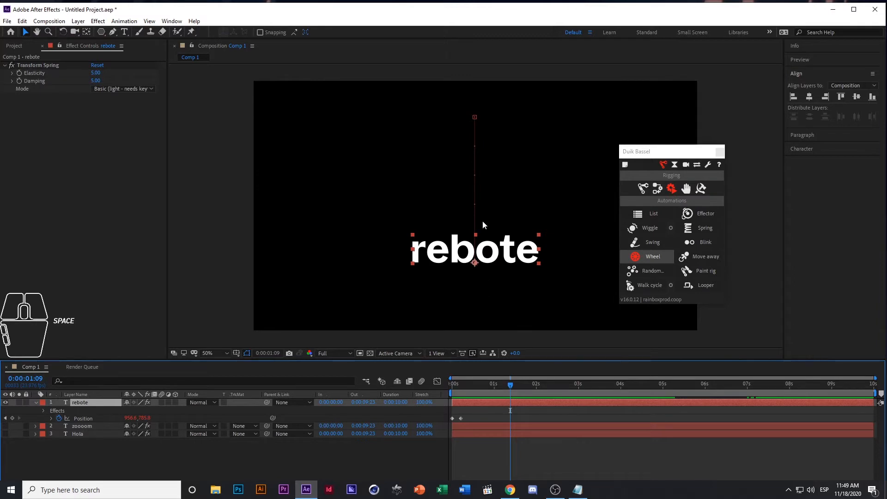
drag(491, 388, 434, 393)
click(73, 455)
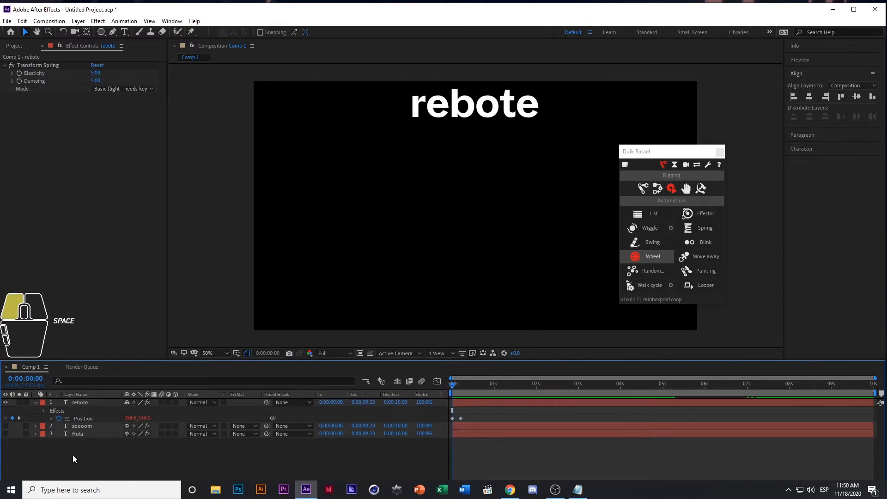
Collapse the rebote layer's properties and hide the layer
click(81, 403)
click(31, 402)
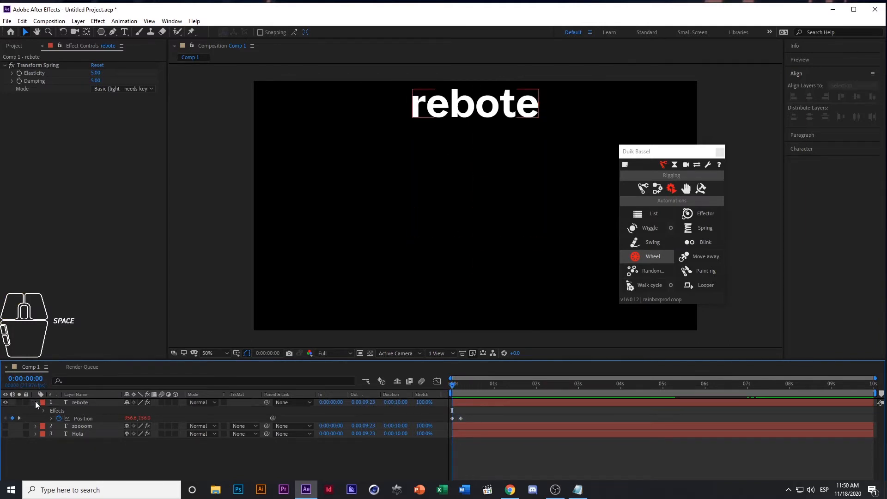
click(36, 402)
click(5, 402)
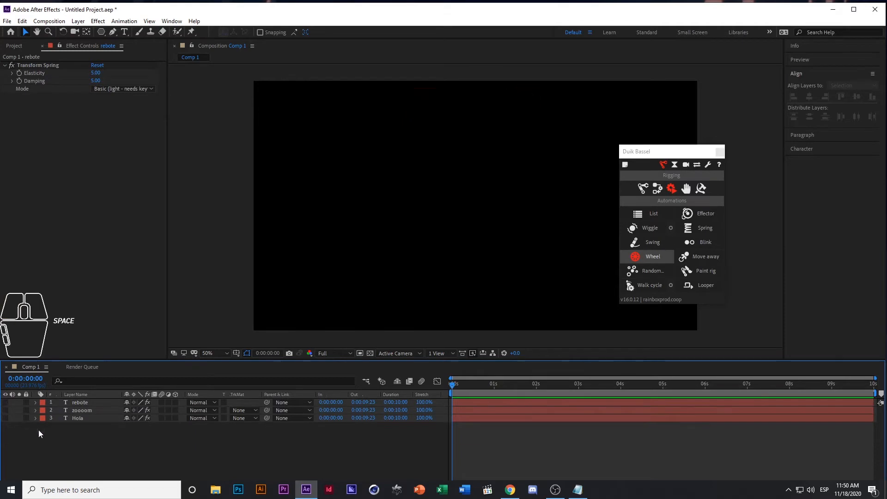
Create a second text layer reading "rebote" in the composition
click(124, 32)
click(434, 187)
text(r)
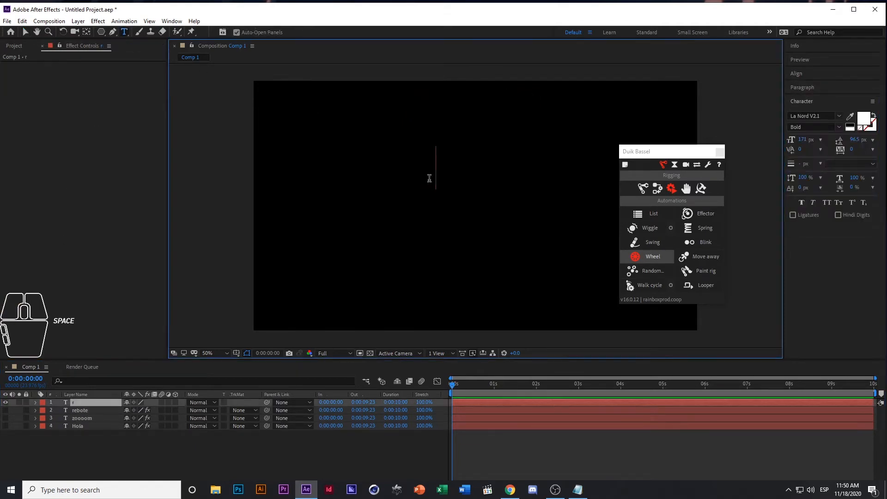
text(ebote)
key(ctrl+Return)
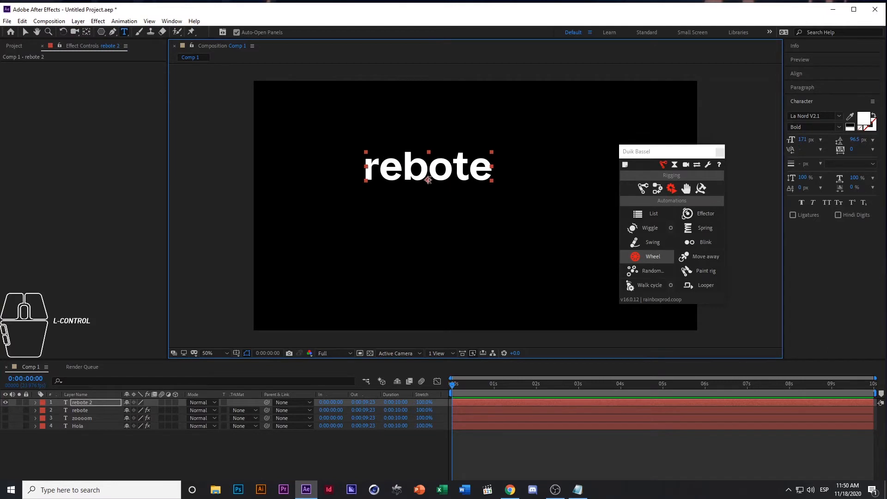
Center the new rebote text horizontally in the composition and move it straight up to about 957, 188
click(804, 74)
click(809, 96)
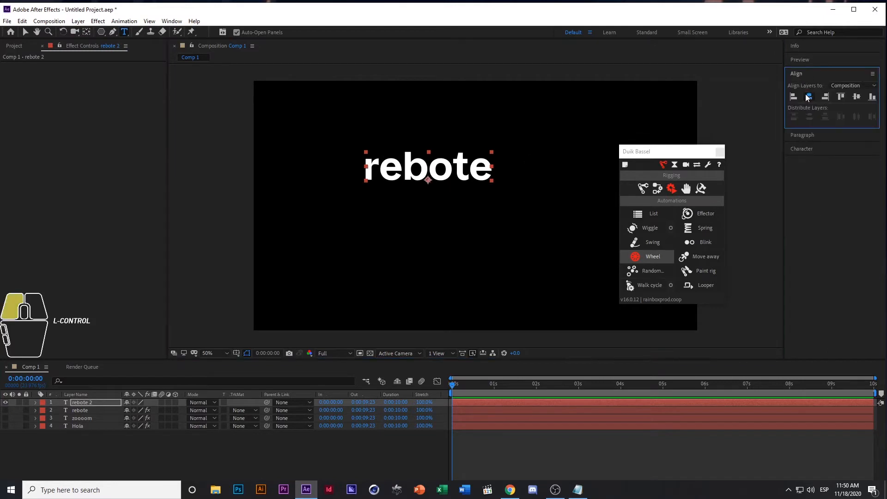
key(v)
drag(493, 178, 493, 122)
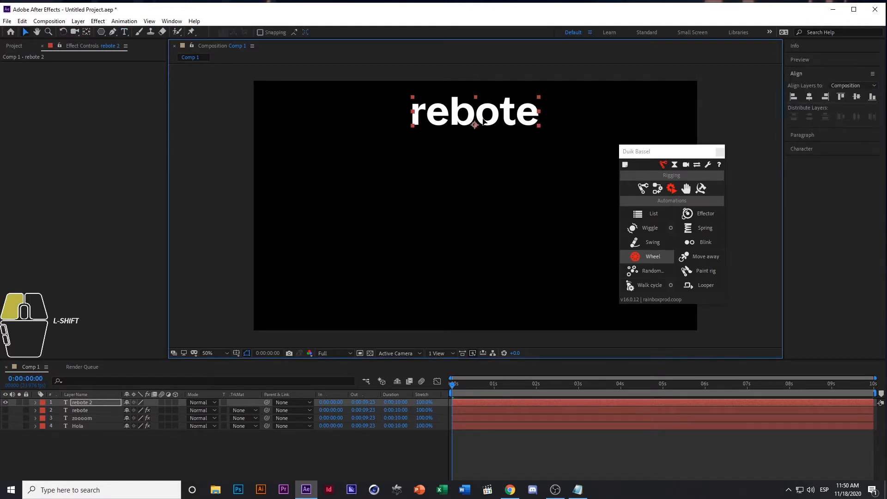
Reveal the new rebote layer's Position property and separate its dimensions into X and Y
click(83, 401)
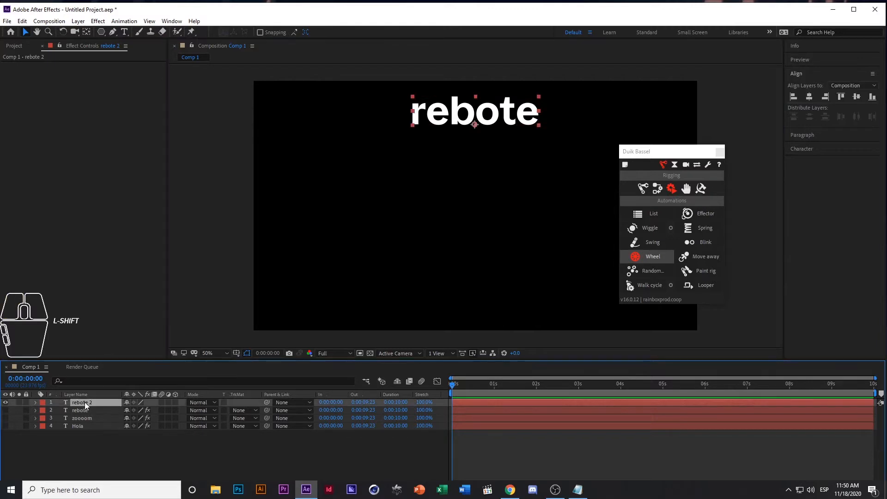
key(p)
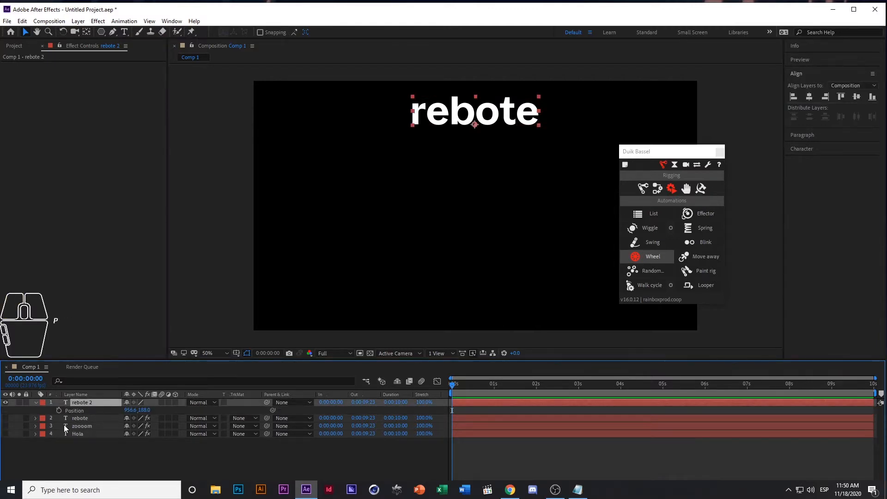
click(75, 411)
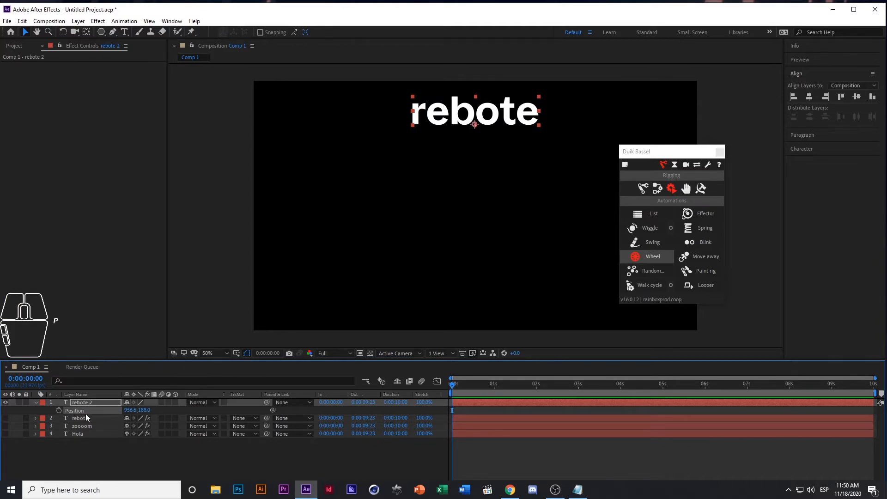
click(77, 456)
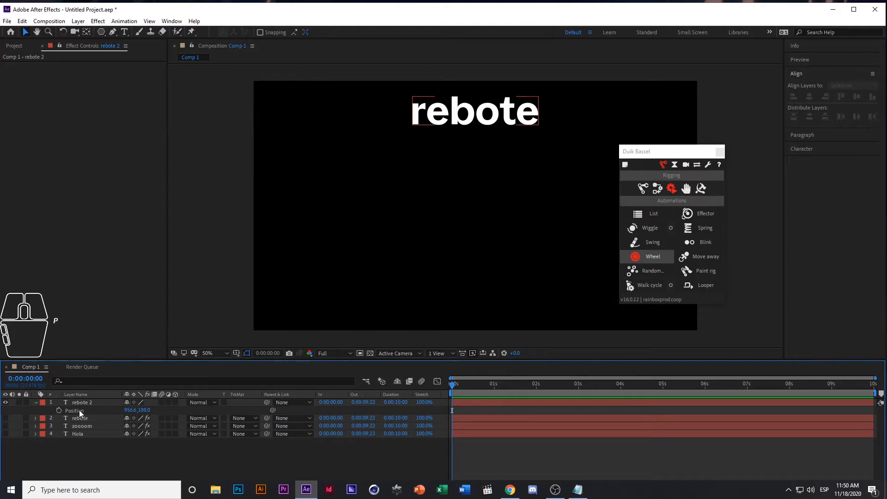
click(79, 410)
right_click(81, 412)
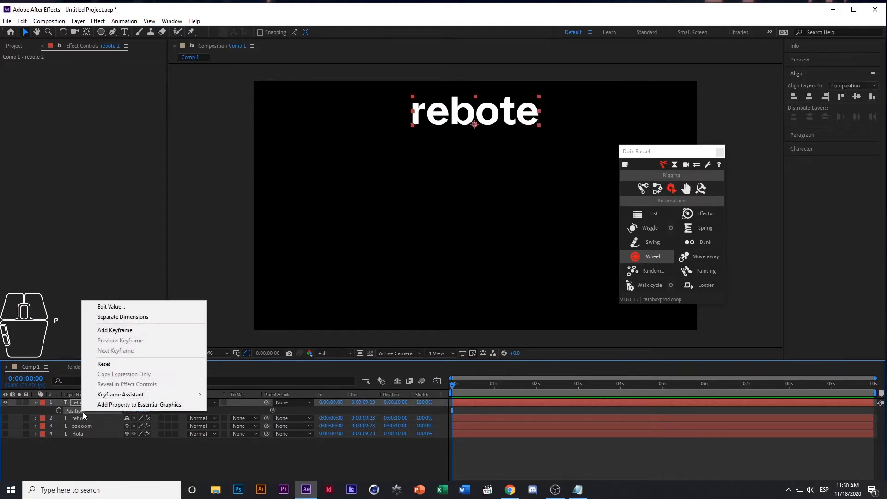
click(135, 318)
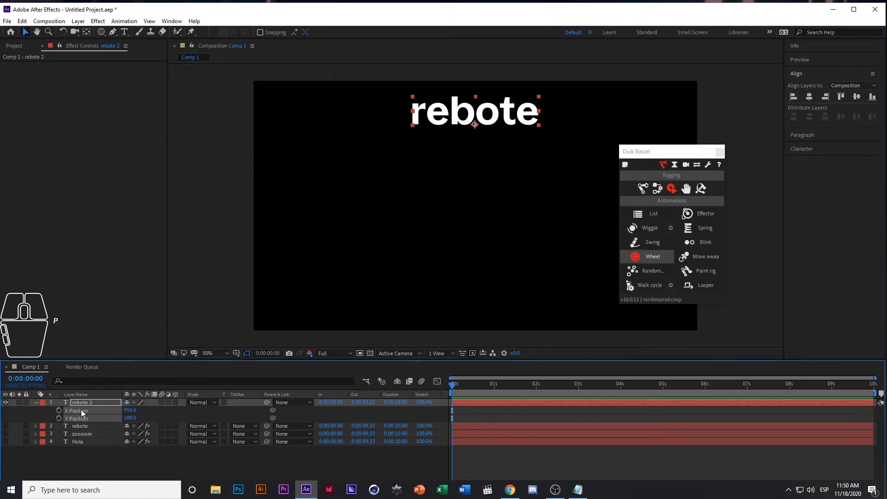
Start keyframing only the new rebote layer's Y Position at 0:00:00:00 and add another keyframe at frame 5
click(77, 418)
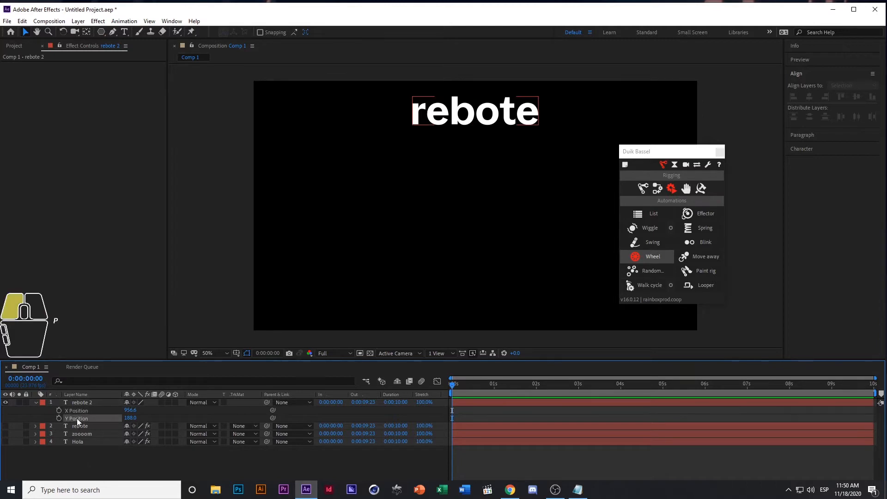
click(58, 418)
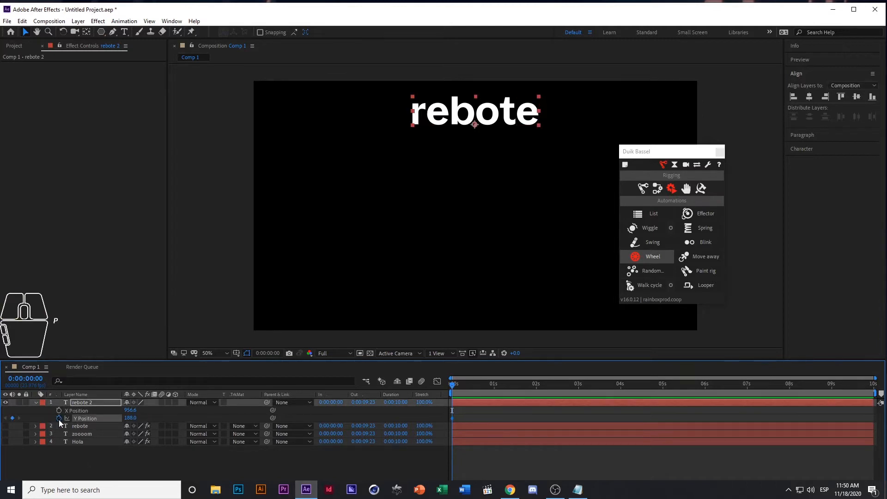
click(458, 387)
key(Page_Down)
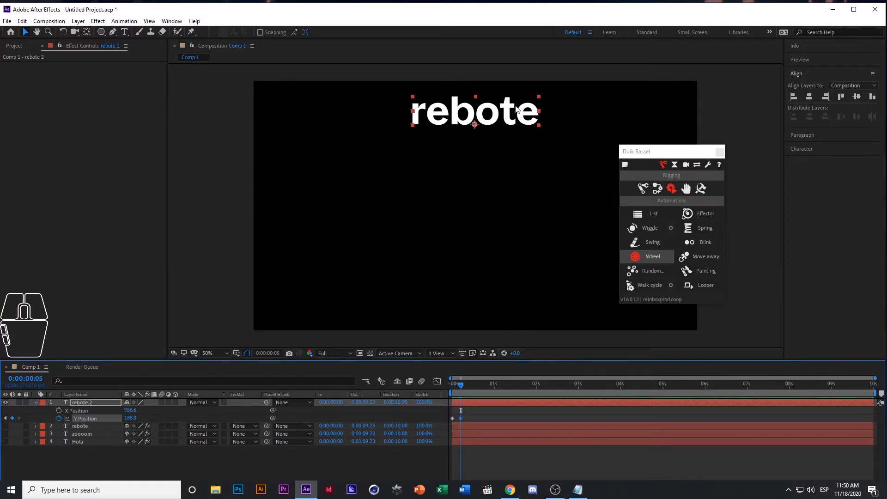
Lower the new rebote text straight down to Y Position 794 at frame 5 and apply Duik's Spring automation to its Y Position
drag(518, 110, 526, 250)
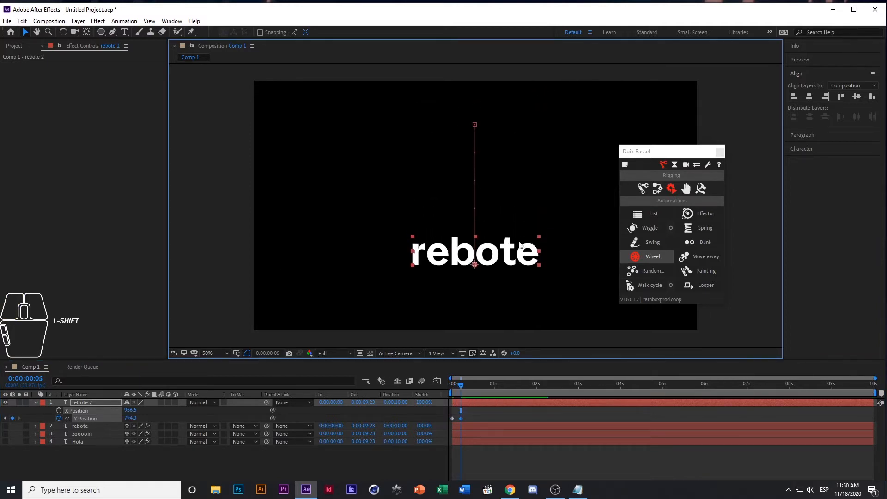
drag(468, 392, 443, 388)
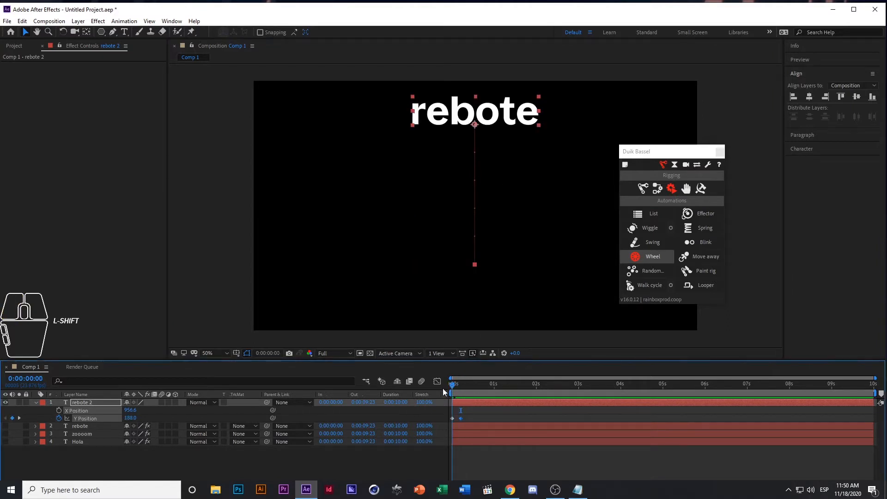
click(82, 461)
click(90, 418)
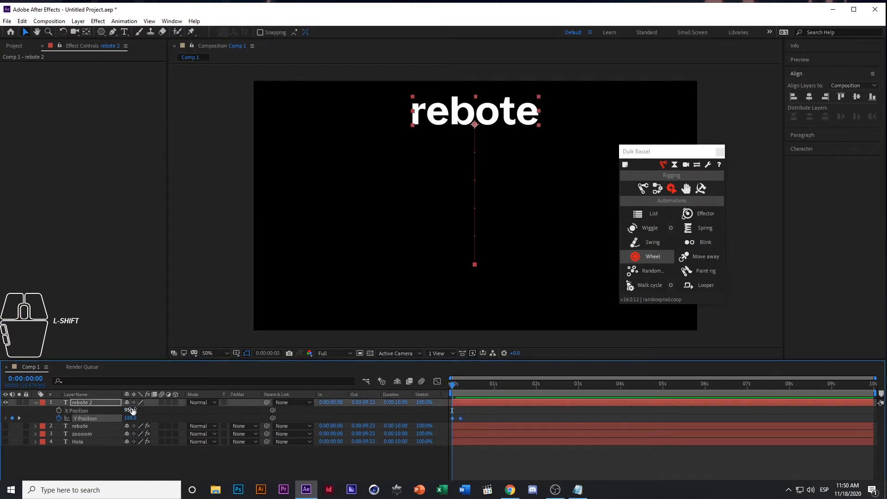
click(706, 228)
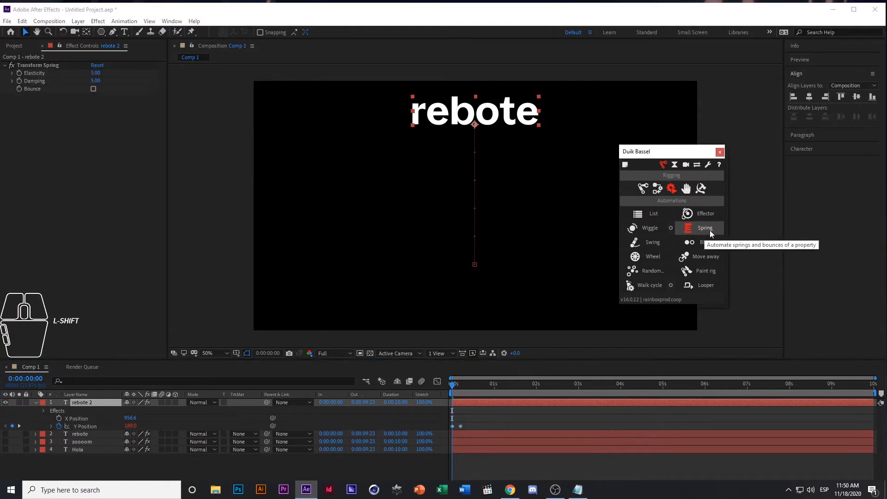
Enable Bounce in the new rebote layer's Transform Spring effect and set both Elasticity and Damping to 3
click(94, 89)
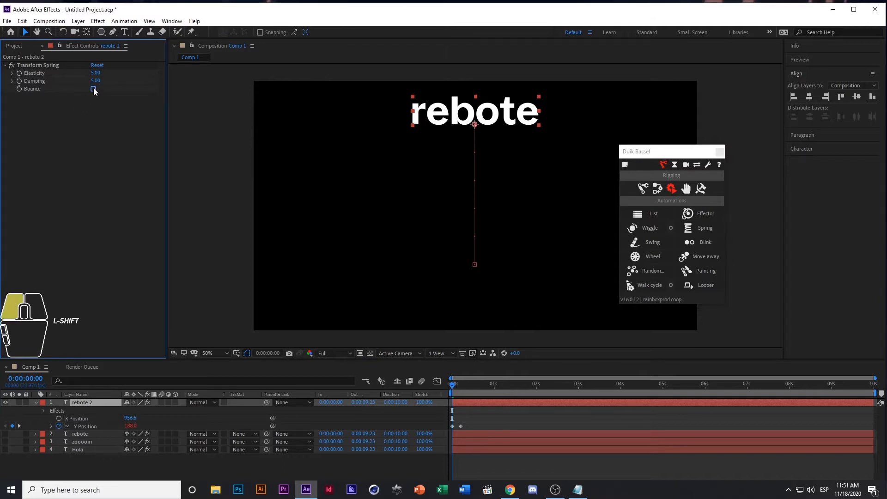
click(97, 73)
text(3)
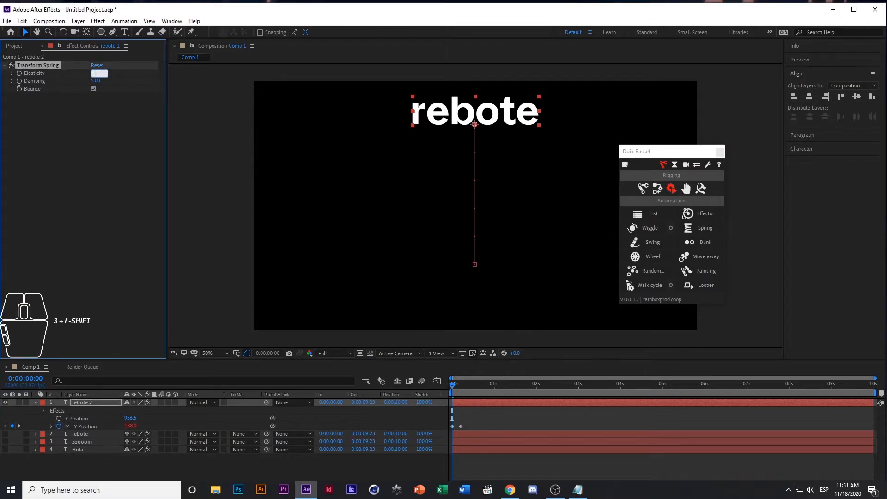
key(Tab)
text(3)
key(Tab)
click(129, 143)
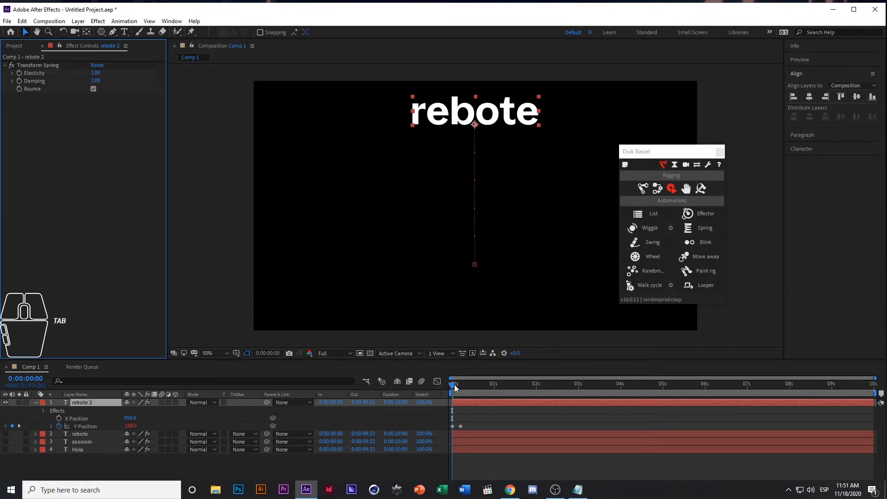
Play back the falling rebote animation from the beginning, and return the current time to 0:00:00:00
click(453, 389)
key(space)
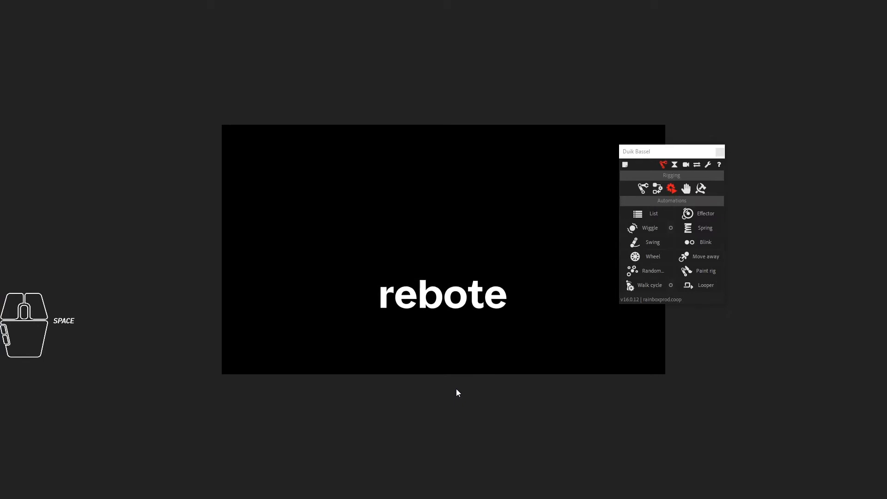
key(space)
drag(481, 391, 369, 389)
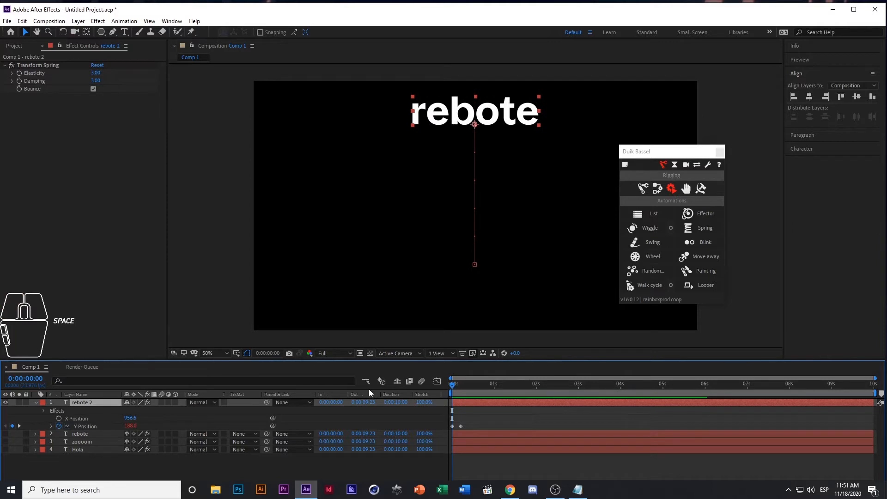
Collapse and hide the new rebote layer, and draw a small purple circle with the Ellipse tool on a new shape layer
click(35, 402)
click(6, 403)
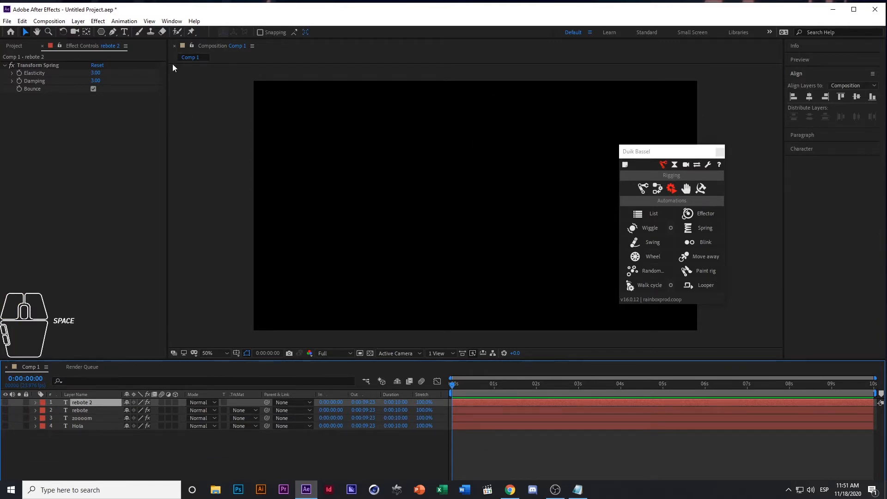
click(85, 439)
drag(101, 32, 148, 53)
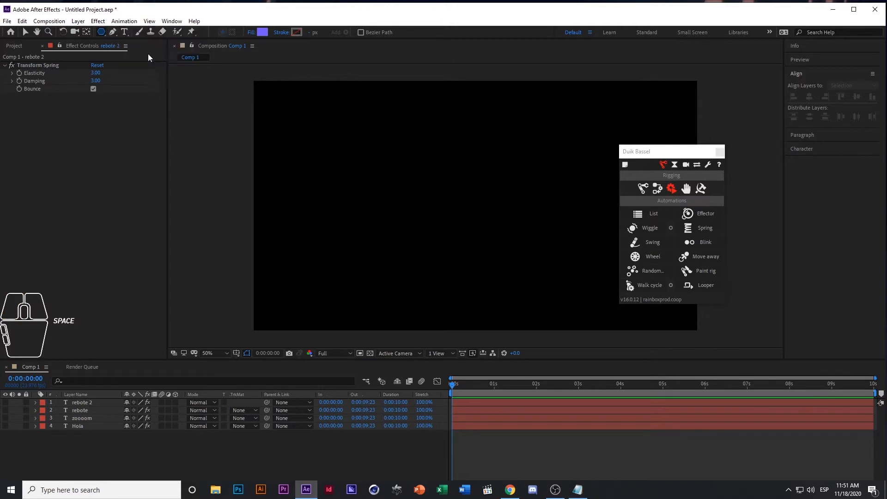
drag(327, 217, 361, 254)
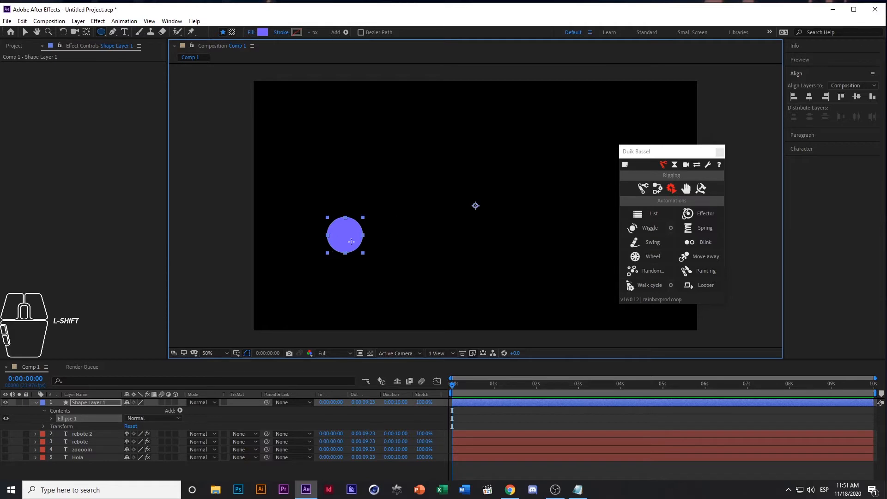
Move the circle layer's anchor point straight up from the composition's centre toward its upper edge with the Pan Behind tool
click(86, 32)
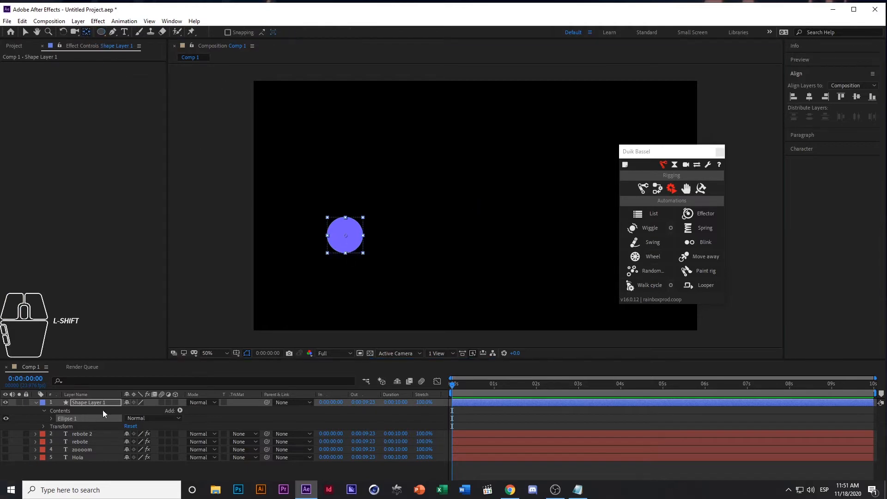
click(102, 403)
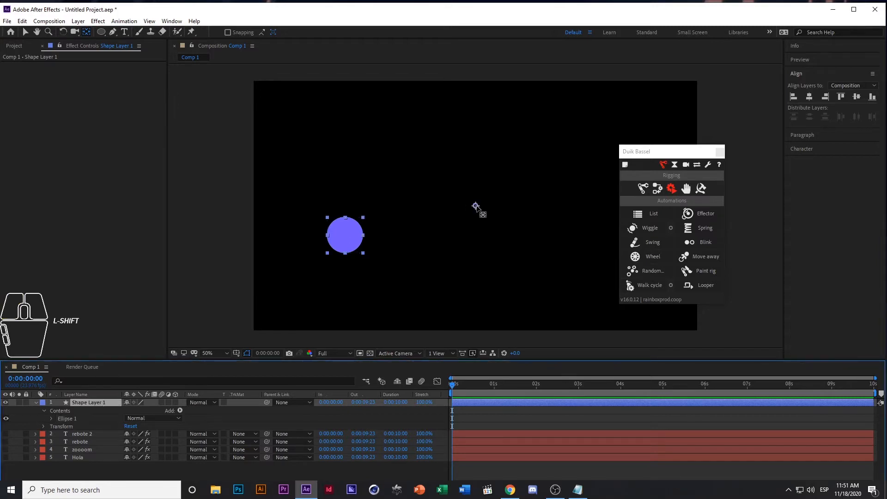
click(87, 31)
drag(476, 205, 476, 107)
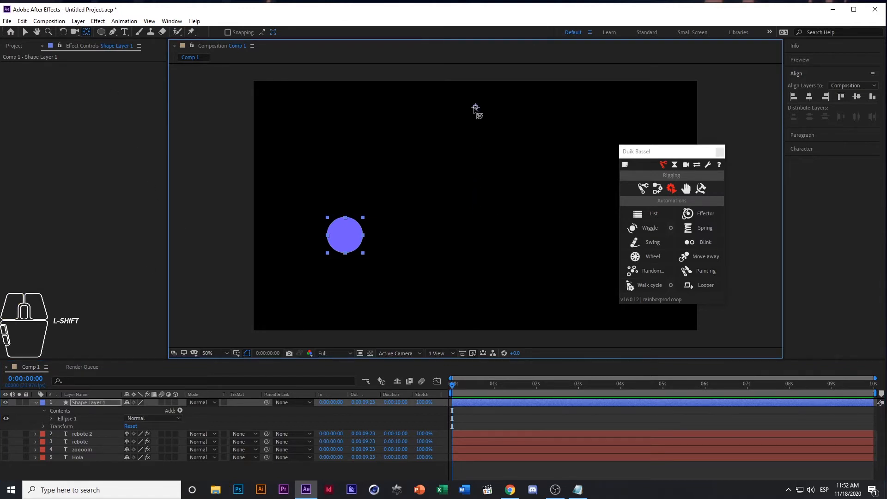
Move the circle closer to the composition's centre and place its anchor point near the composition's upper edge, just past the horizontal centre
click(26, 32)
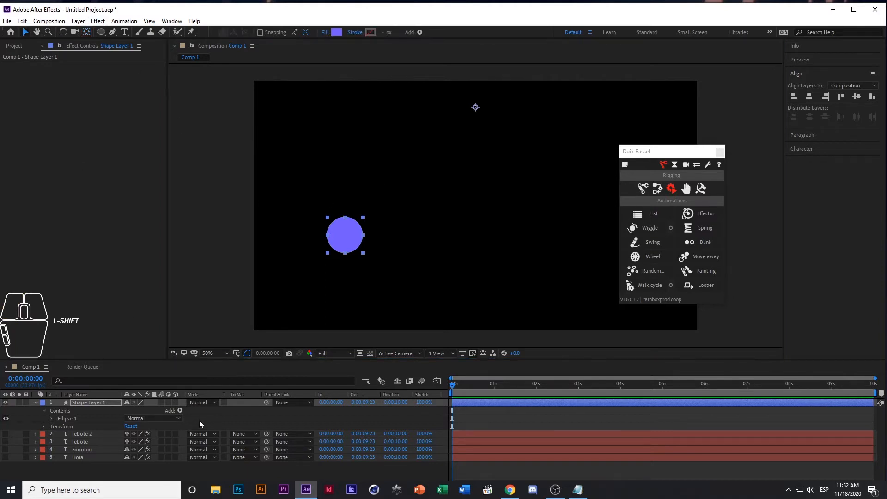
click(377, 212)
click(353, 227)
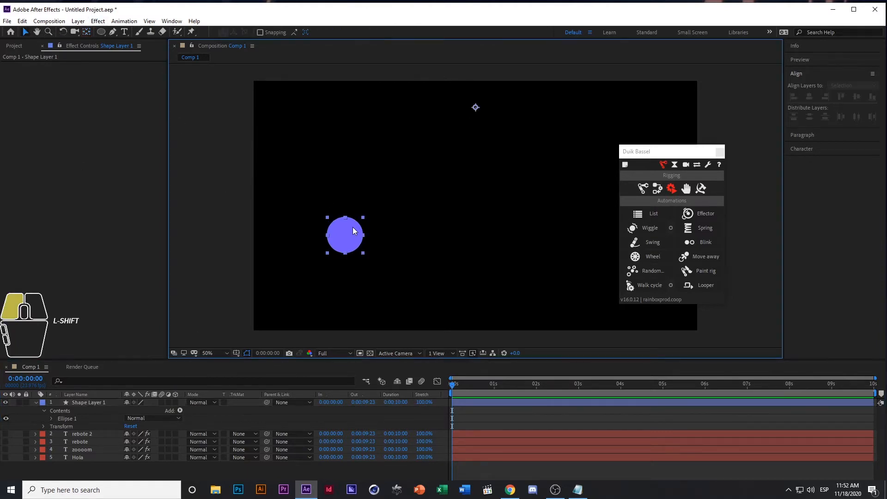
drag(347, 238, 410, 220)
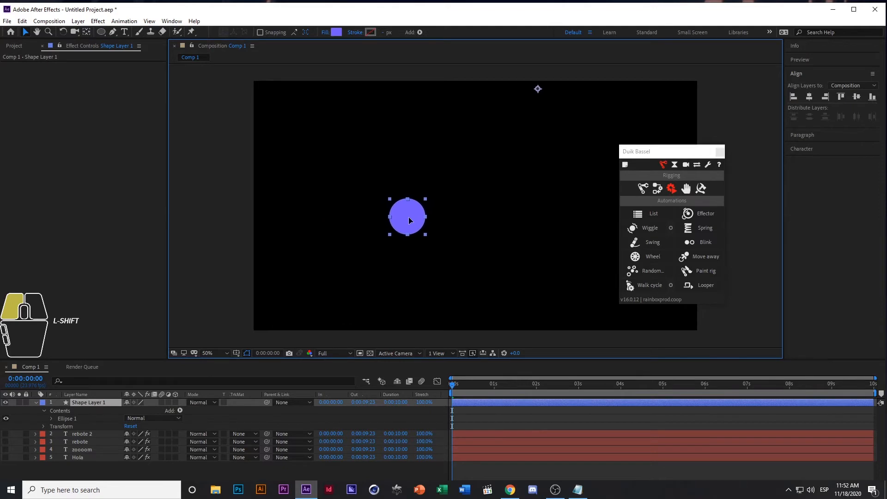
key(y)
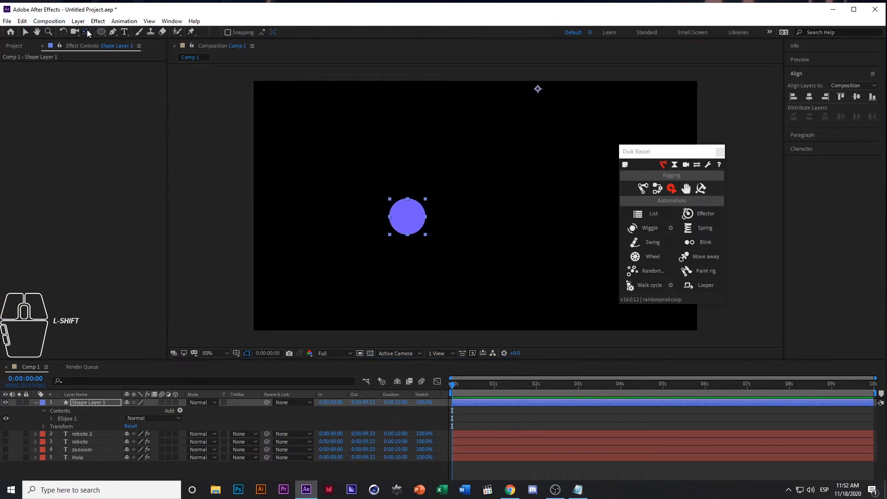
drag(538, 86, 482, 98)
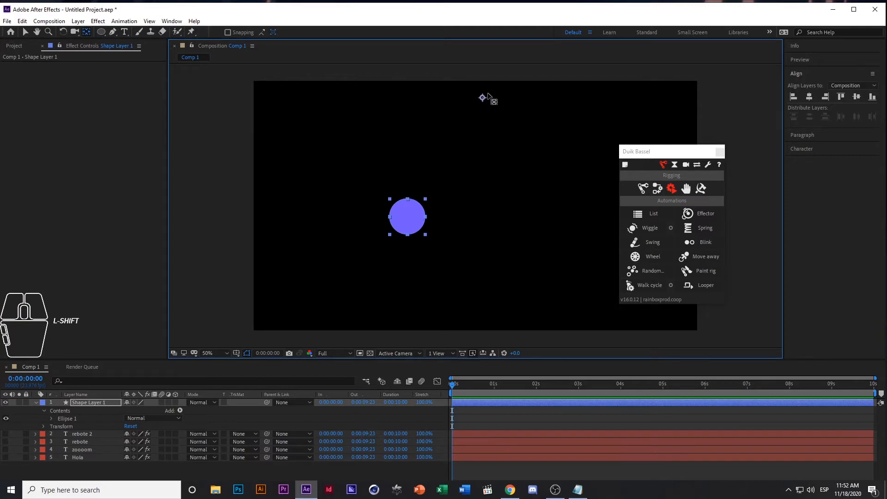
Reveal the circle layer's Rotation property and select it
click(98, 411)
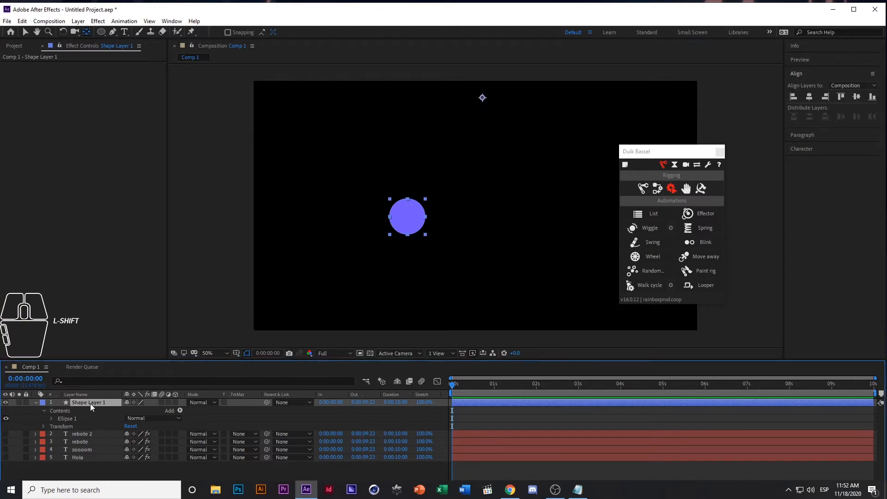
key(r)
click(67, 463)
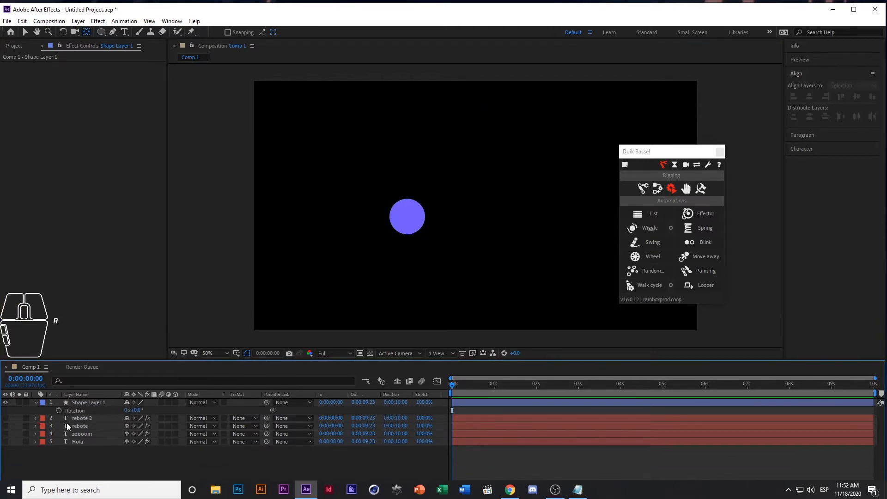
click(76, 410)
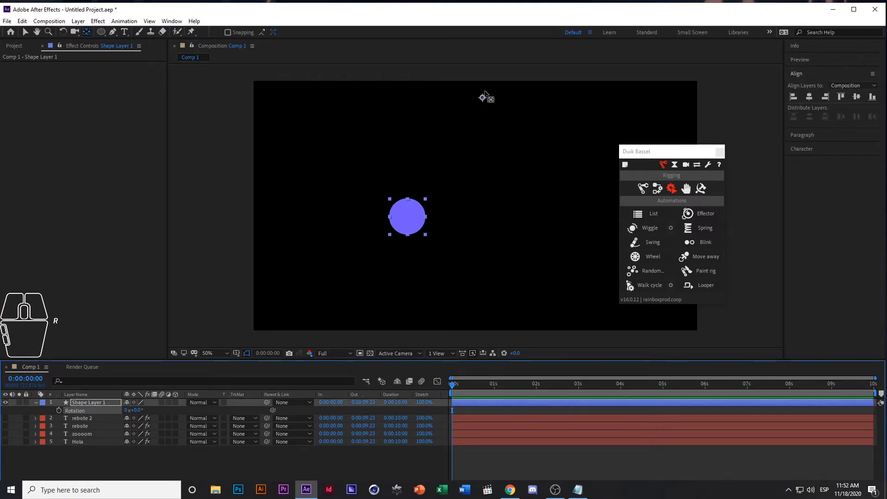
Test rotating the circle about 22° around its raised anchor point, and undo the rotation
mouse_move(135, 411)
mouse_down()
mouse_move(157, 412)
mouse_move(118, 414)
mouse_move(147, 413)
mouse_up()
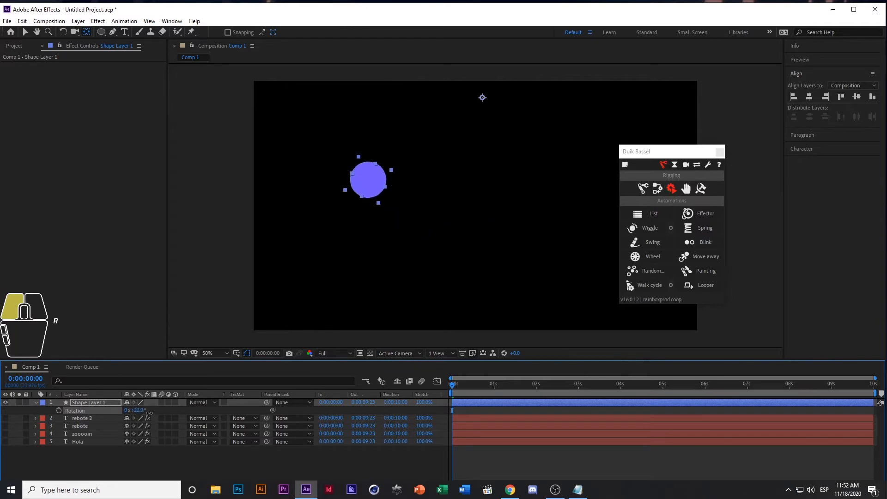
key(ctrl+z)
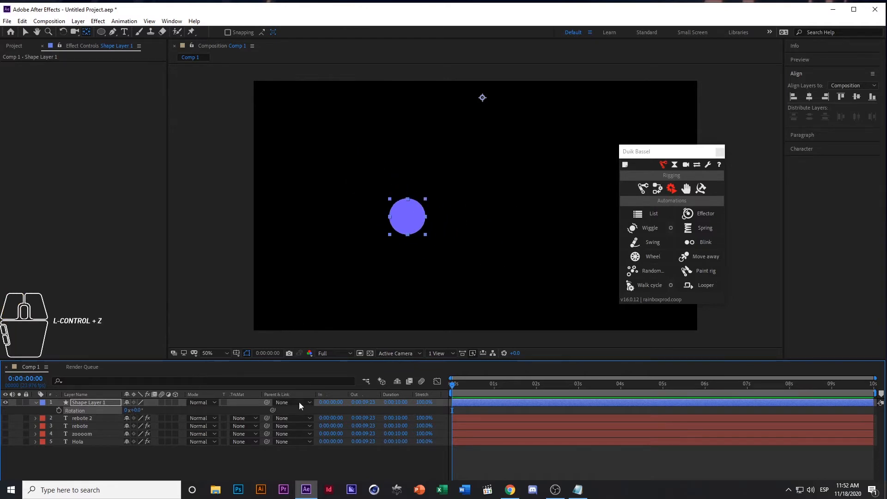
click(141, 467)
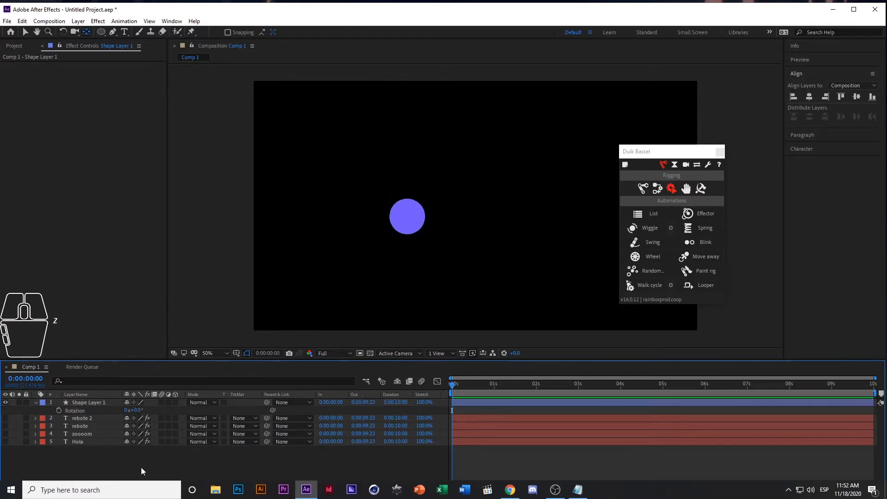
Apply Duik's Swing automation to the circle layer's Rotation property
click(79, 410)
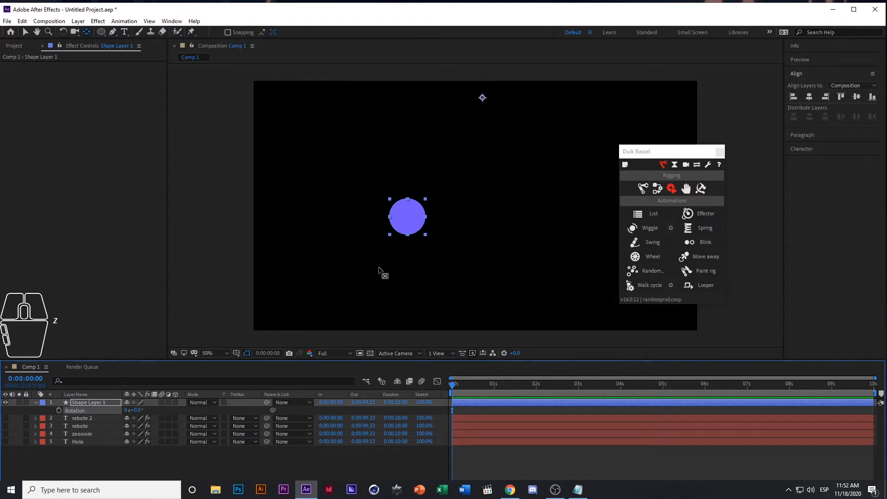
click(83, 453)
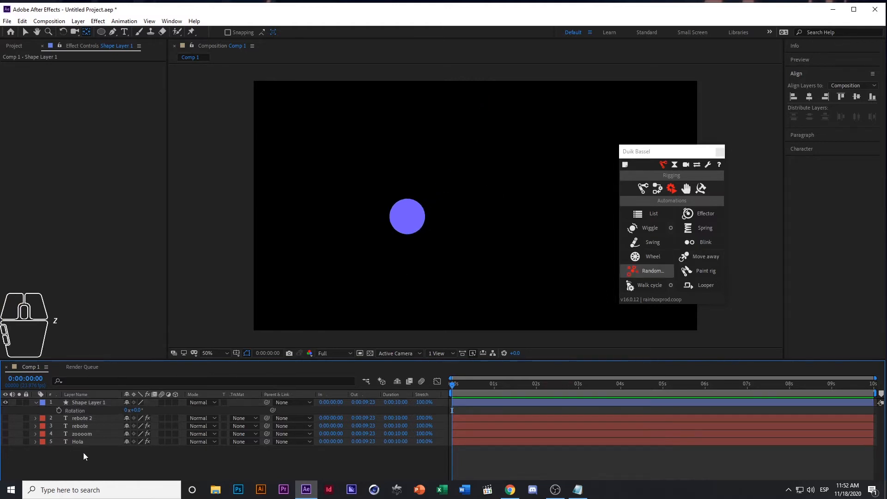
click(76, 411)
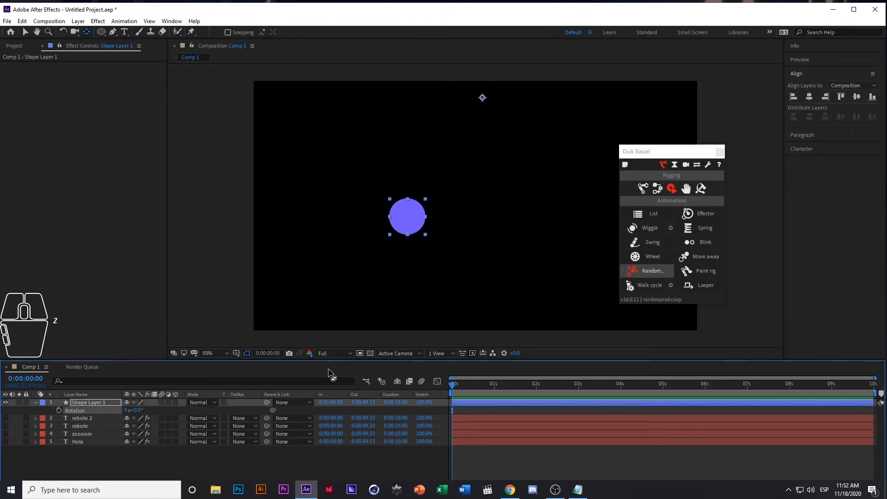
click(650, 241)
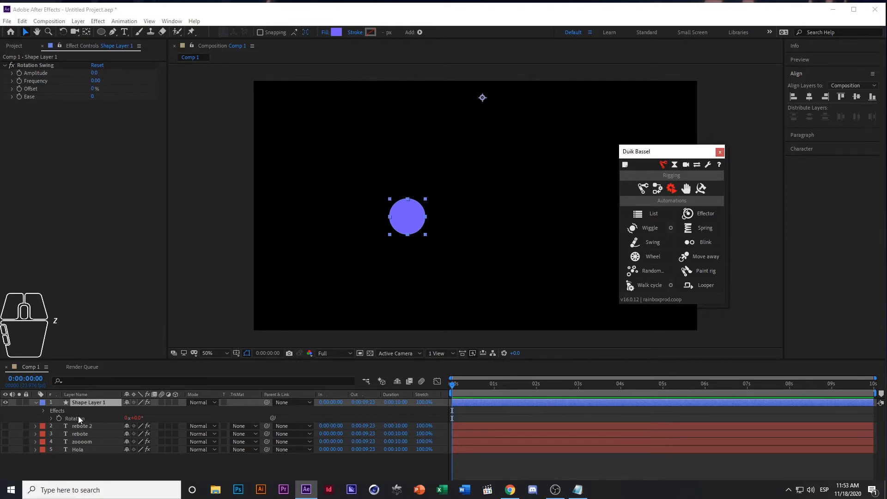
Set the Rotation Swing effect's Amplitude to 30 and its Frequency to 1
click(95, 74)
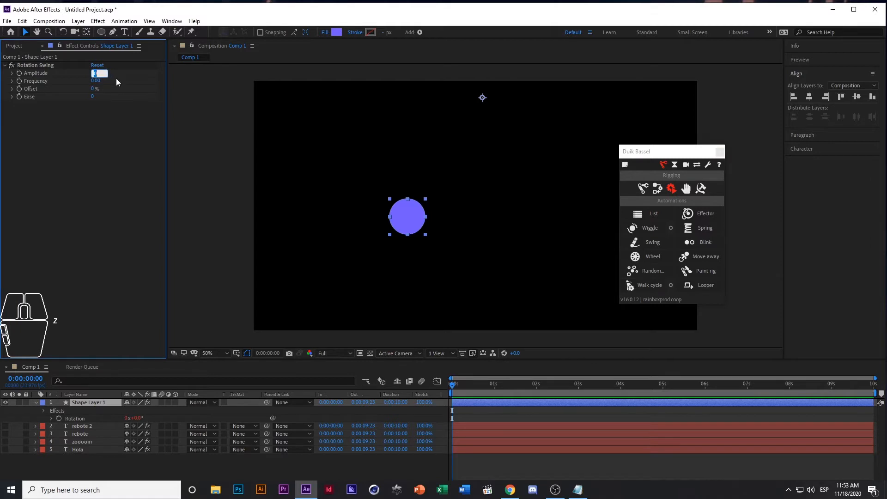
text(30)
click(55, 170)
click(96, 81)
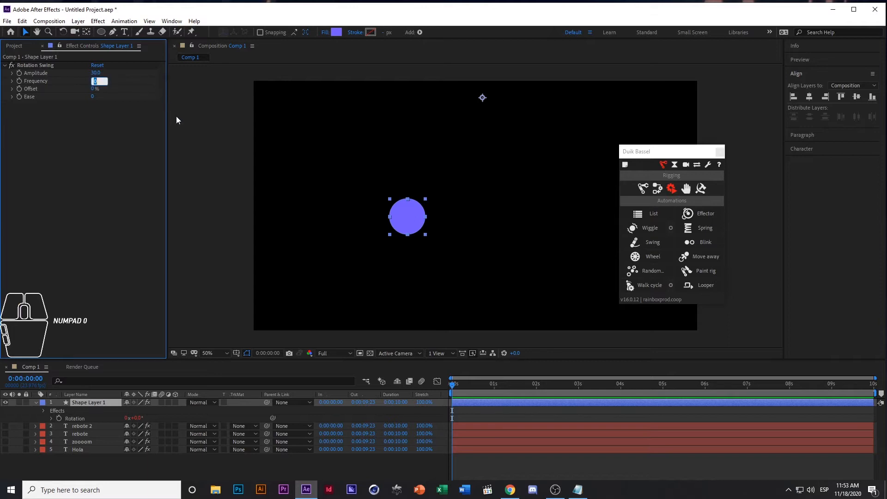
text(1)
key(Tab)
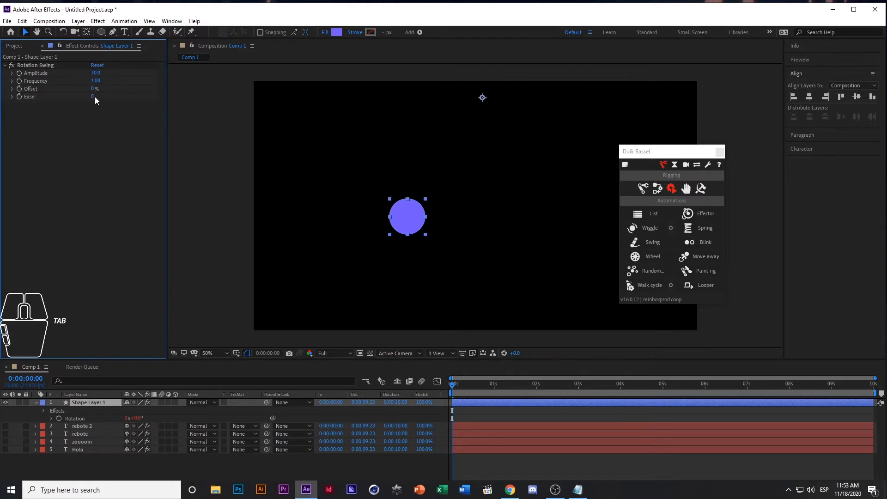
Play back the circle's swing animation from the beginning of the composition
click(453, 385)
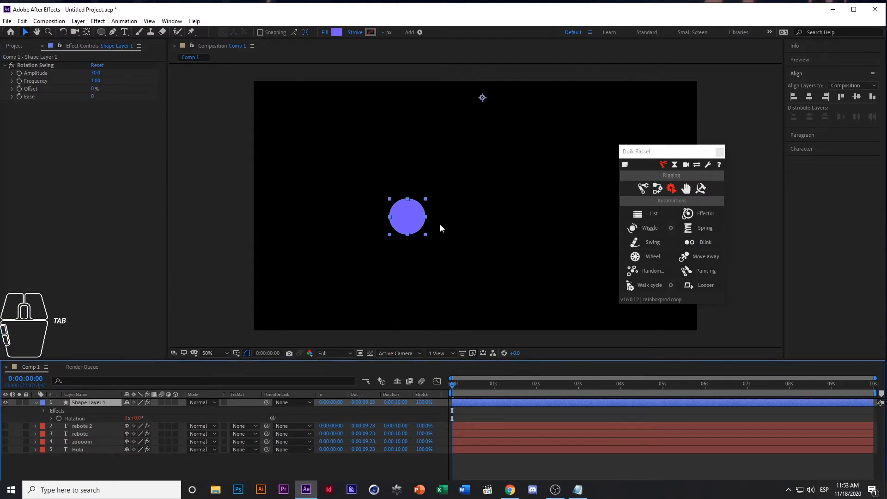
key(space)
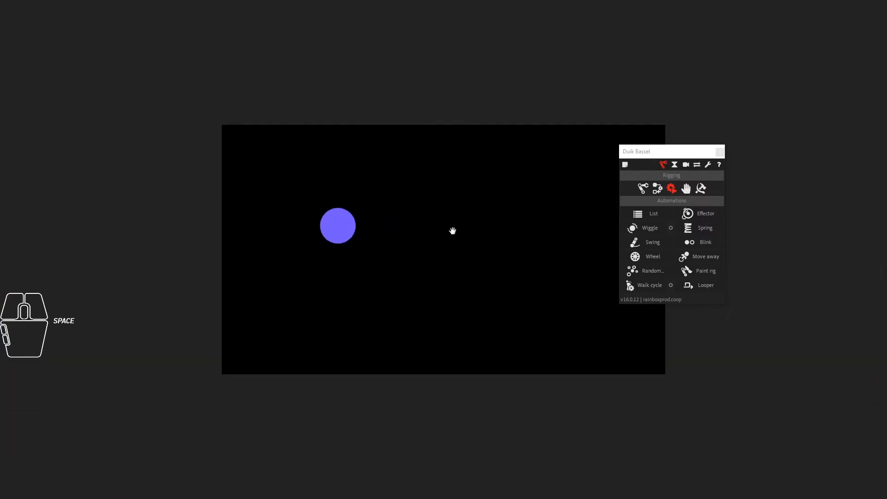
Replay the circle's swing preview and stop it to return to the workspace
key(space)
key(space)
key(space)
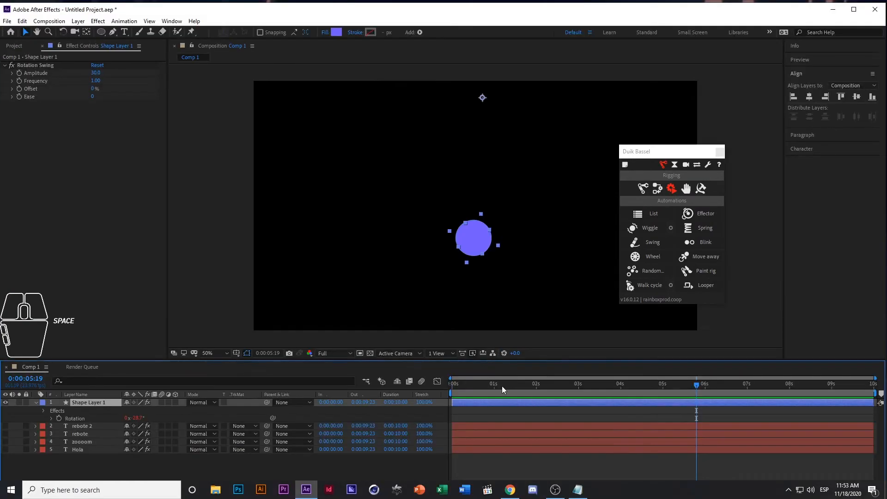
Test a different Offset in the Rotation Swing effect at 0:00:00:17, and undo the change
drag(502, 386, 482, 398)
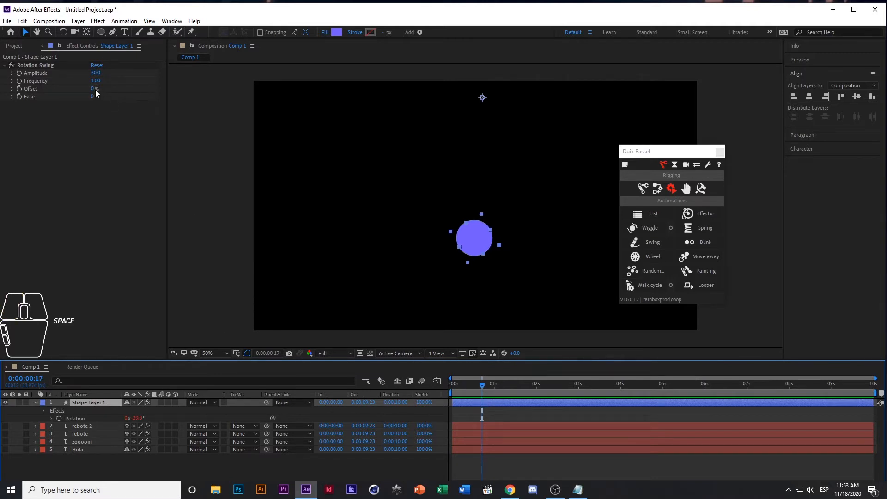
drag(95, 89, 132, 87)
key(ctrl+z)
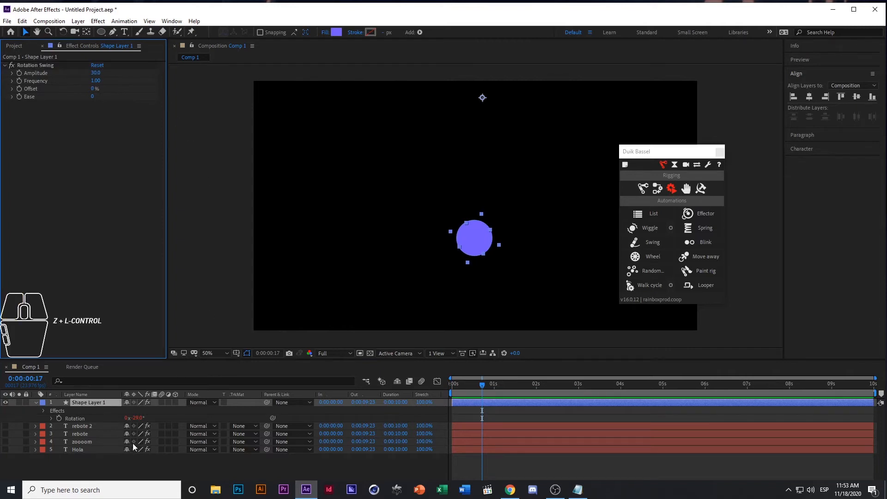
Examine the Swing expression on the circle layer's Rotation property, then collapse the layer
ctrl+click(96, 408)
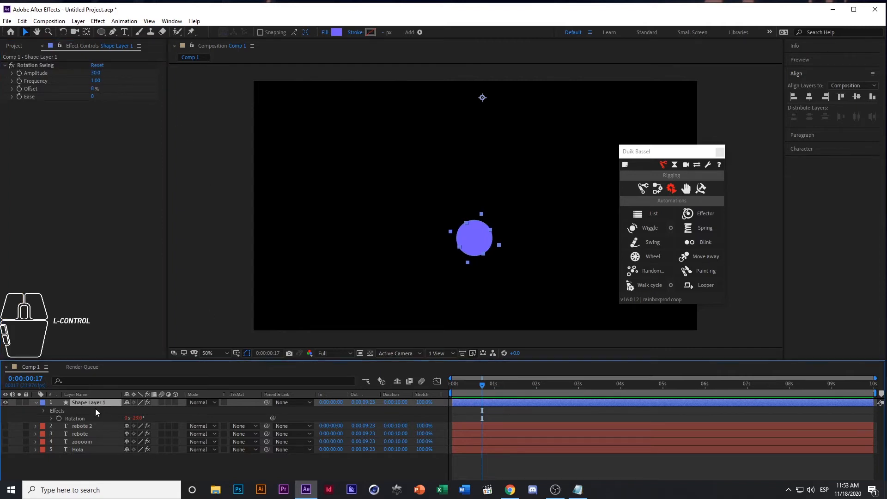
ctrl+click(51, 419)
ctrl+click(500, 426)
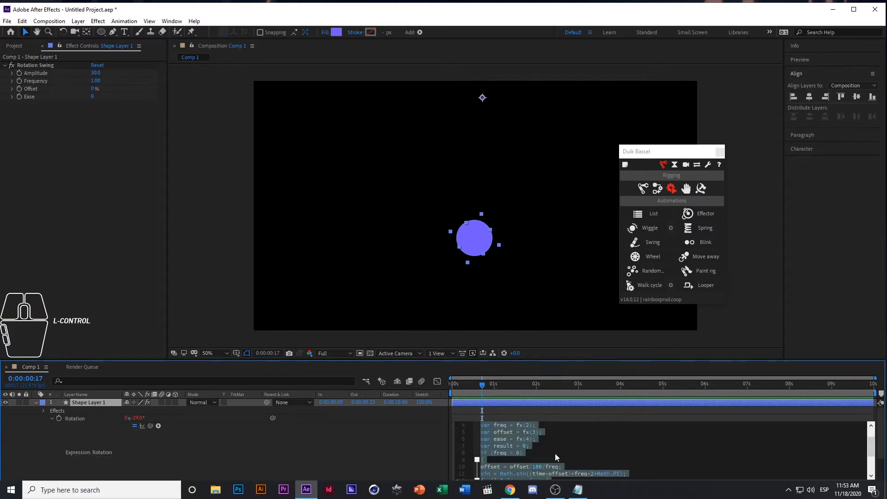
click(248, 444)
click(36, 402)
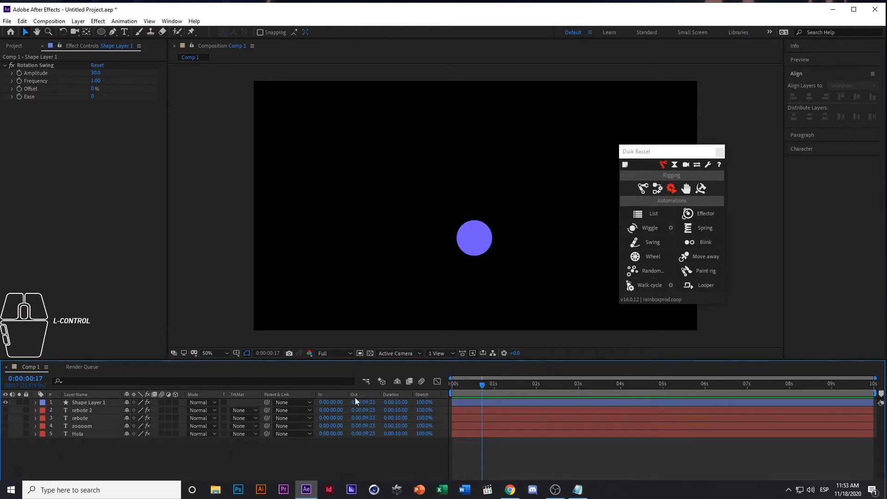
Try a Rotation of -80° on the circle layer at the composition start and preview the swing
drag(486, 390, 473, 387)
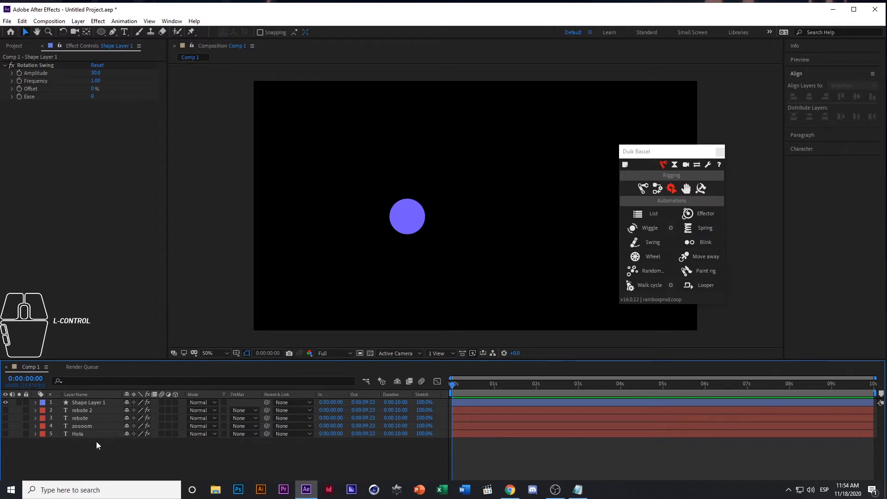
click(99, 400)
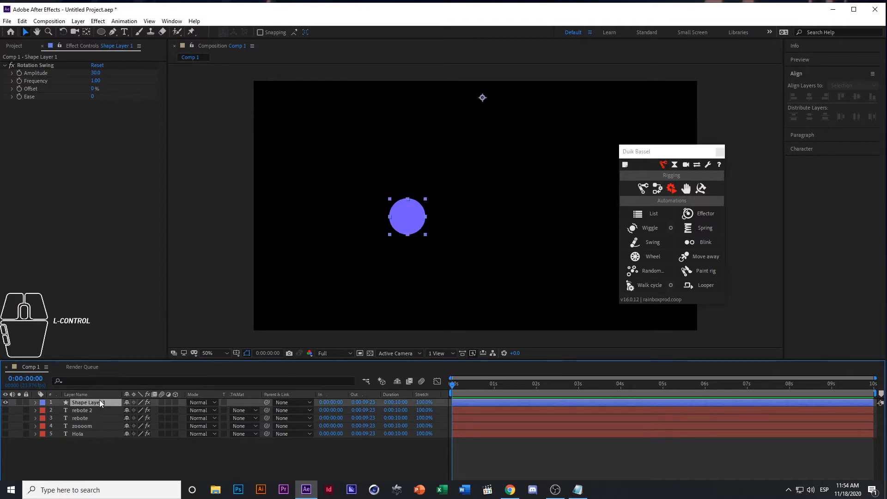
key(e)
key(r)
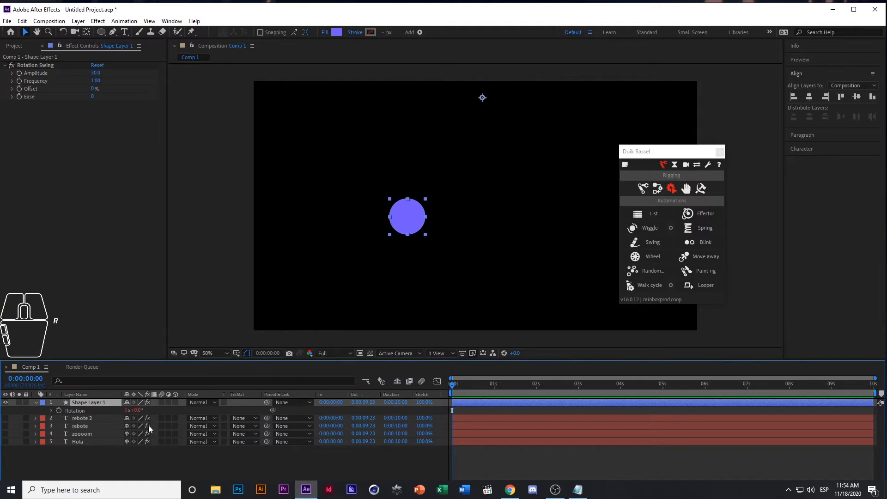
click(143, 413)
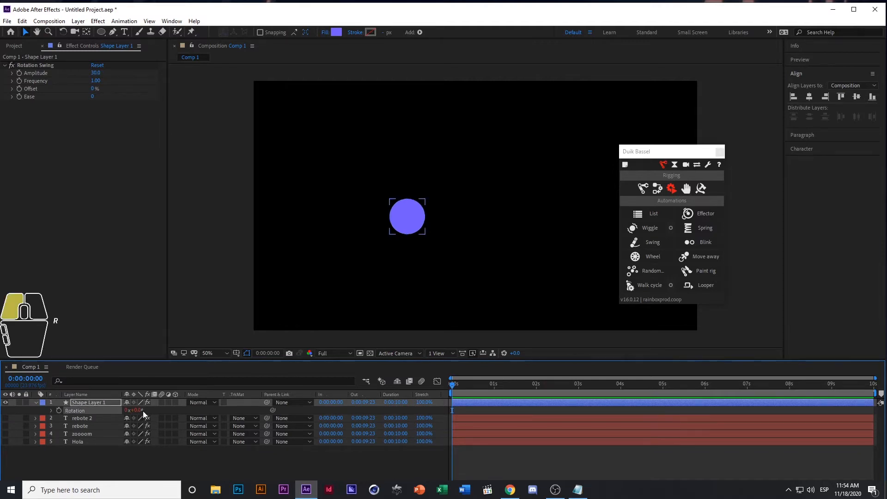
drag(171, 412, 118, 412)
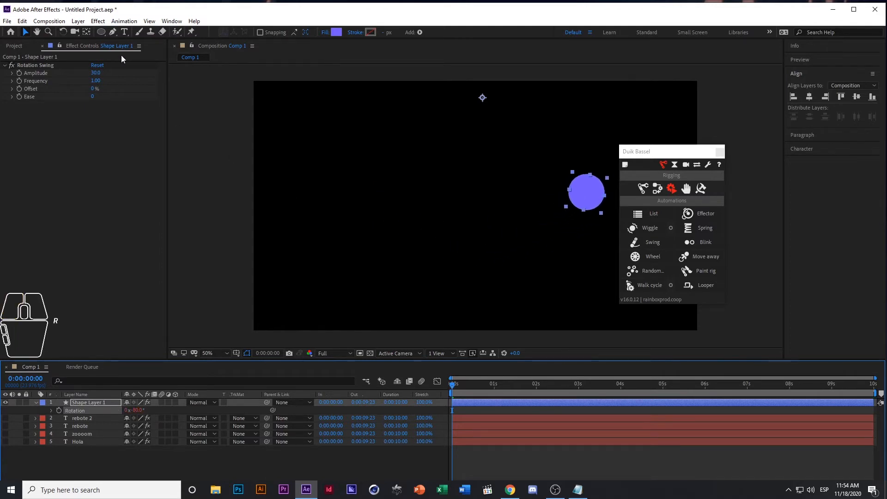
key(space)
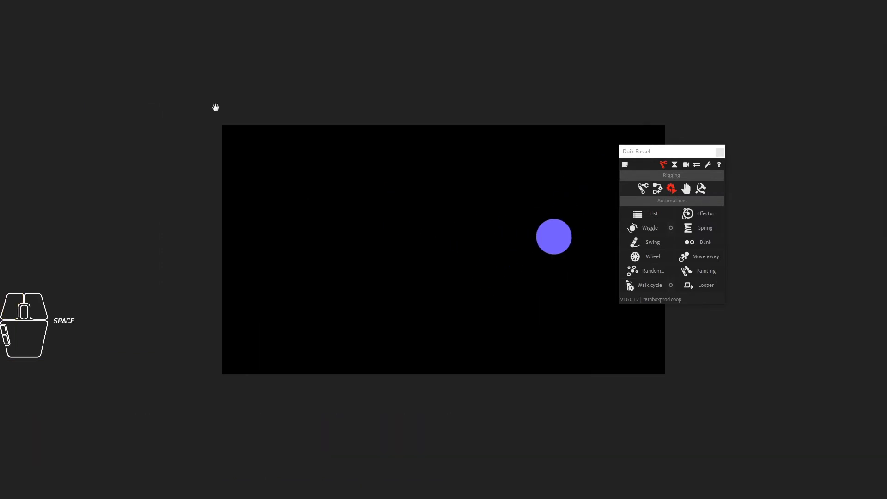
key(space)
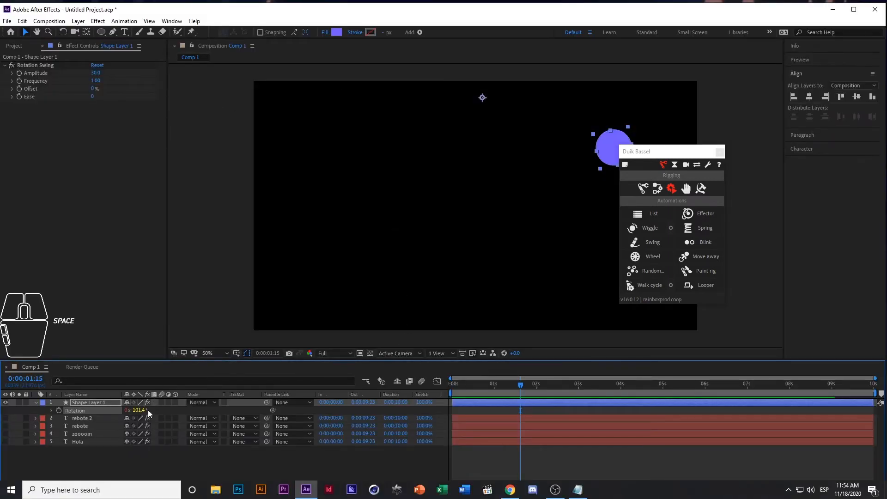
Set the circle layer's Rotation to -36° at the composition start and preview the swing
drag(526, 384, 447, 382)
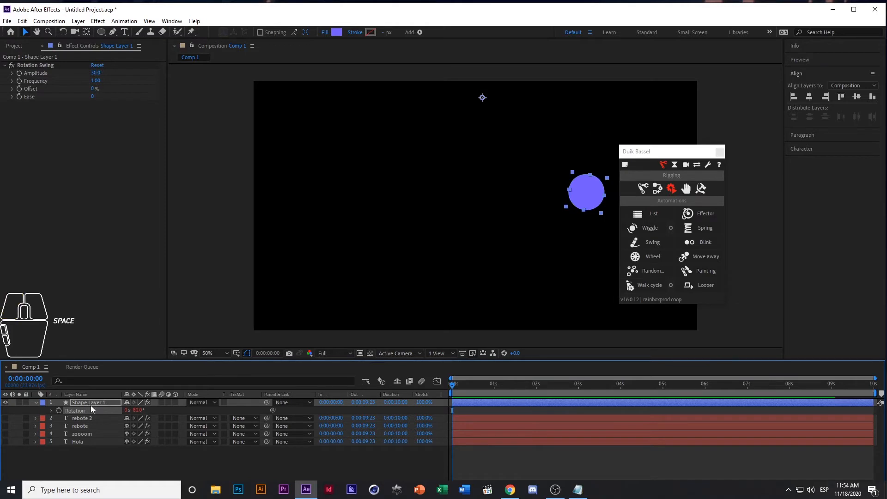
drag(134, 409, 165, 416)
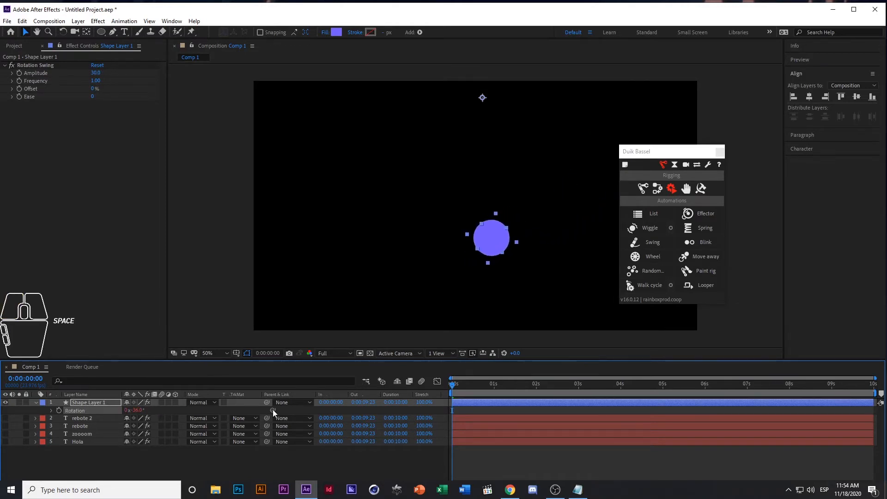
key(space)
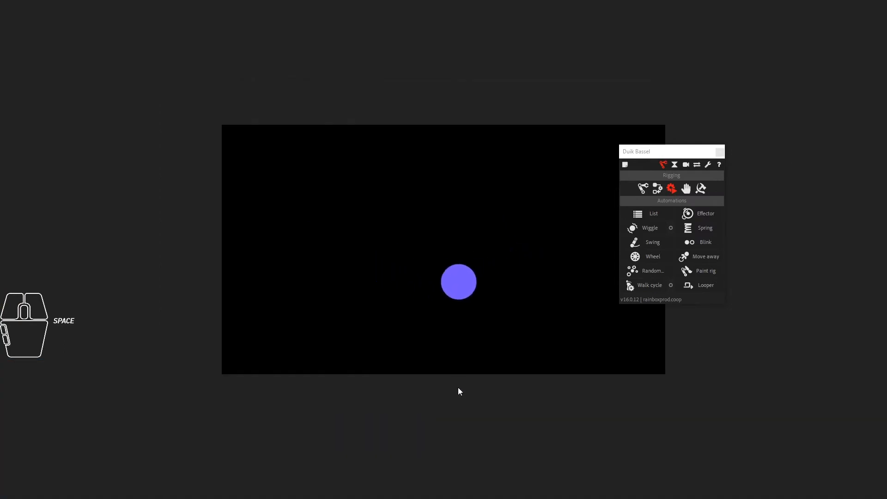
key(space)
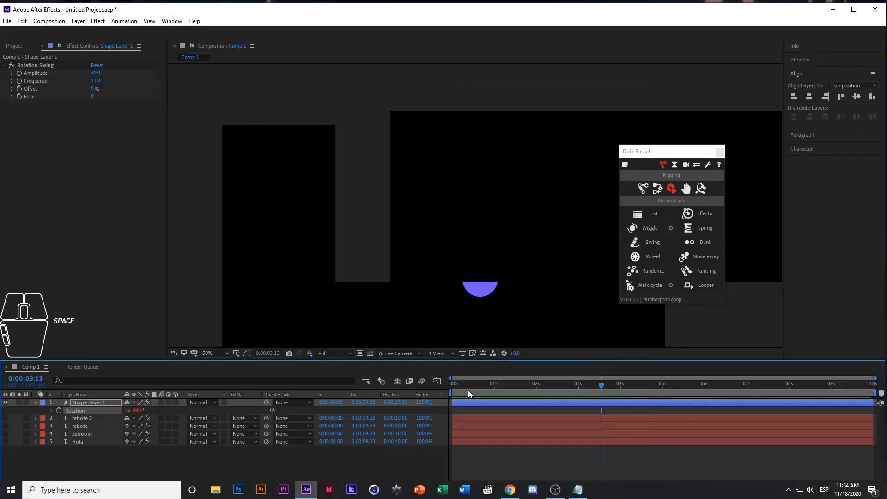
Set the Rotation Swing effect's Offset to 22% at the composition start and preview the motion
drag(485, 390, 423, 390)
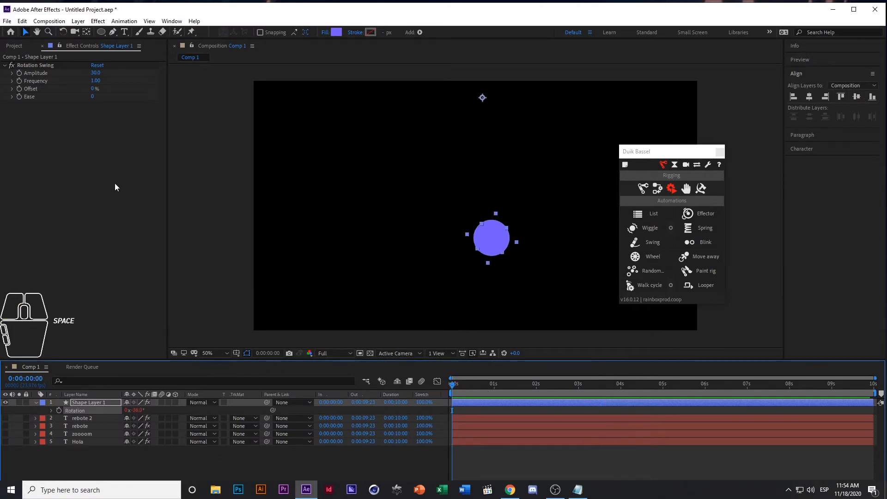
drag(93, 89, 222, 113)
key(space)
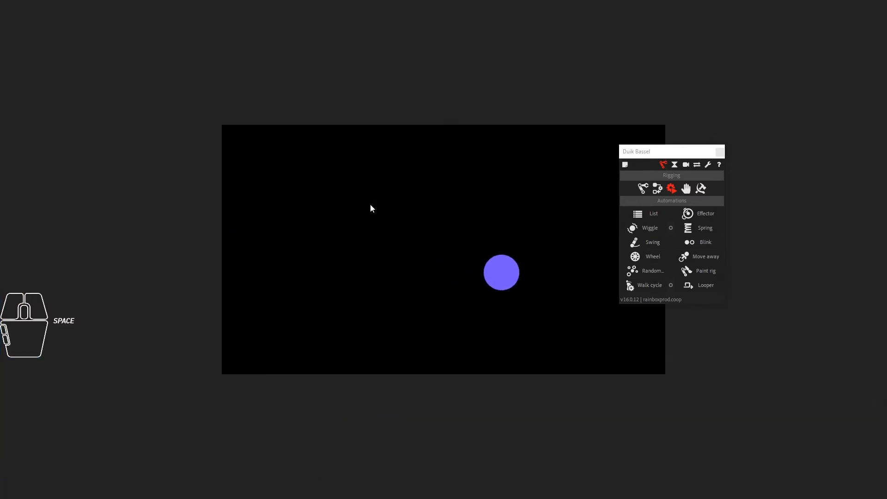
key(space)
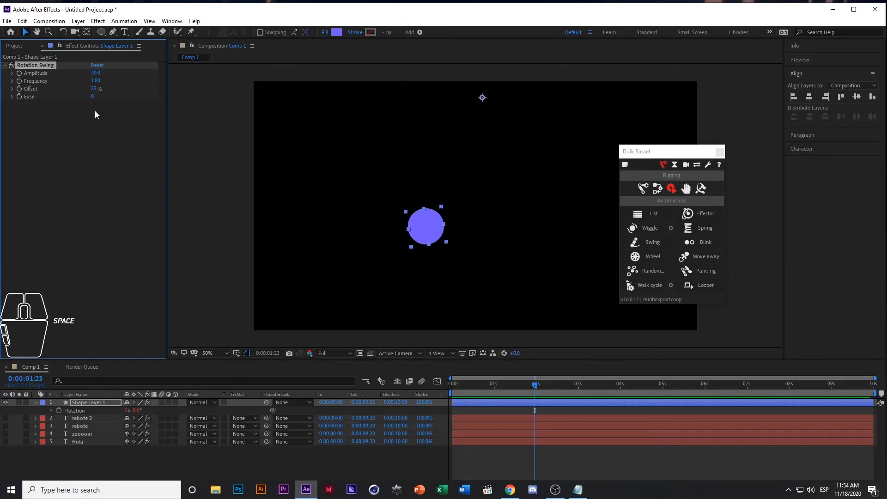
Set the Rotation Swing effect's Frequency to 0.5 and play back the circle's slower swing
click(97, 80)
text(0.5)
key(Return)
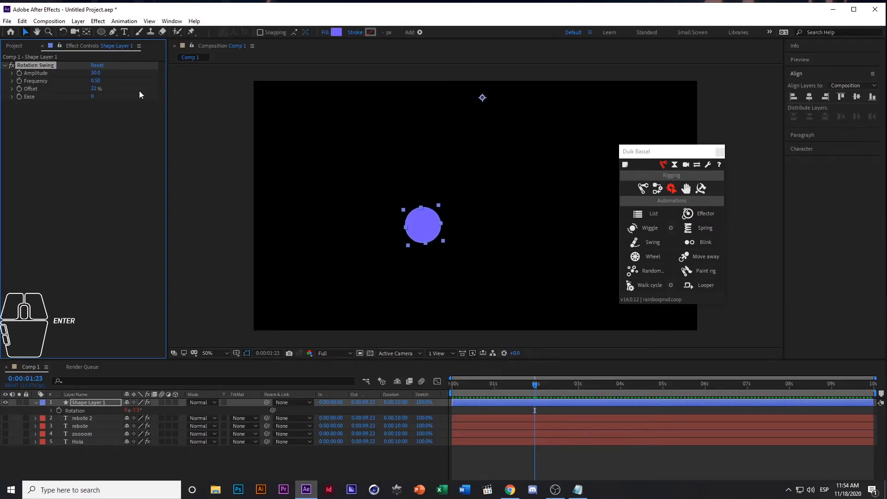
click(500, 381)
key(space)
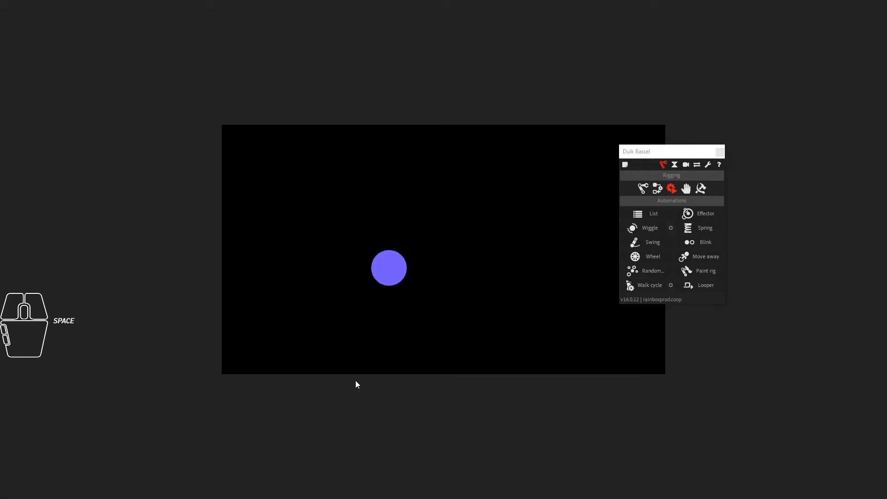
key(space)
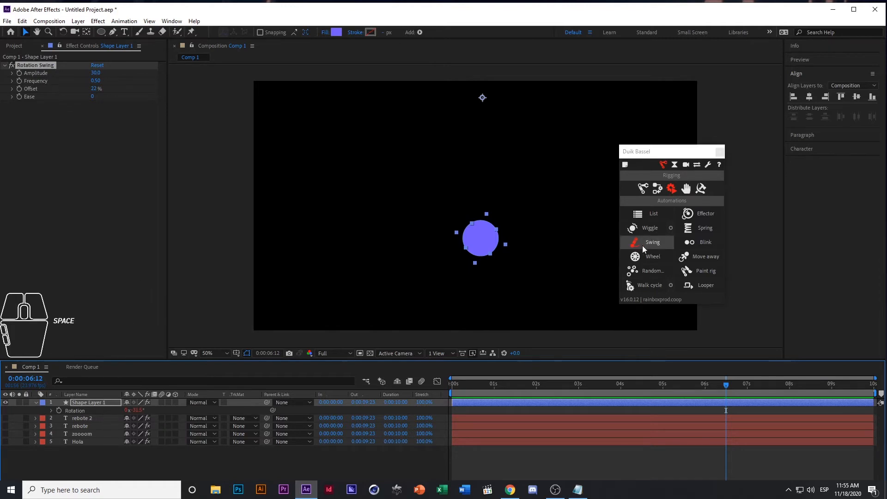
Collapse and hide the circle layer, and shift the floating Duik Bassel window slightly aside
click(36, 404)
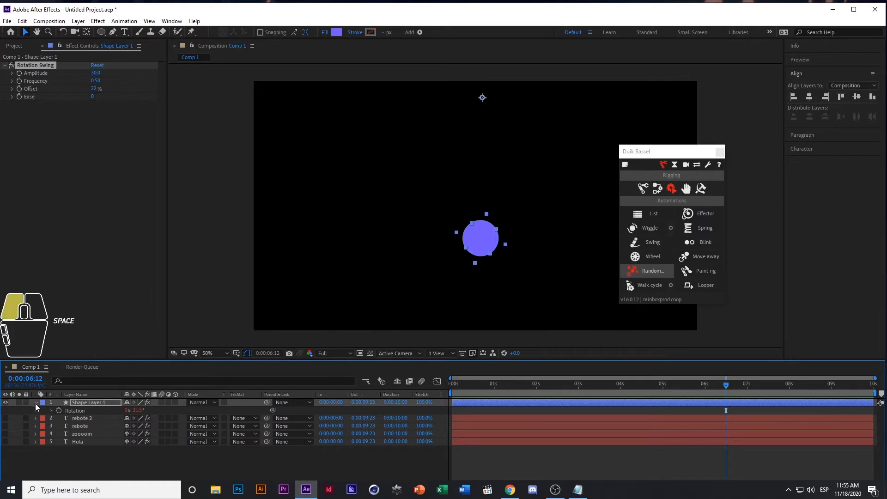
click(5, 402)
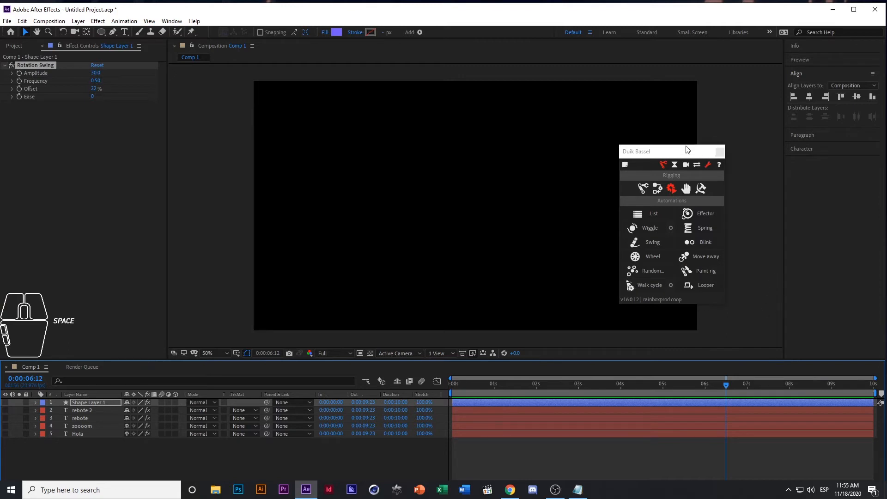
drag(647, 151, 669, 151)
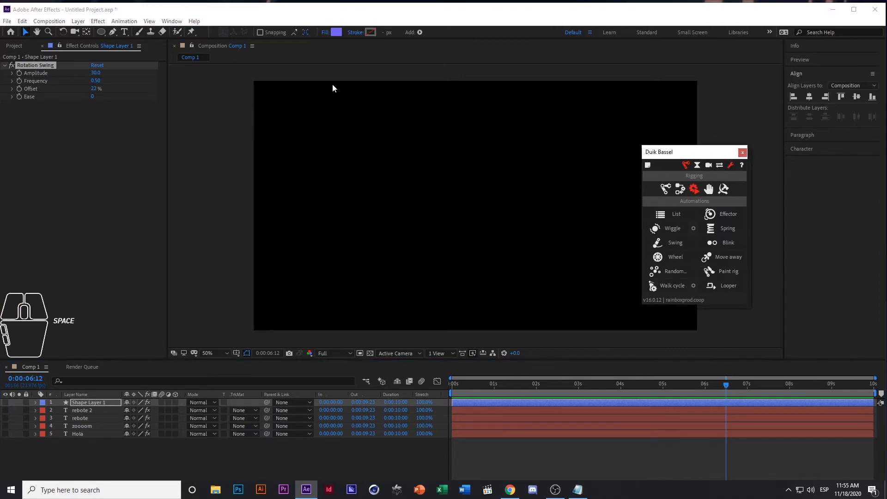
Create a text layer reading "ondular" and move it to the centre of the composition
click(124, 31)
click(392, 188)
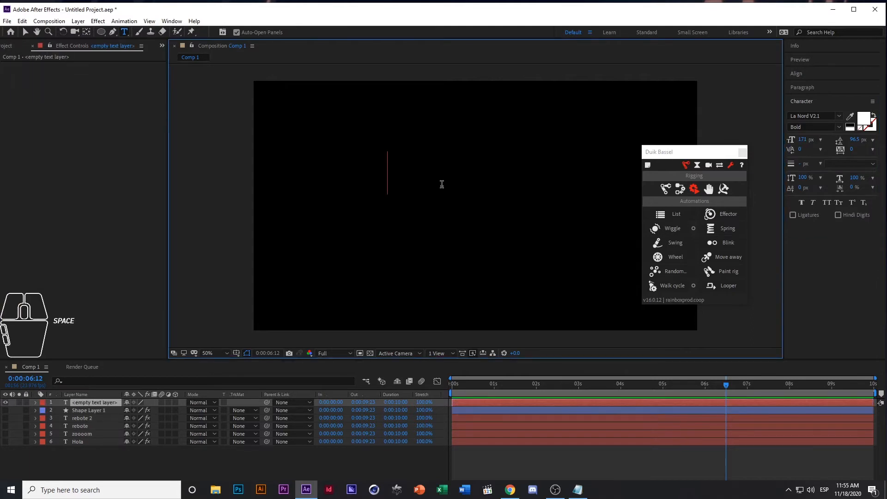
text(ondula)
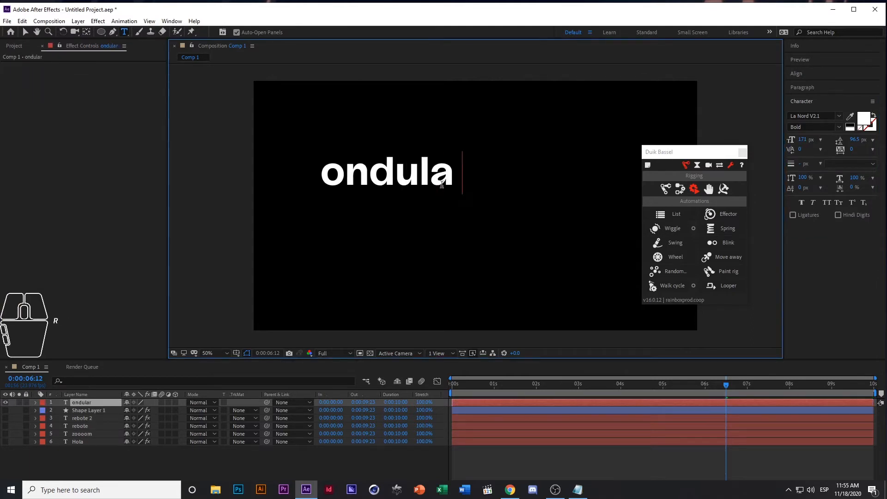
text(r)
key(ctrl+Return)
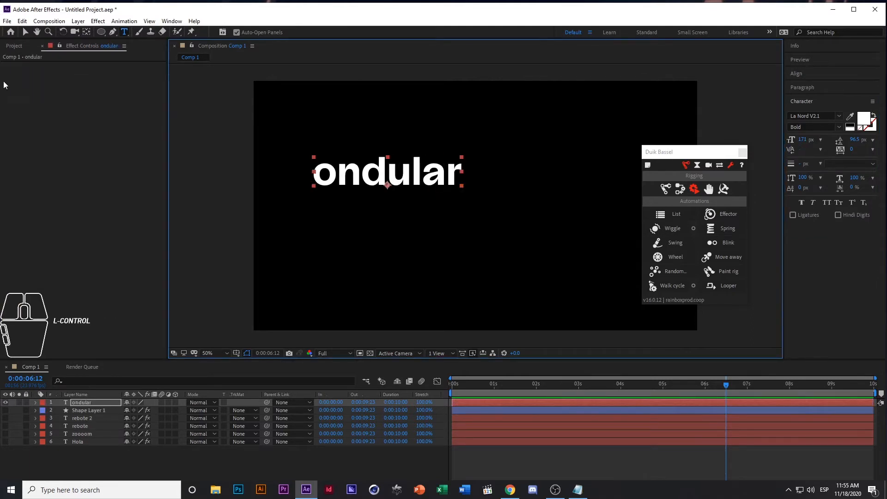
key(v)
drag(417, 172, 510, 213)
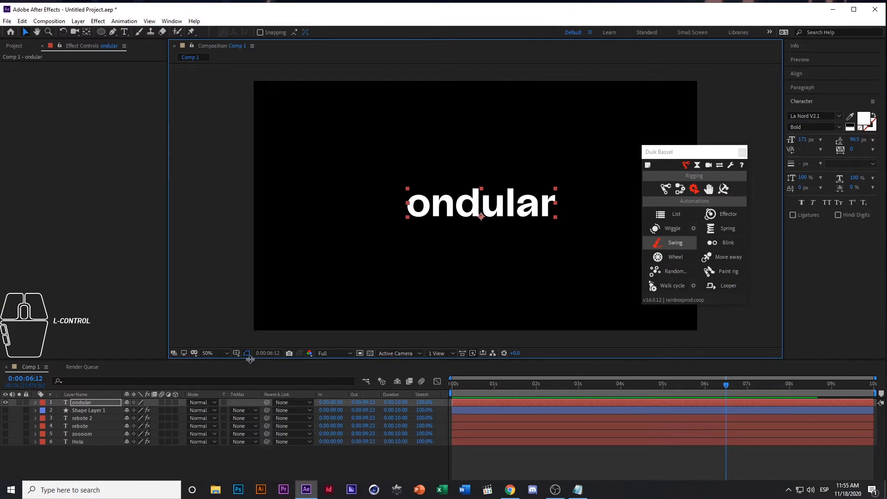
Apply Duik's Wiggle automation to the "ondular" text layer's Position property
click(96, 403)
key(p)
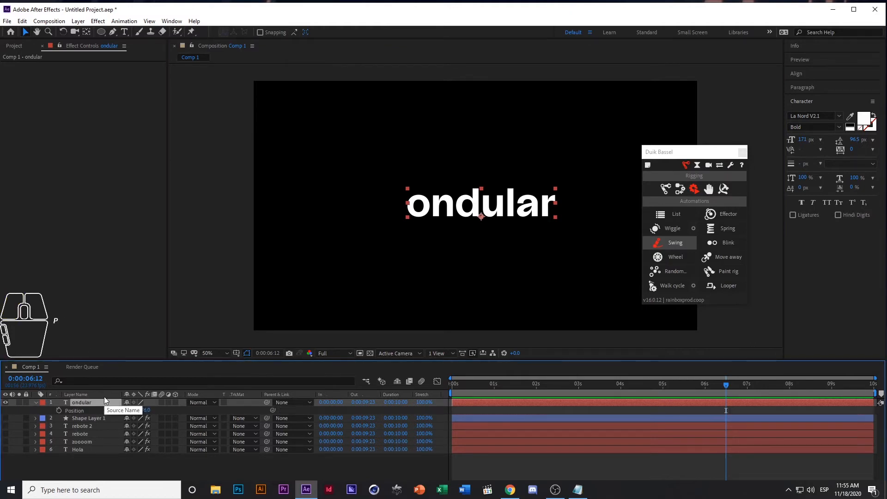
click(83, 410)
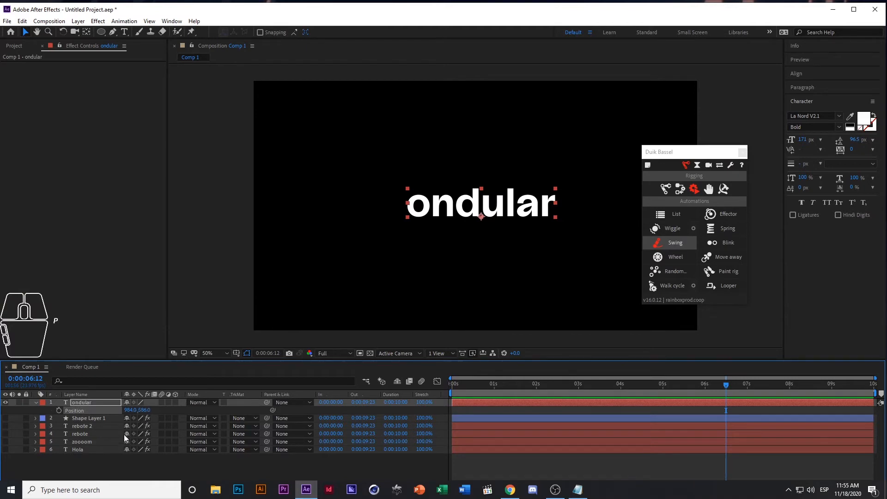
click(85, 471)
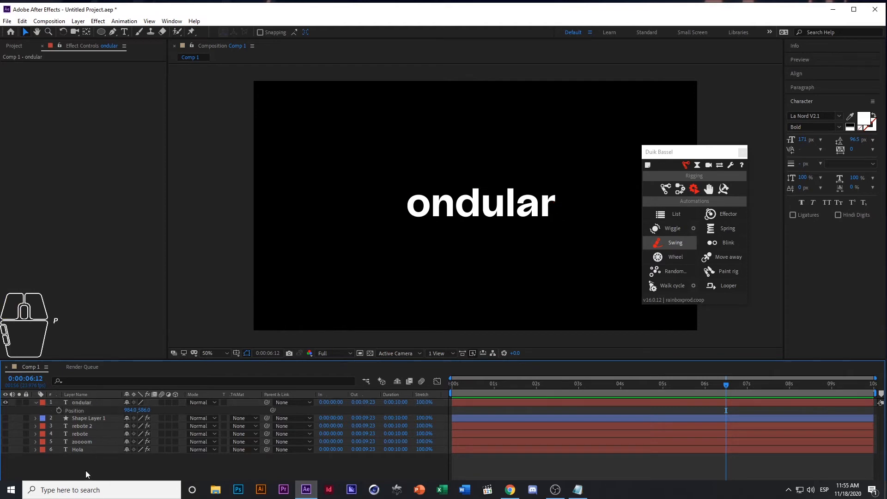
click(77, 411)
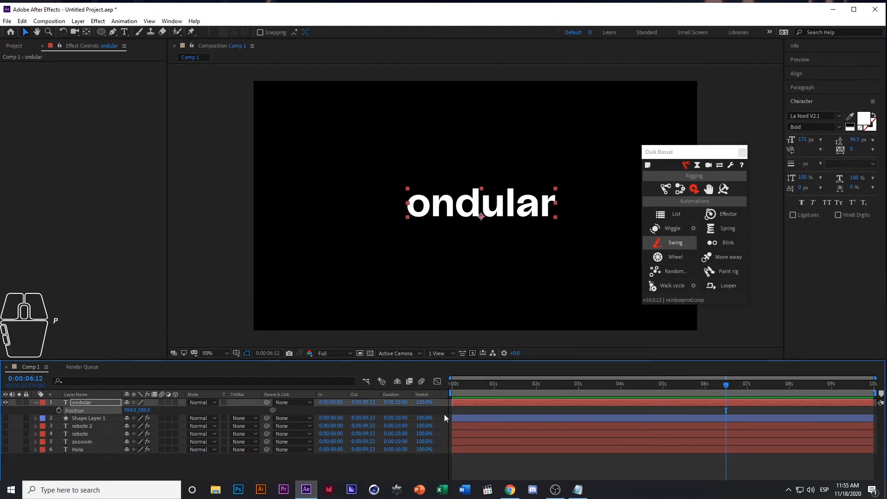
click(673, 231)
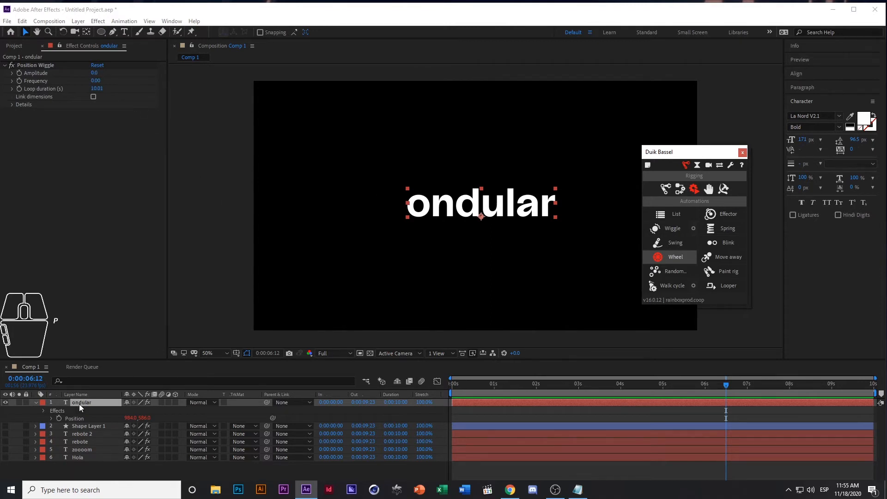
Set the Position Wiggle effect's Amplitude to 50 on the "ondular" layer
click(94, 73)
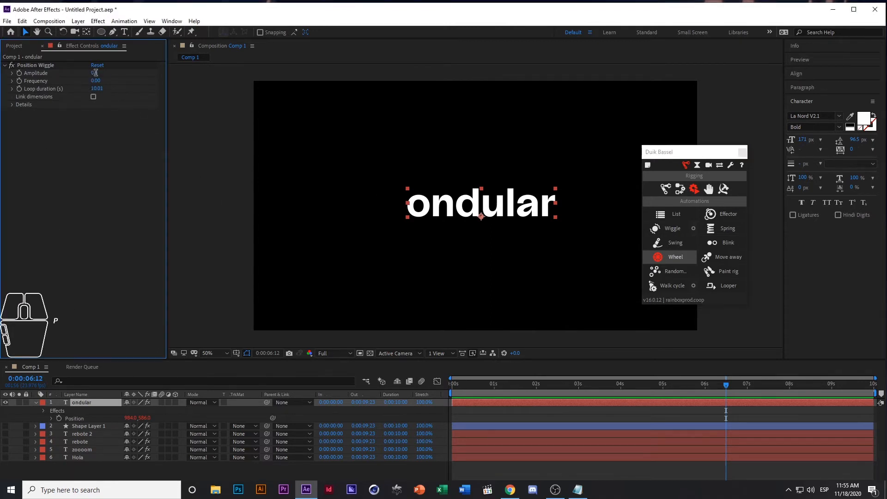
text(50)
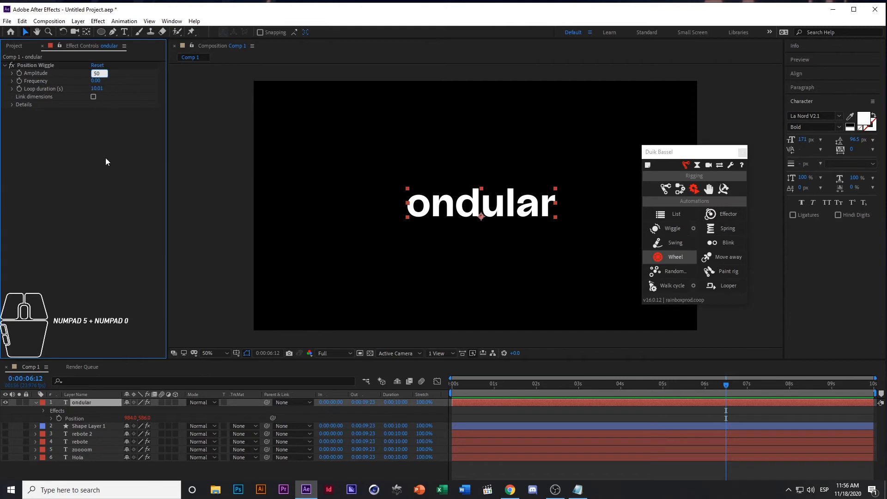
click(105, 158)
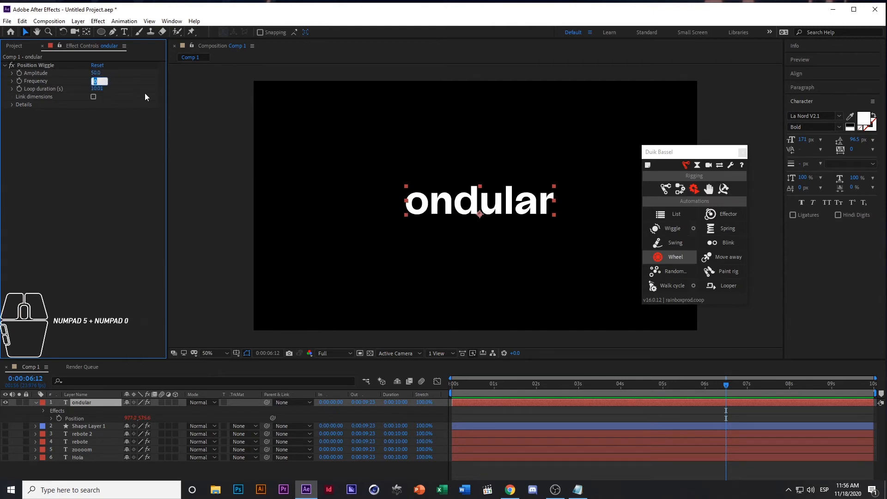
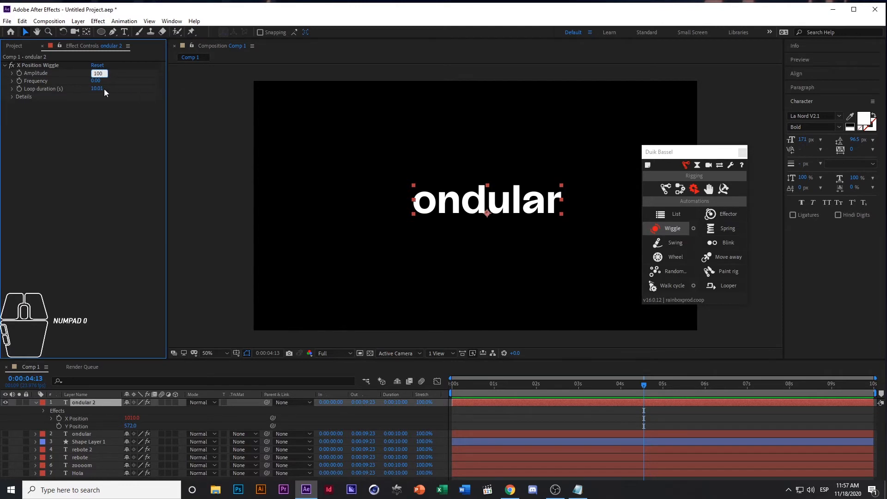
Set the X Position Wiggle's Frequency to 3 on the "ondular 2" layer and preview the animation
click(98, 83)
text(3)
click(107, 126)
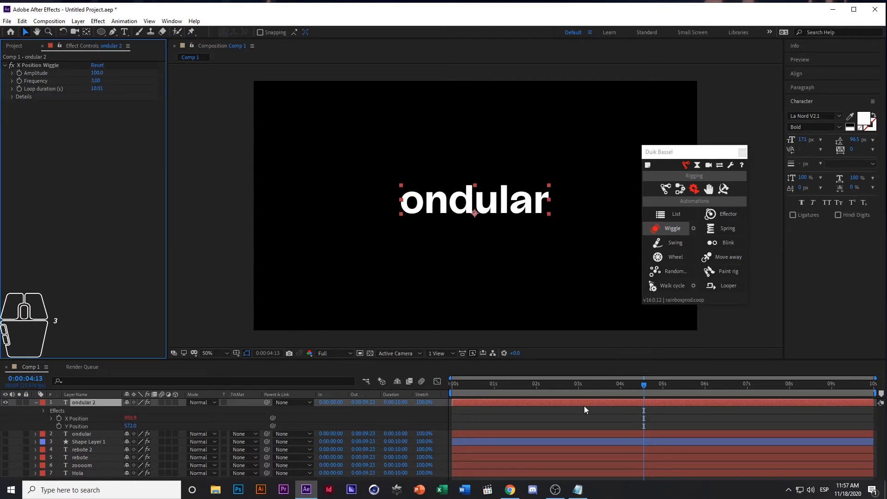
key(space)
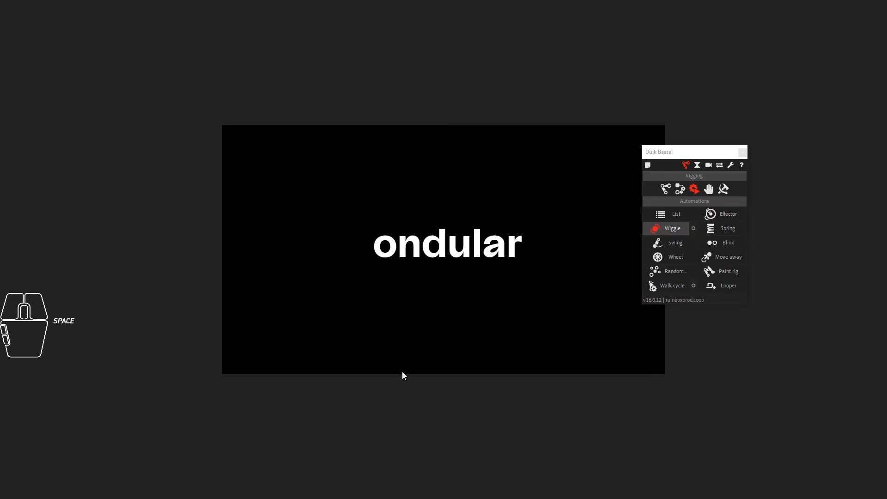
key(space)
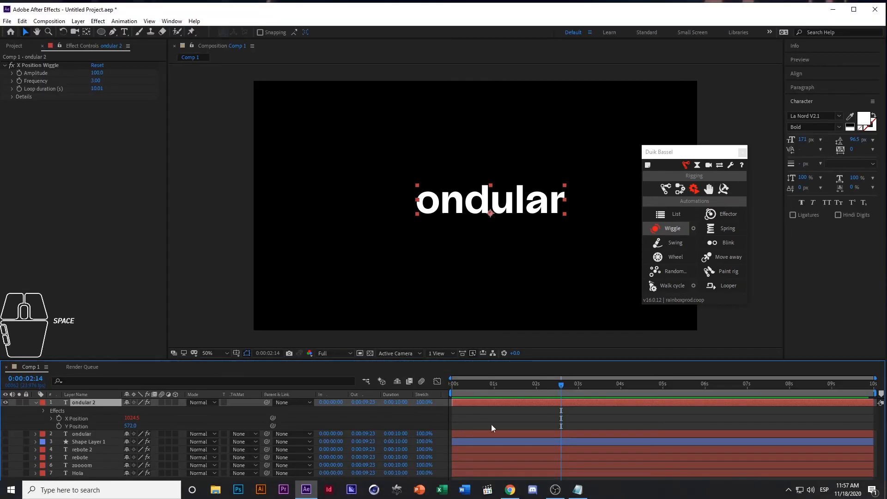
Return to the start of the composition, then collapse, hide and deselect the "ondular 2" layer
drag(470, 384, 401, 384)
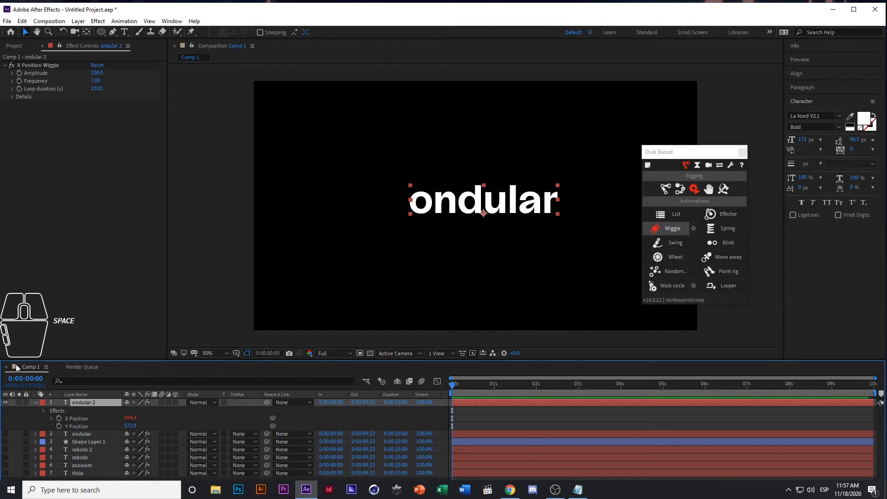
click(35, 403)
click(5, 403)
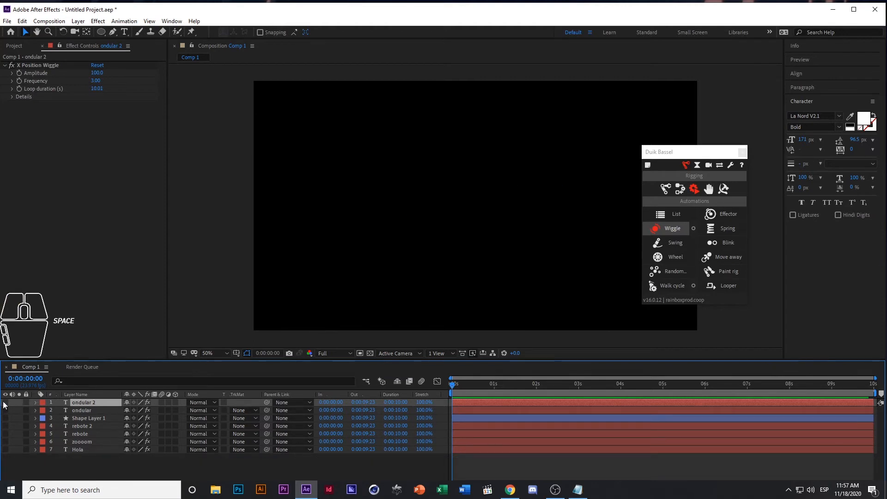
click(43, 463)
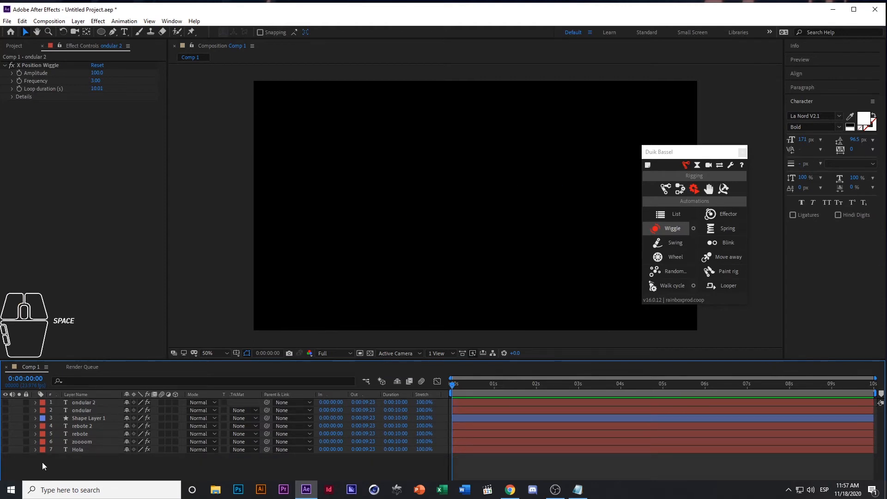
Create a text layer reading "rueda" and move it near the centre of the composition
click(123, 32)
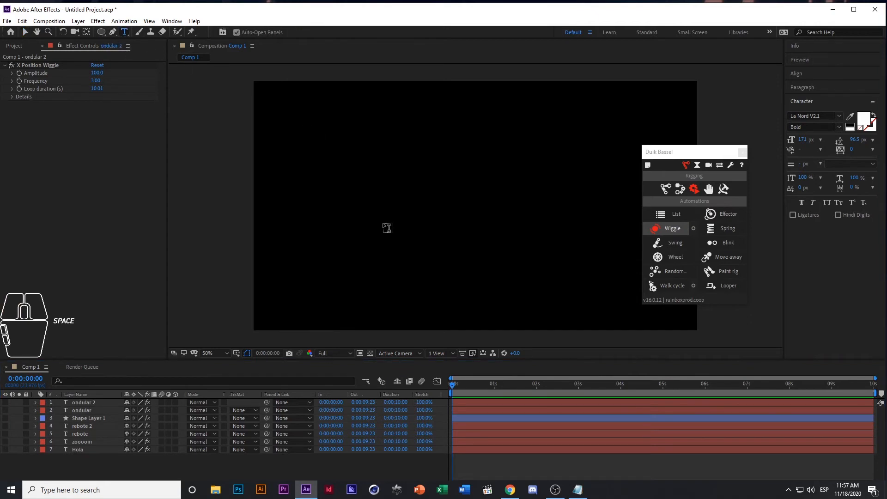
click(394, 213)
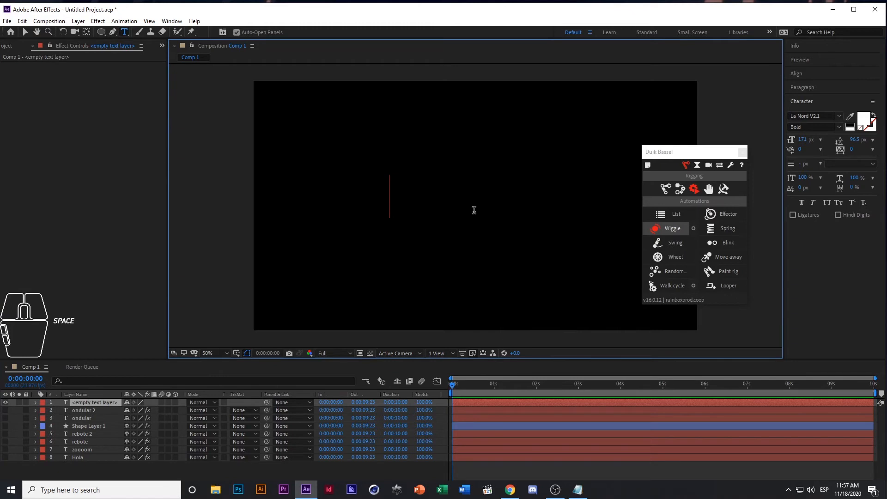
text(rueda)
key(ctrl+Return)
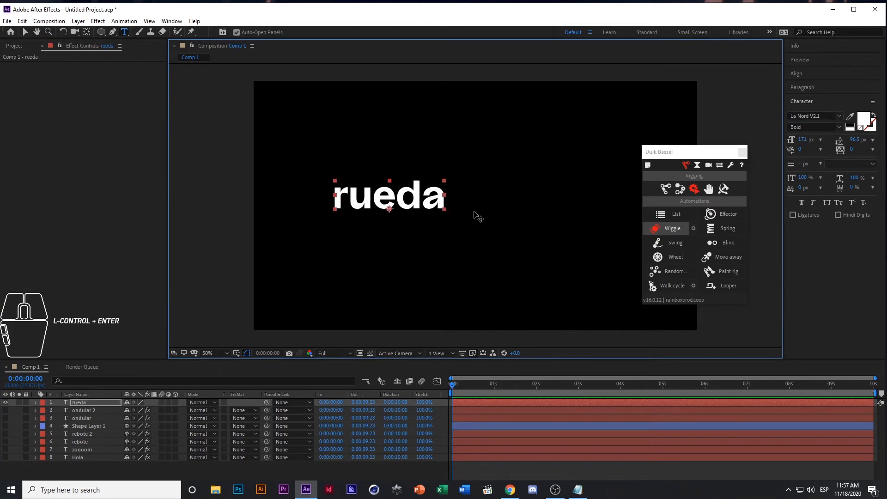
click(26, 33)
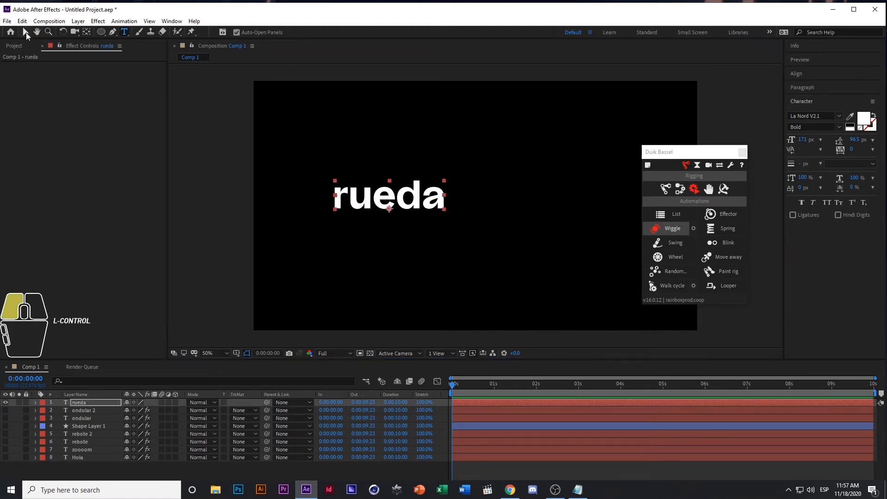
drag(398, 193, 490, 201)
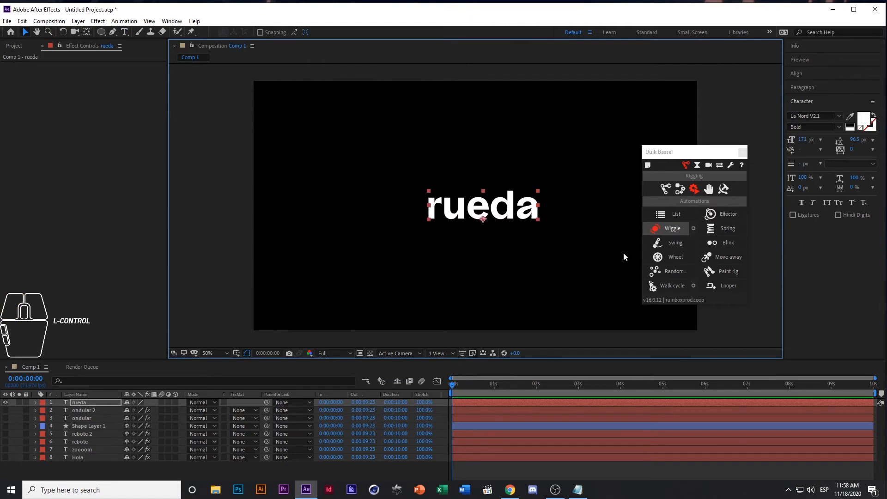
Animate the "rueda" layer's Position horizontally from 288, 596 at 0 seconds to 1618, 596 at 2 seconds
drag(503, 222, 341, 221)
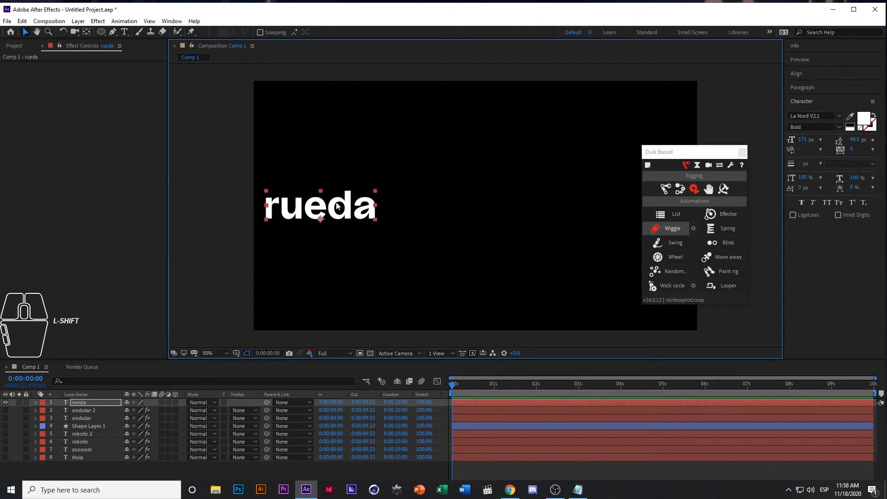
key(p)
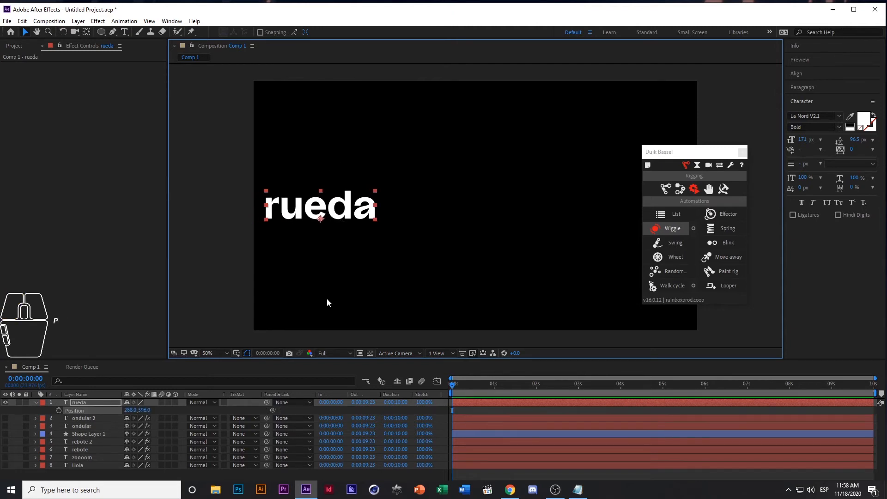
click(59, 410)
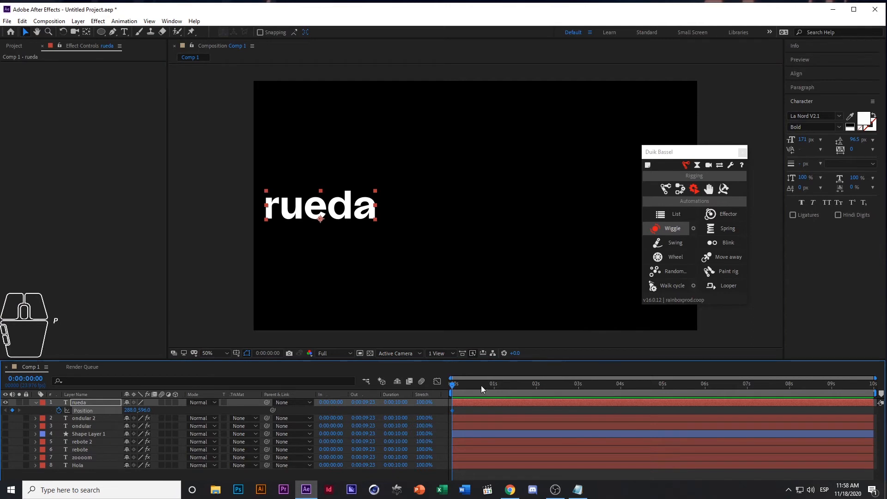
drag(481, 386, 540, 390)
click(346, 213)
drag(346, 214, 613, 214)
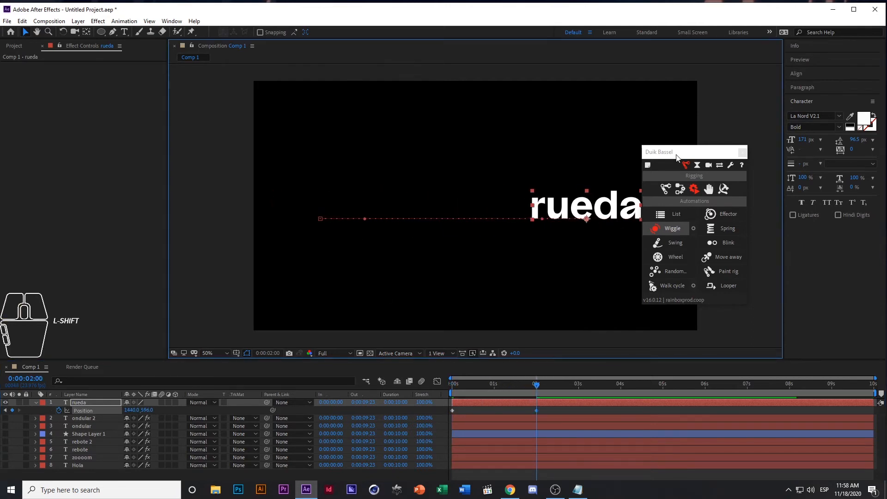
drag(685, 158, 756, 162)
drag(625, 217, 664, 216)
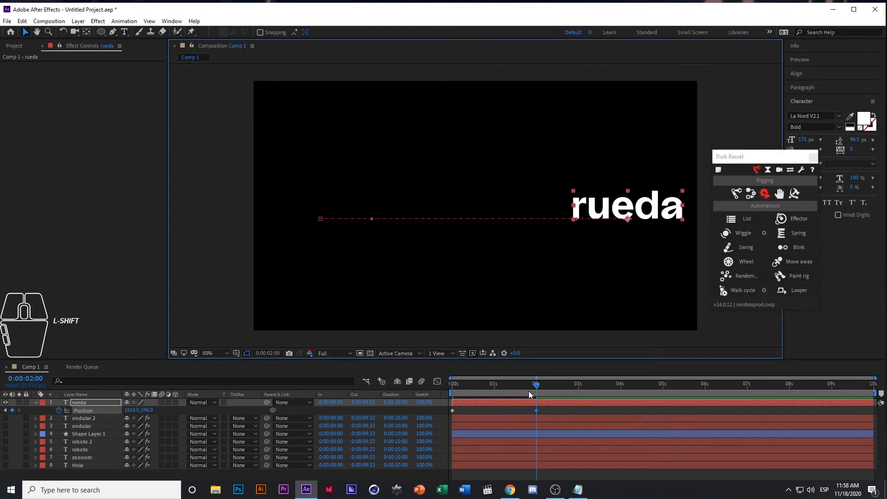
drag(537, 388, 415, 391)
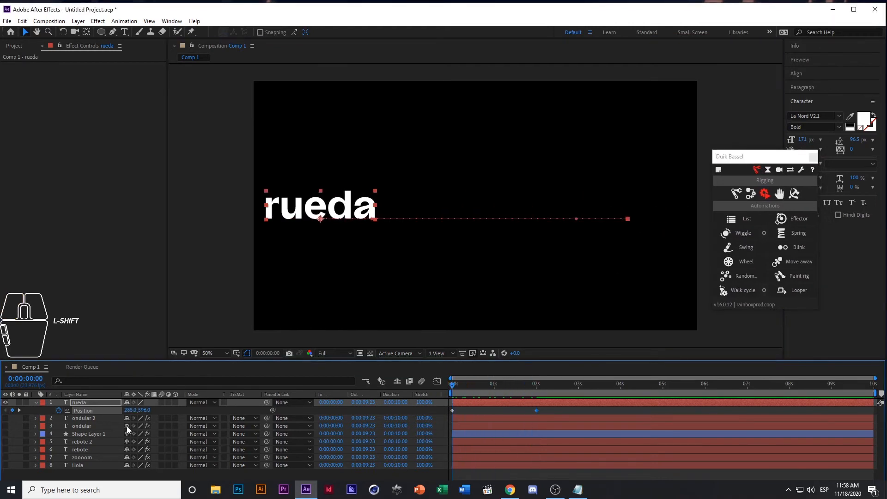
Apply Duik's Wheel automation to the "rueda" layer and scrub through the rolling motion
click(87, 401)
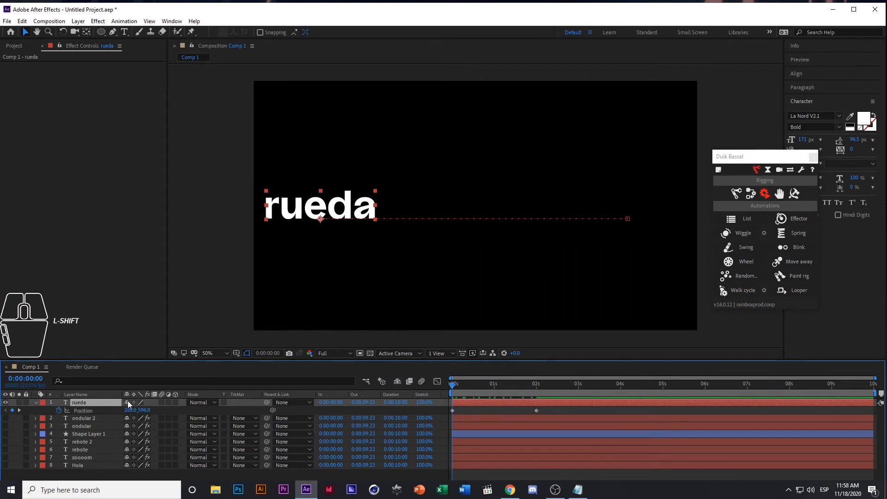
click(38, 409)
click(83, 401)
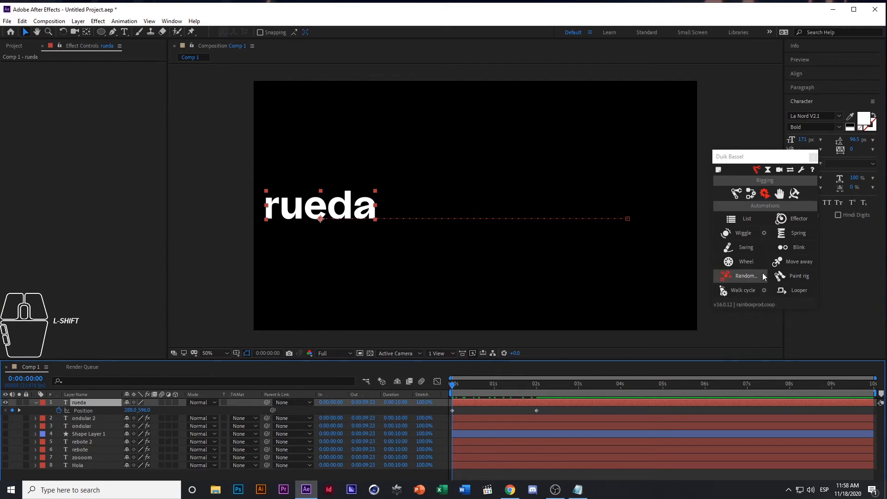
click(747, 261)
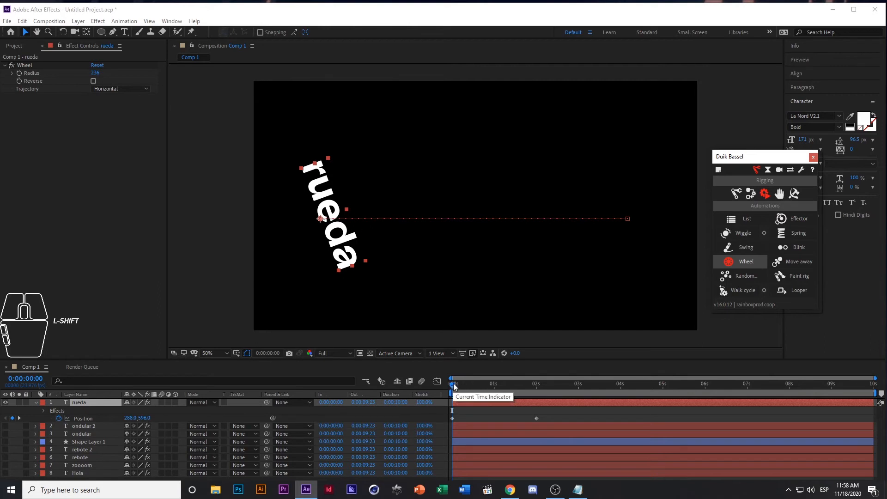
drag(455, 387, 429, 401)
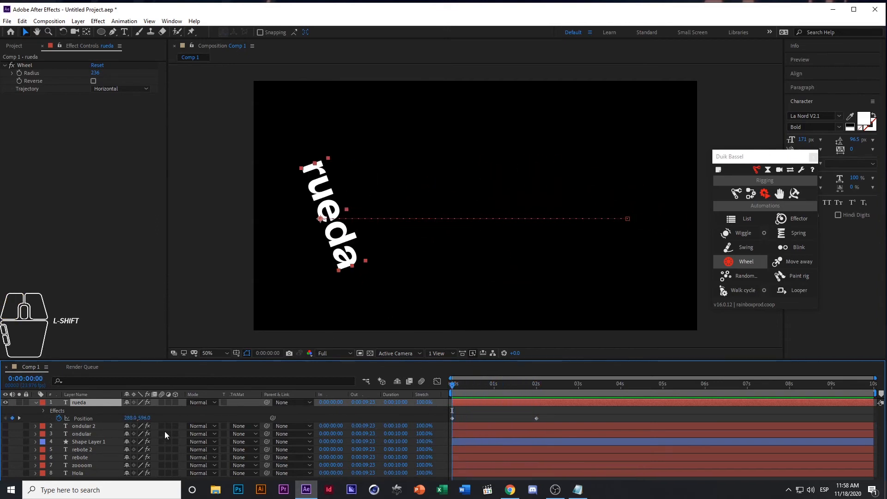
Move the "rueda" layer's second Position keyframe to about 1 second and scrub through the faster roll
click(103, 419)
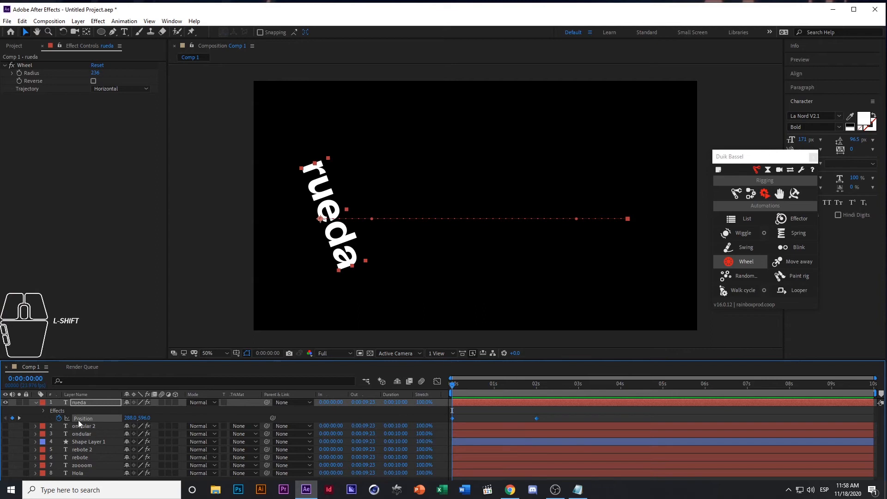
drag(490, 386, 492, 416)
key(ctrl+z)
click(512, 414)
drag(526, 387, 429, 394)
Hide, collapse and deselect the "rueda" layer, and bring up the project's item list
click(5, 403)
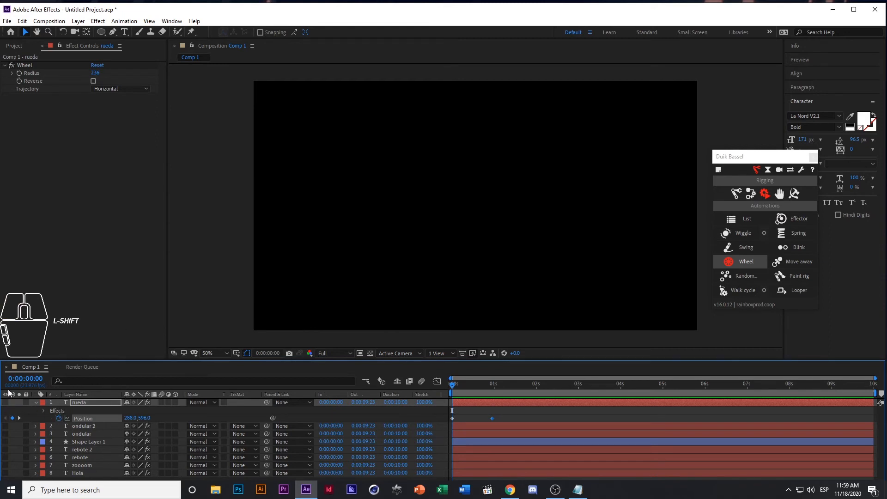
click(26, 56)
click(19, 46)
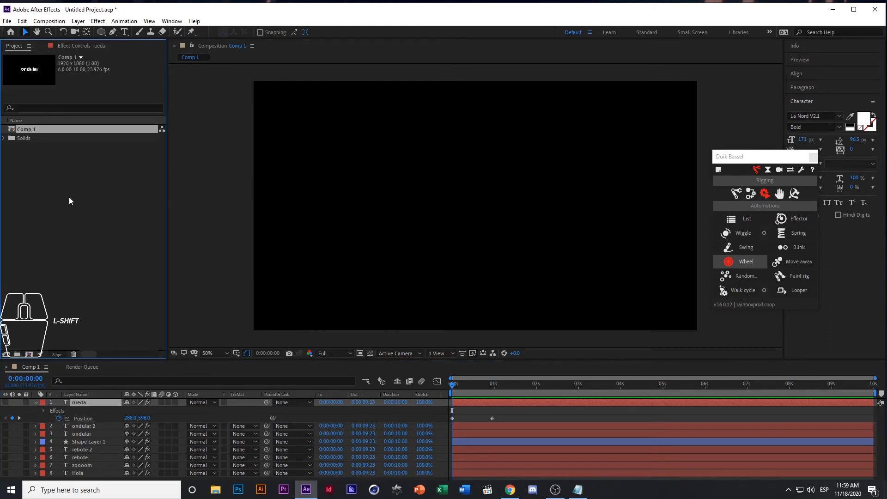
click(84, 245)
click(35, 403)
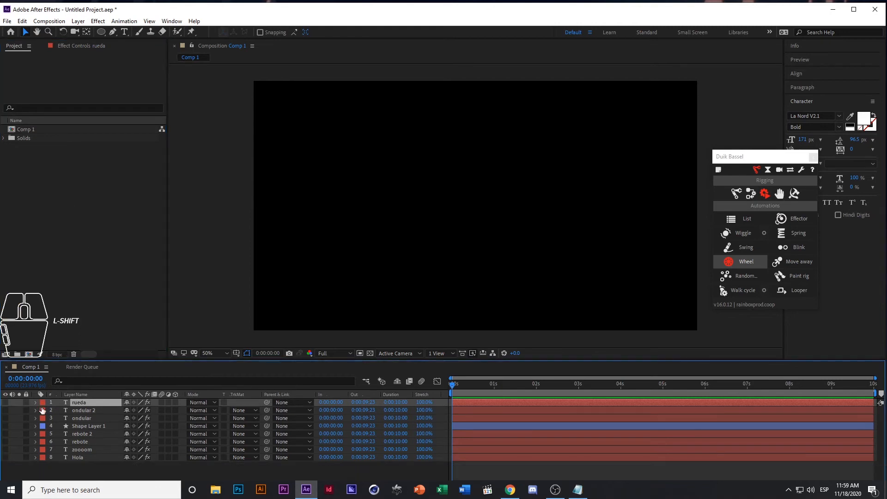
click(27, 468)
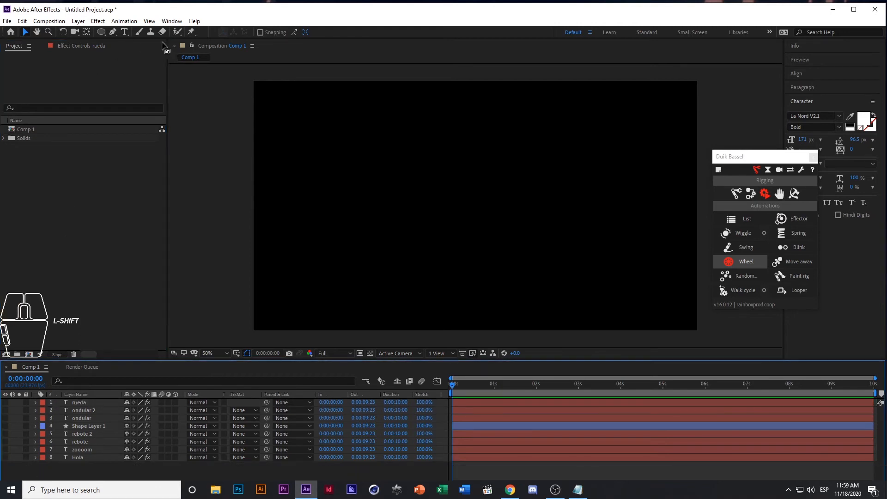
Create a text layer reading "parpadeo" and move it to the centre of the composition
click(126, 32)
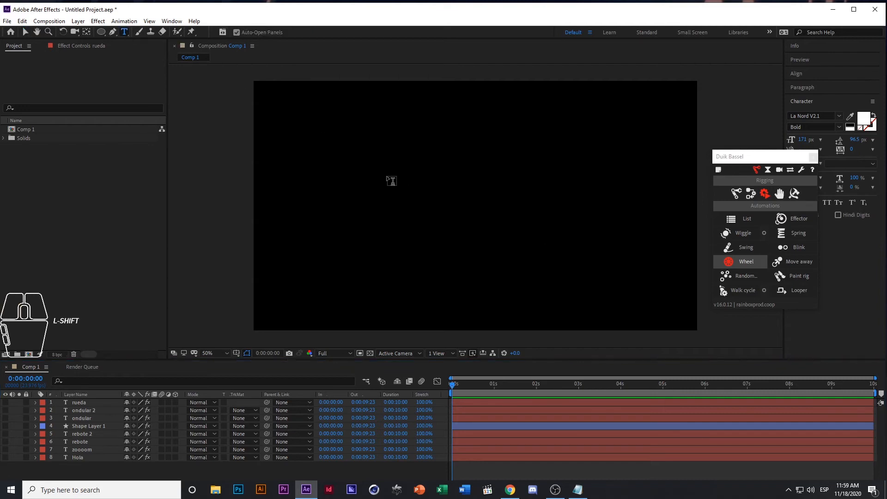
click(388, 179)
text(pa)
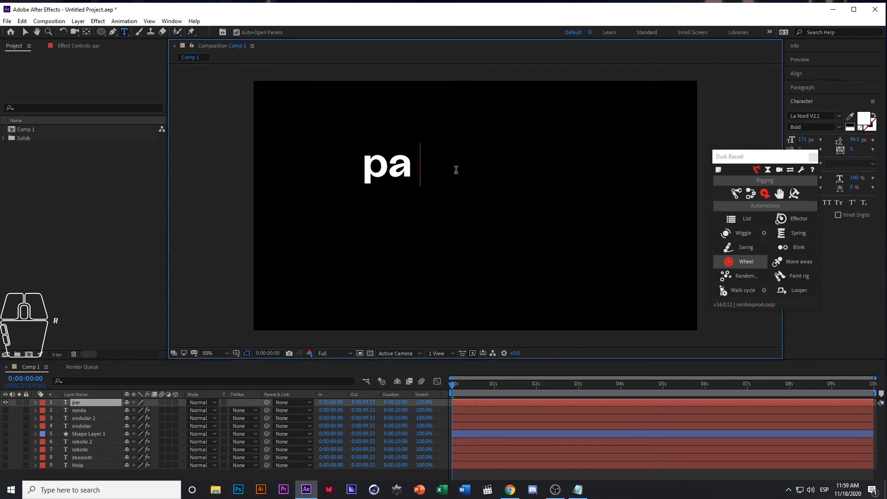
text(rpadeo)
key(ctrl+Return)
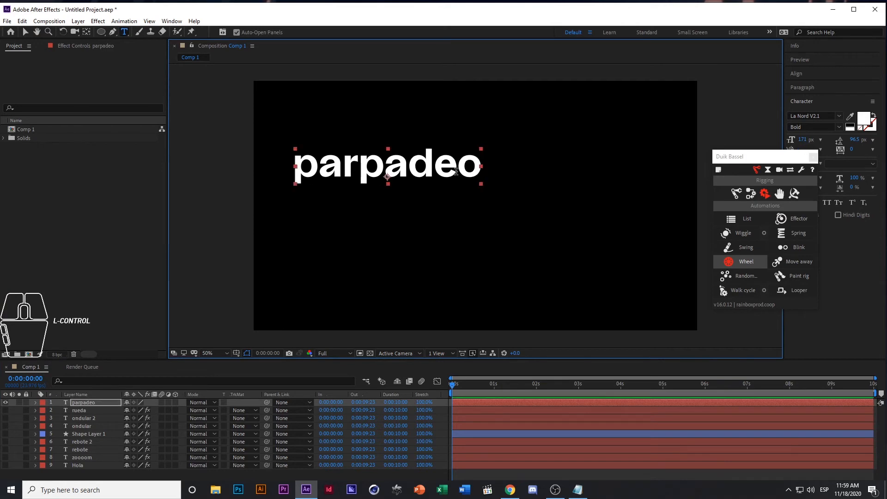
click(26, 31)
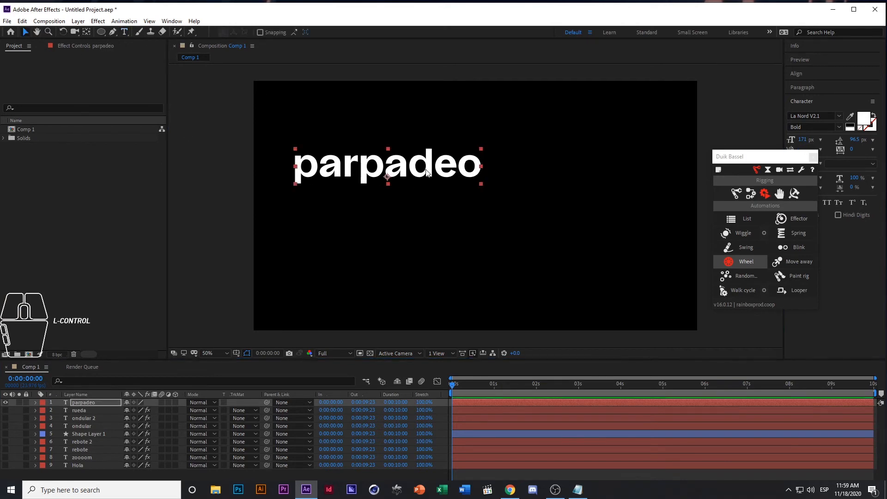
drag(421, 170, 510, 204)
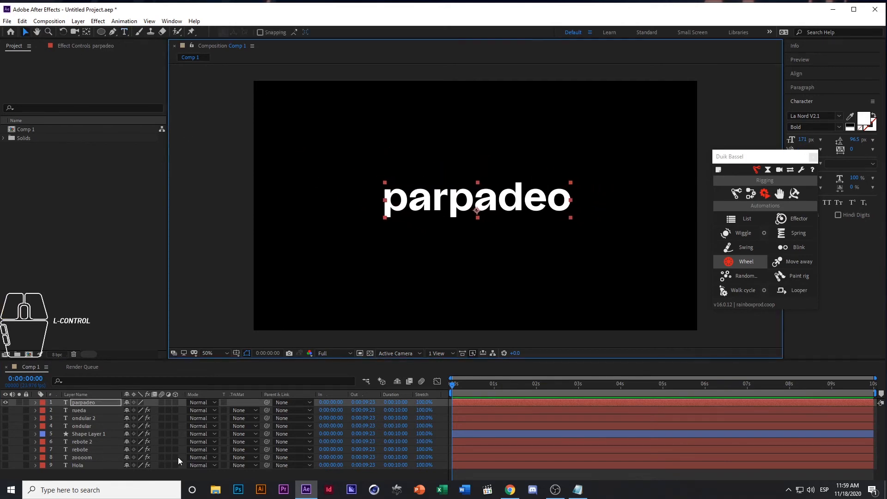
Apply Duik's Blink automation to the "parpadeo" layer's Opacity property
click(89, 403)
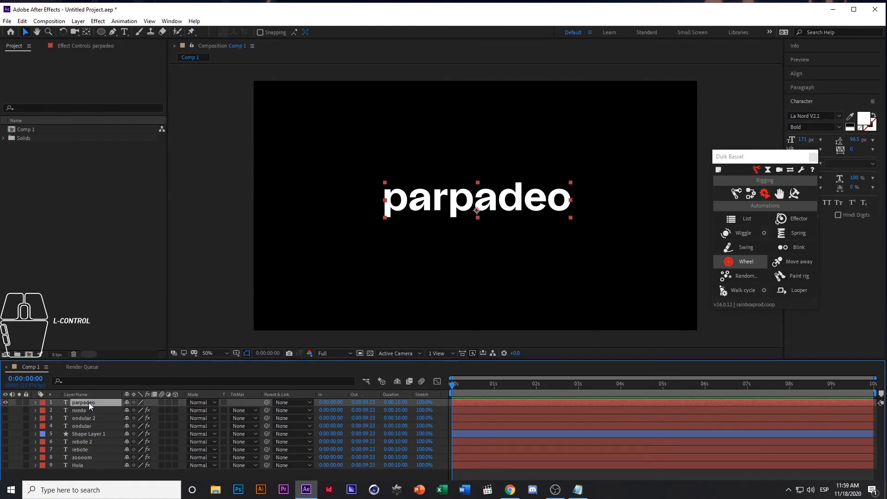
key(t)
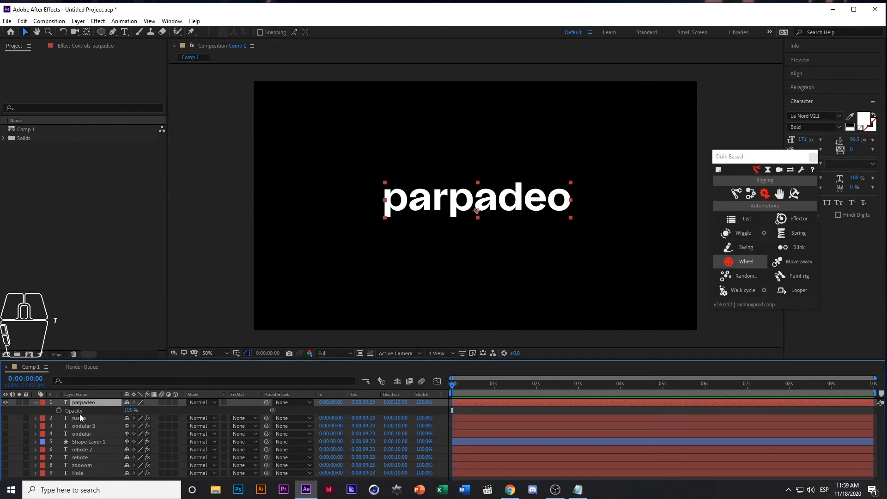
click(79, 412)
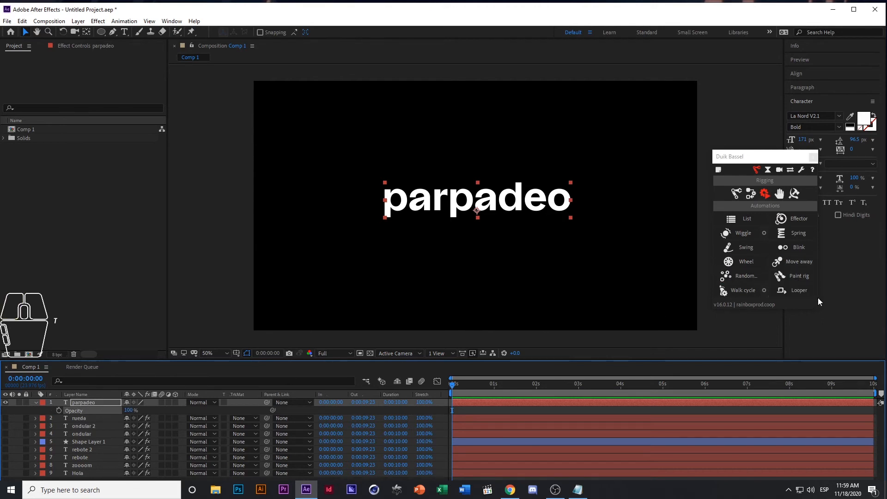
click(801, 248)
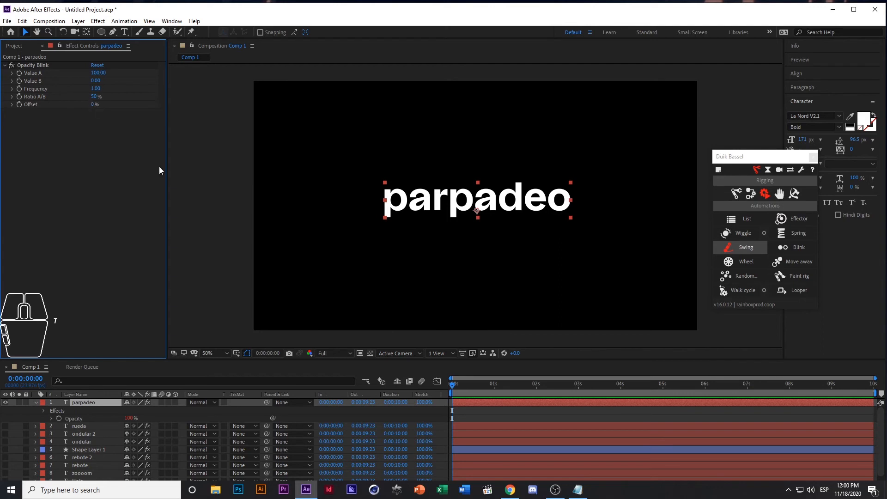
Preview the "parpadeo" layer's blink at its default frequency and return to the start of the composition
click(467, 265)
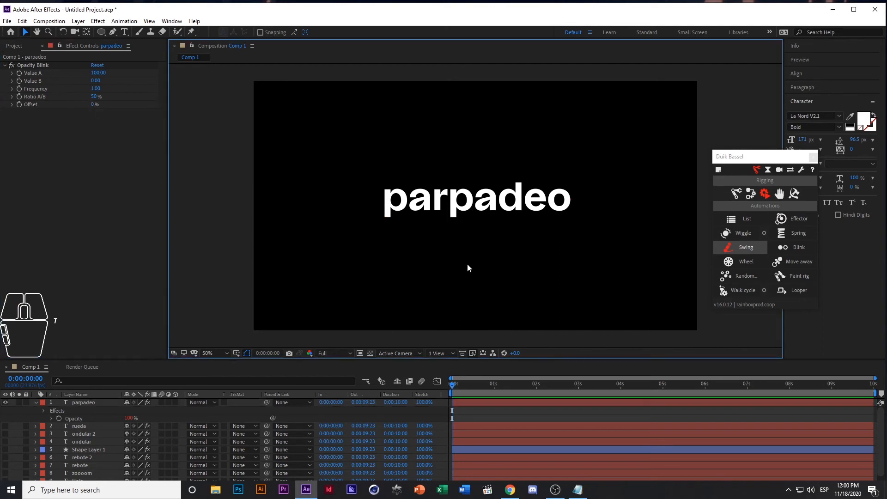
key(space)
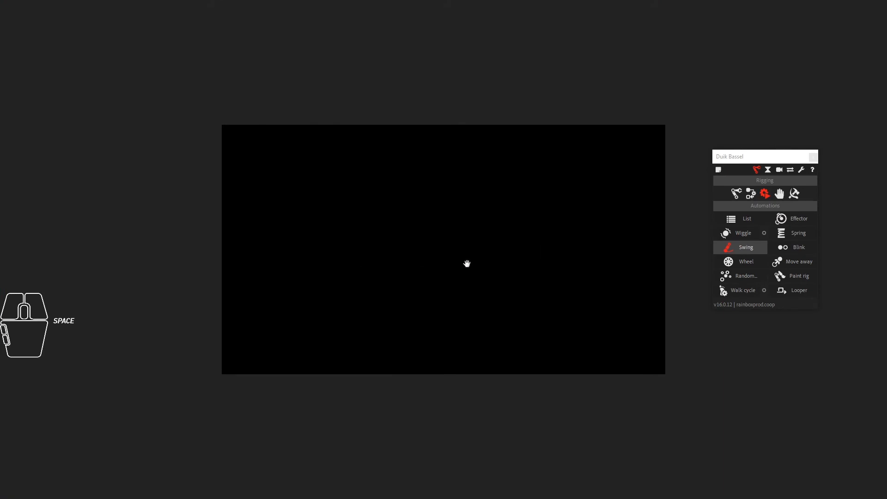
key(space)
drag(487, 386, 435, 385)
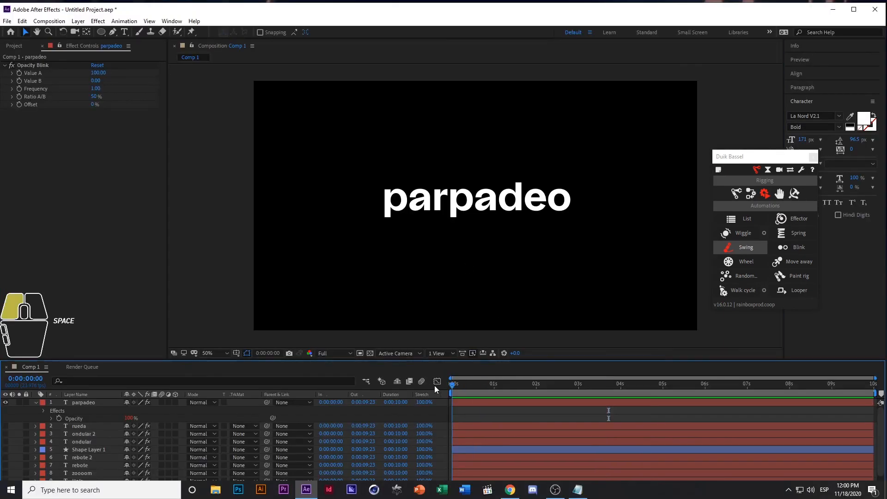
Set the "parpadeo" layer's Opacity Blink frequency to 24, preview the blinking from the start and rewind to the first frame
click(95, 88)
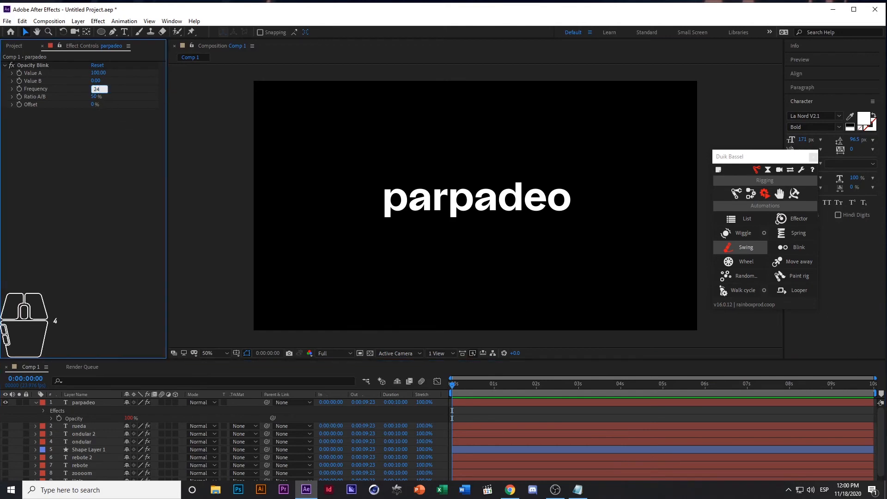
key(Return)
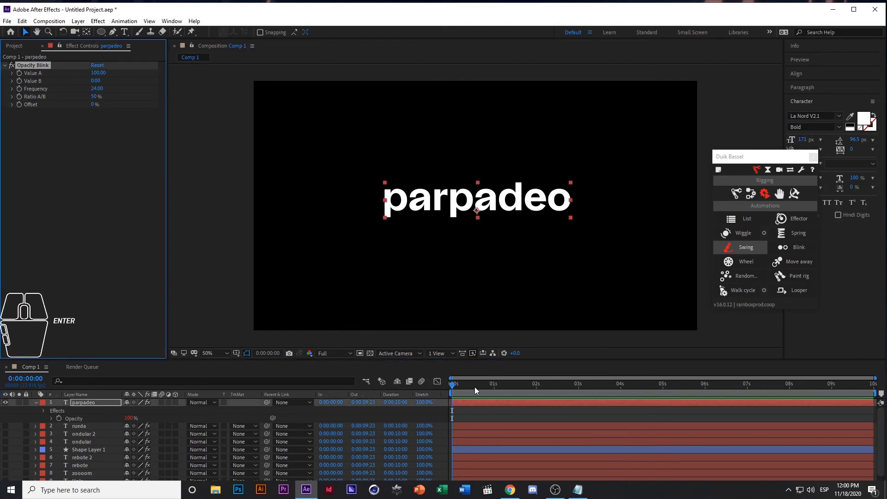
click(481, 283)
key(space)
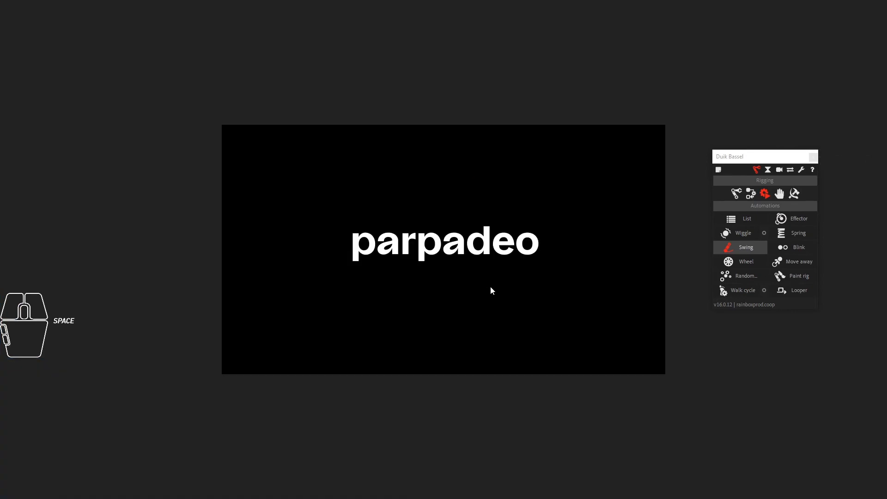
key(space)
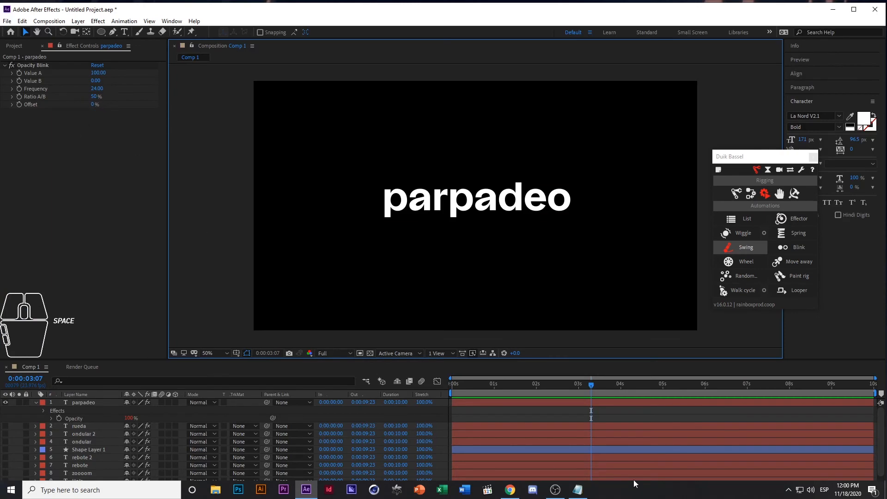
drag(557, 384, 433, 381)
key(space)
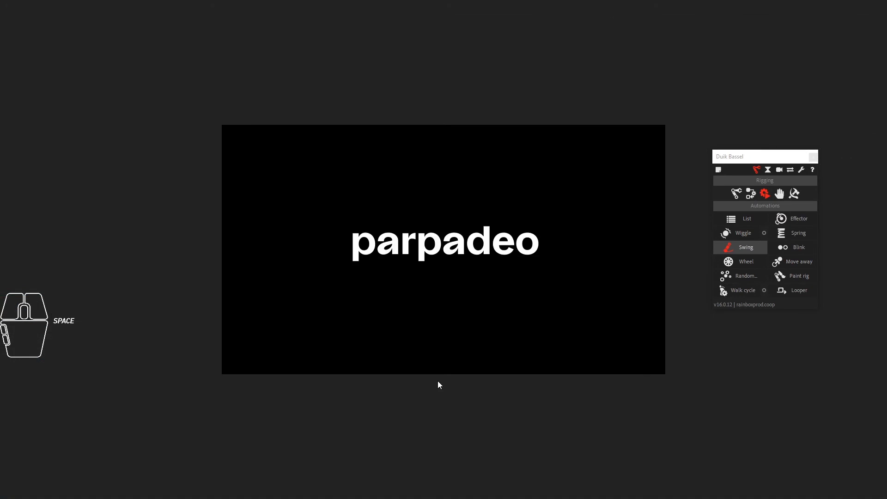
key(space)
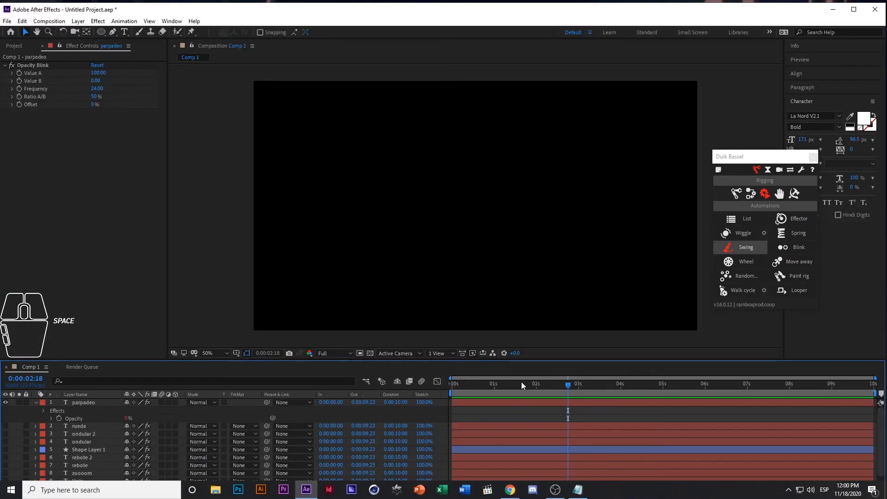
drag(521, 385, 287, 324)
Raise the Opacity Blink frequency to 350 and preview the blinking from the first frame
drag(100, 91, 252, 93)
click(455, 385)
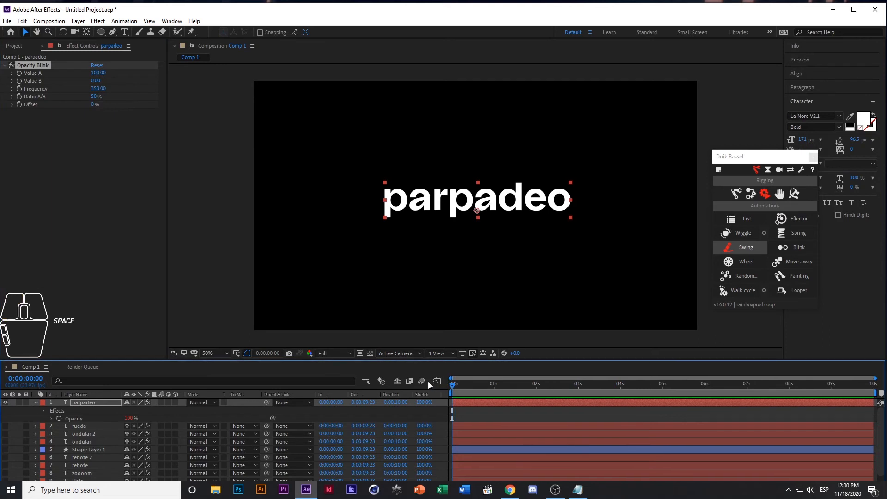
key(space)
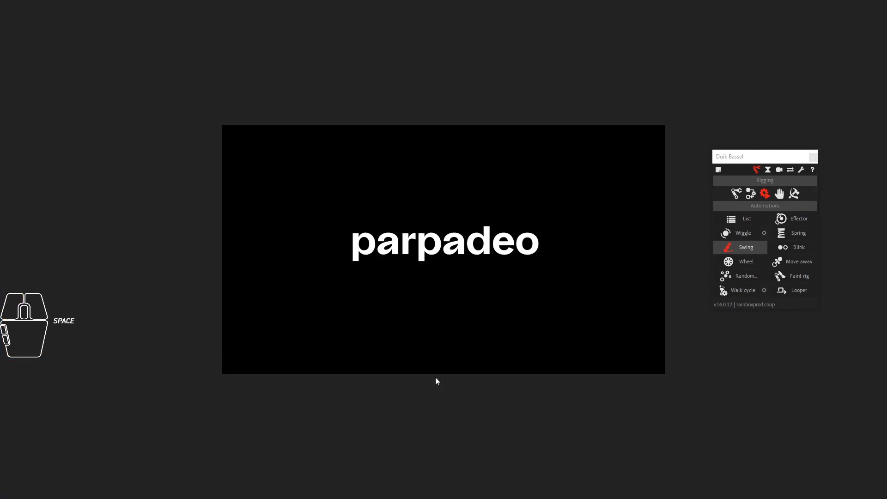
key(space)
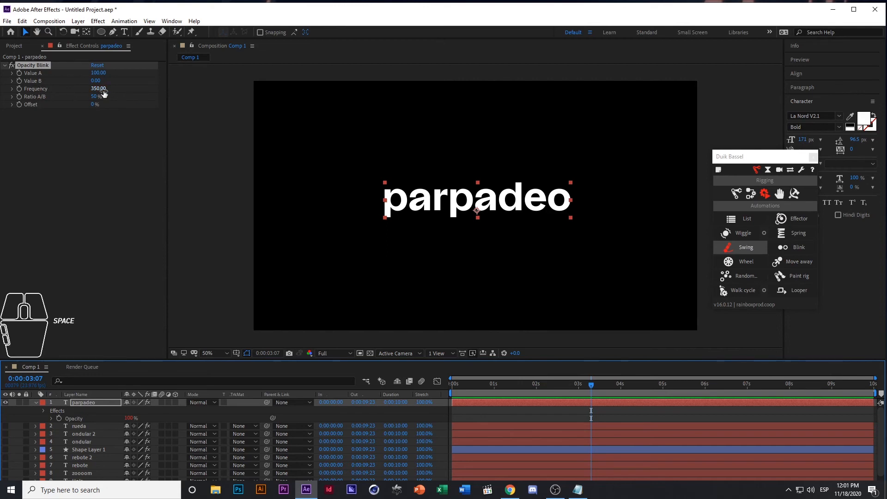
Collapse the "parpadeo" layer's properties and hide the layer
click(87, 401)
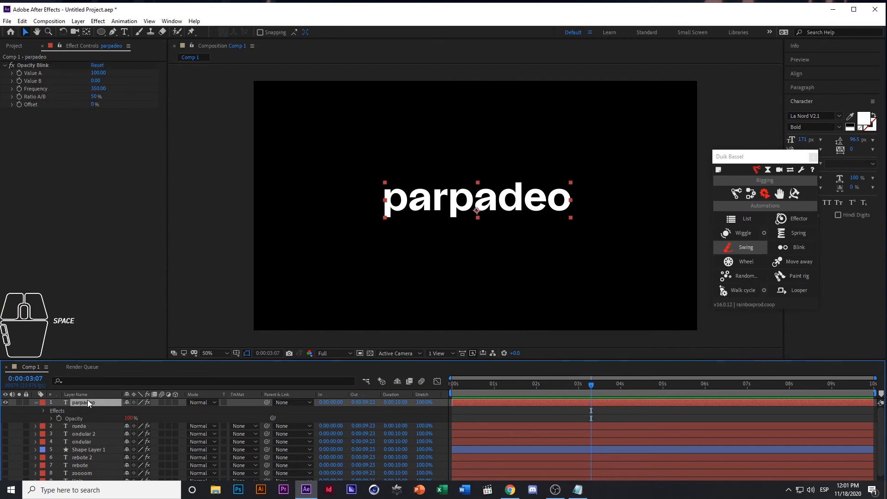
click(35, 403)
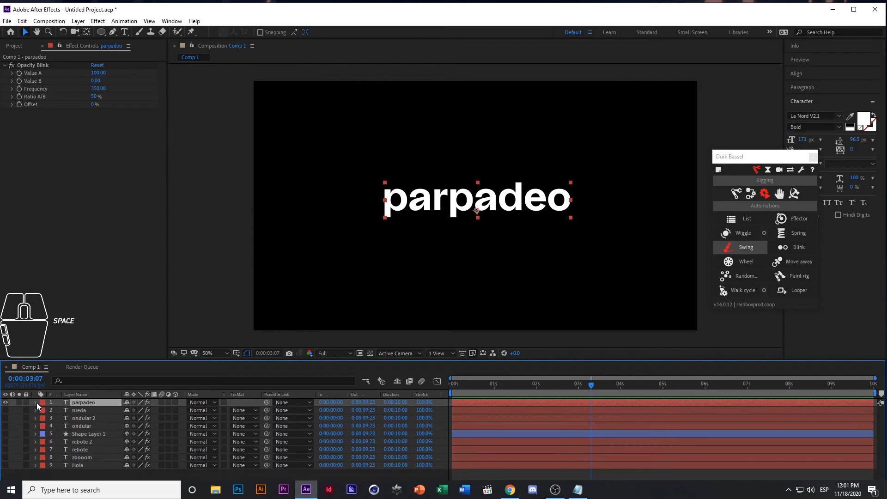
click(6, 402)
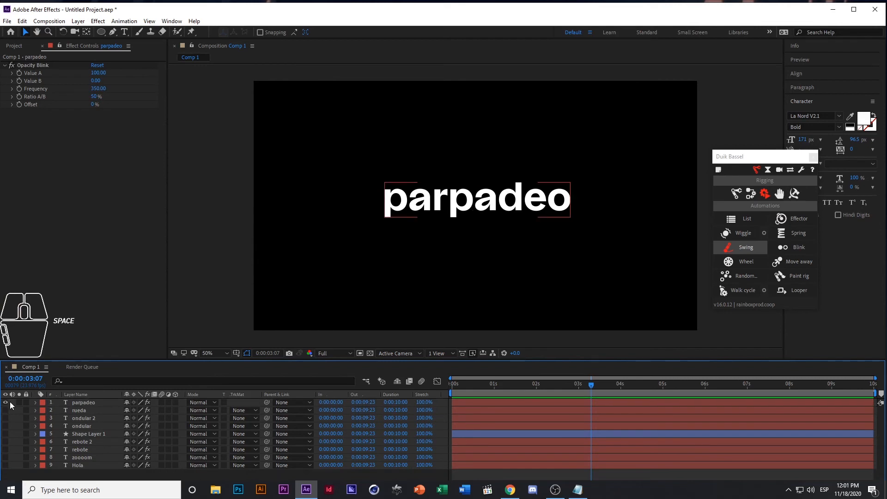
Create a text layer reading "posición" and move it near the centre of the composition
click(125, 31)
click(390, 151)
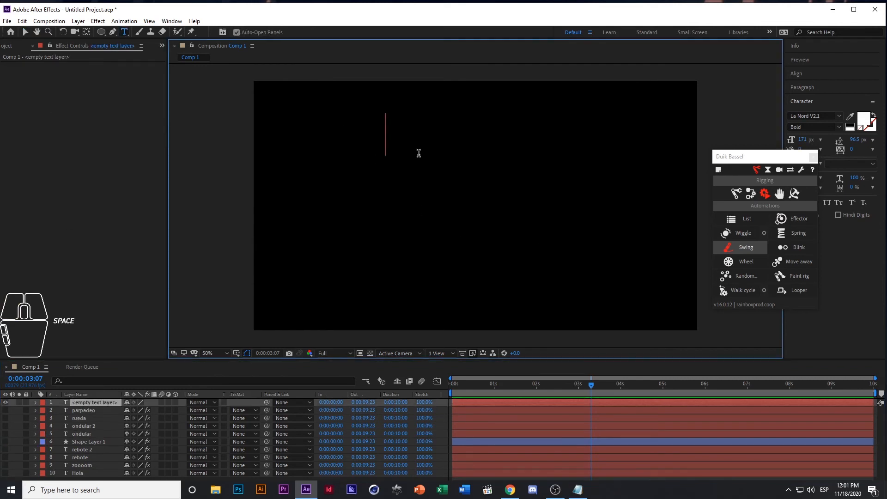
text(posic)
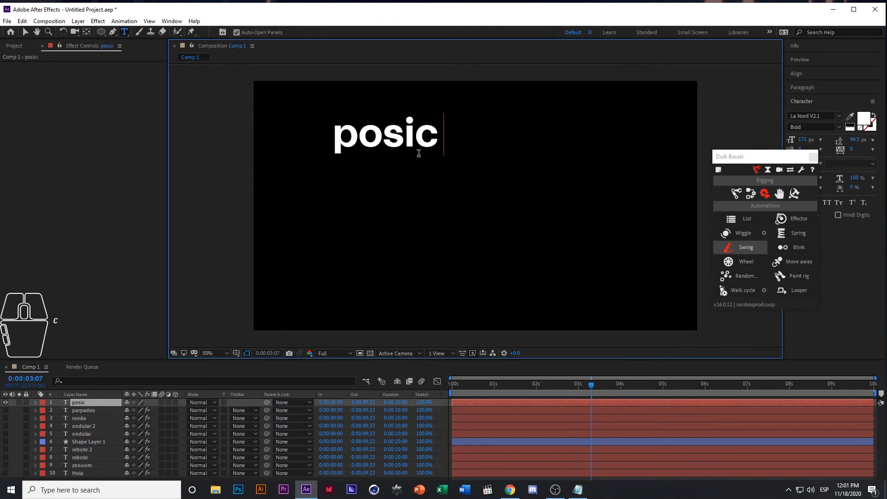
text(ión)
key(ctrl+Return)
key(v)
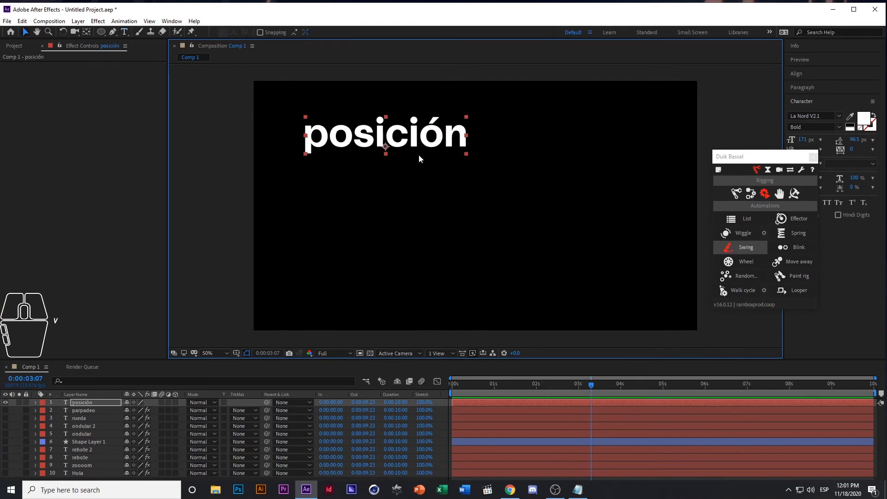
drag(418, 154, 526, 208)
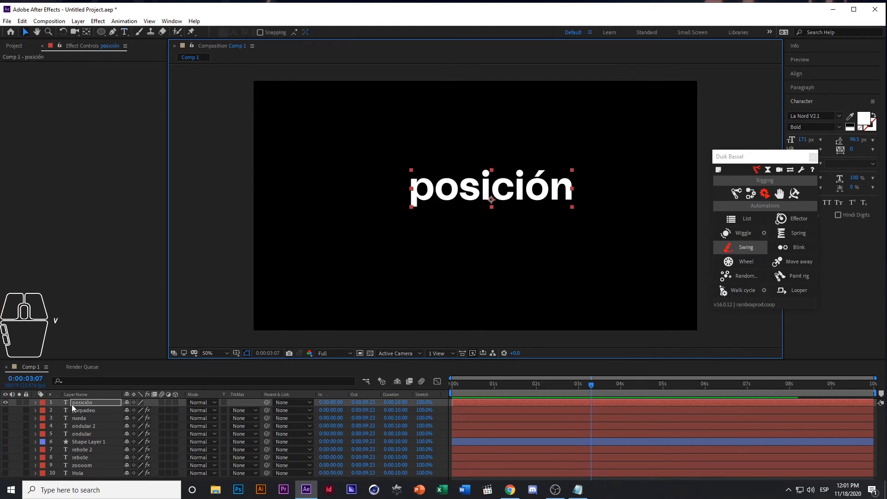
Reveal individual transform properties of the "posición" layer, ending with Position, Rotation and Scale shown together
click(35, 403)
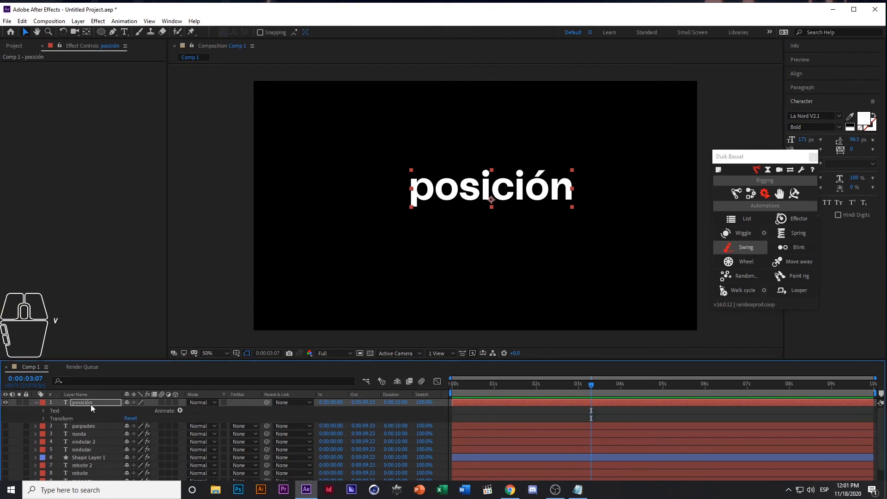
key(p)
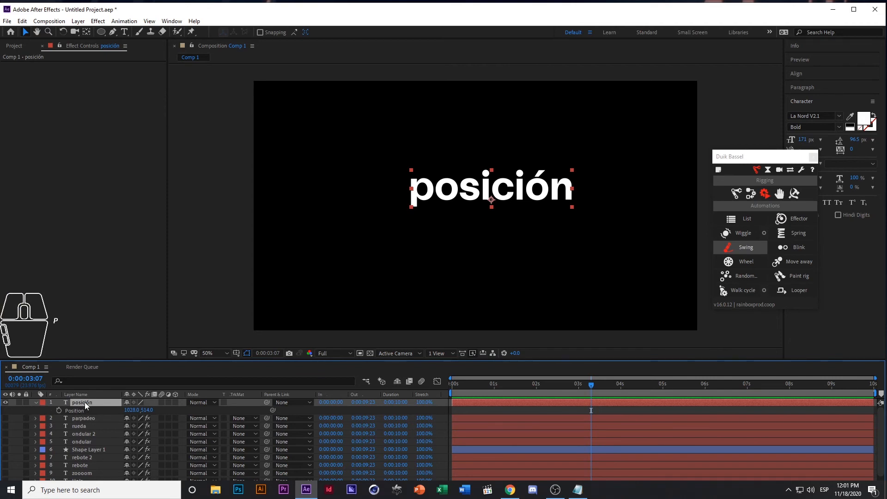
key(r)
key(t)
key(p)
key(shift+r)
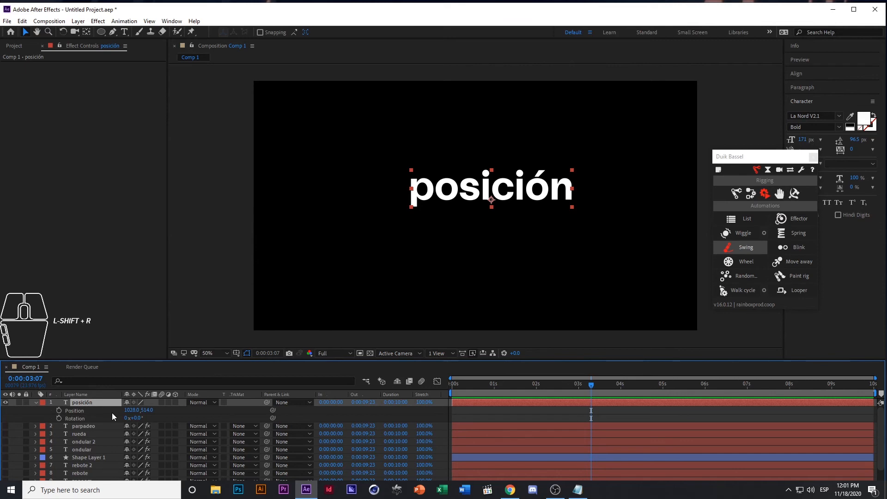
key(shift+s)
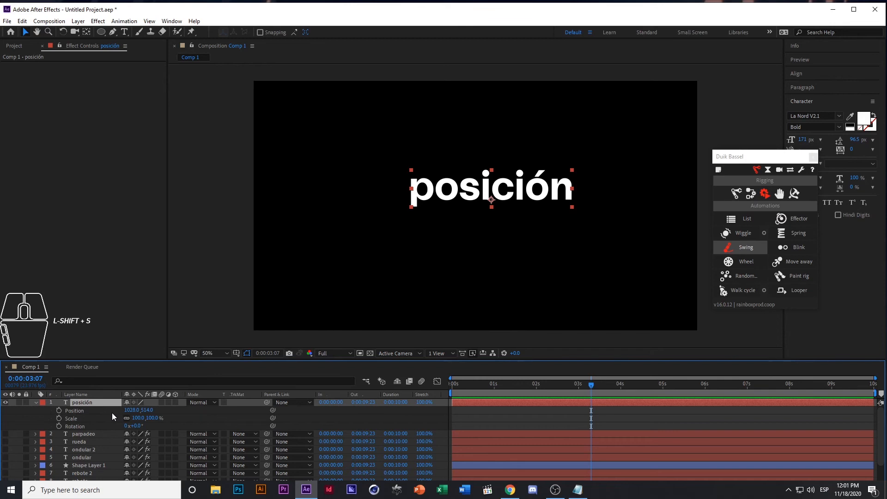
Show only the "posición" layer's Opacity, and add Scale, Position and Rotation to the displayed properties
key(p)
key(s)
key(p)
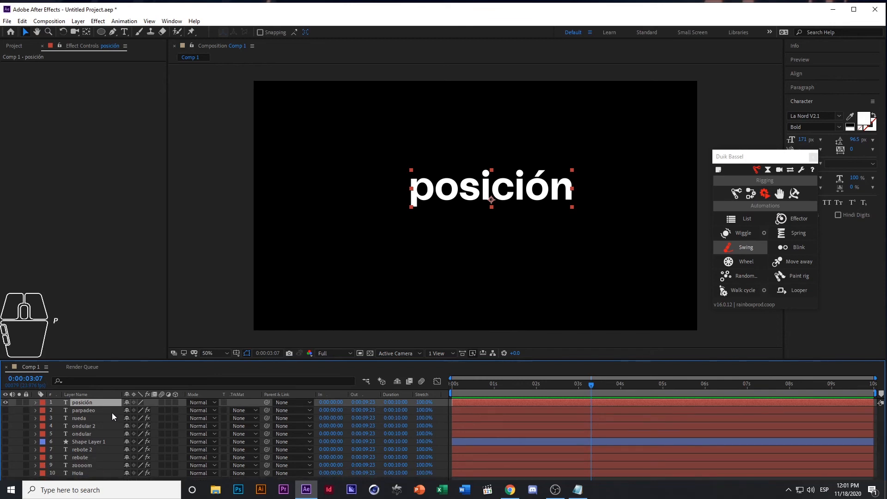
key(t)
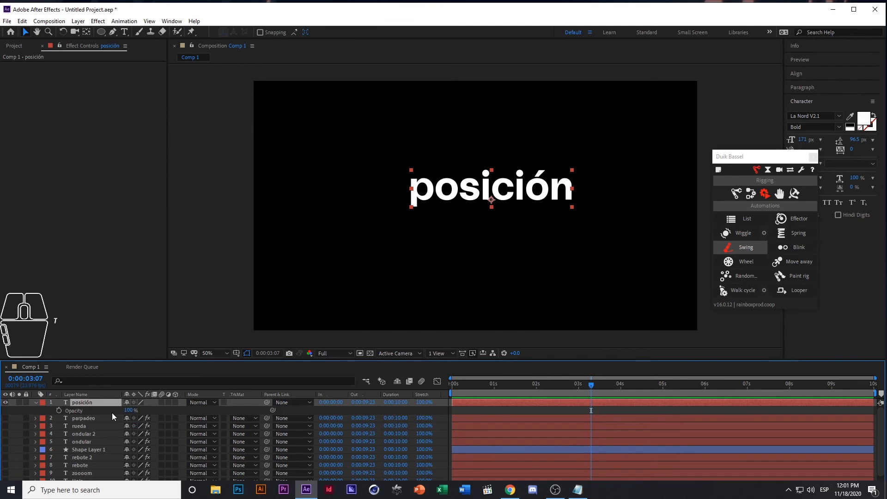
key(shift)
key(shift+s)
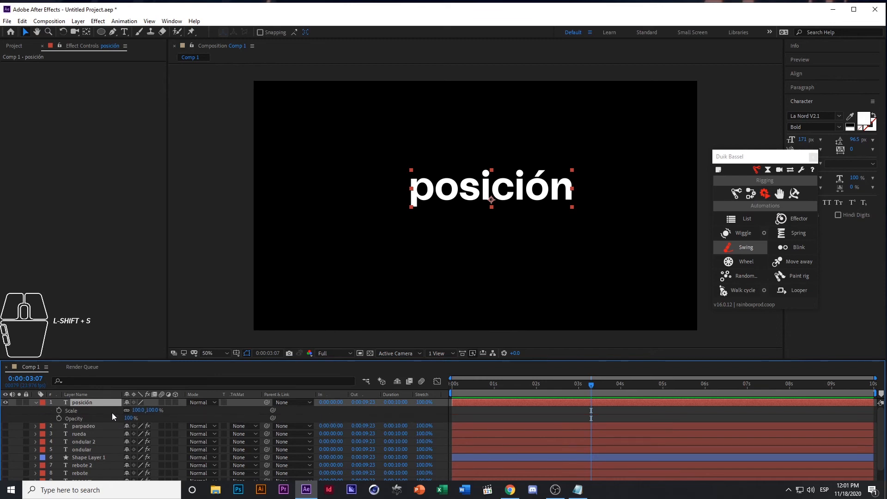
key(shift+p)
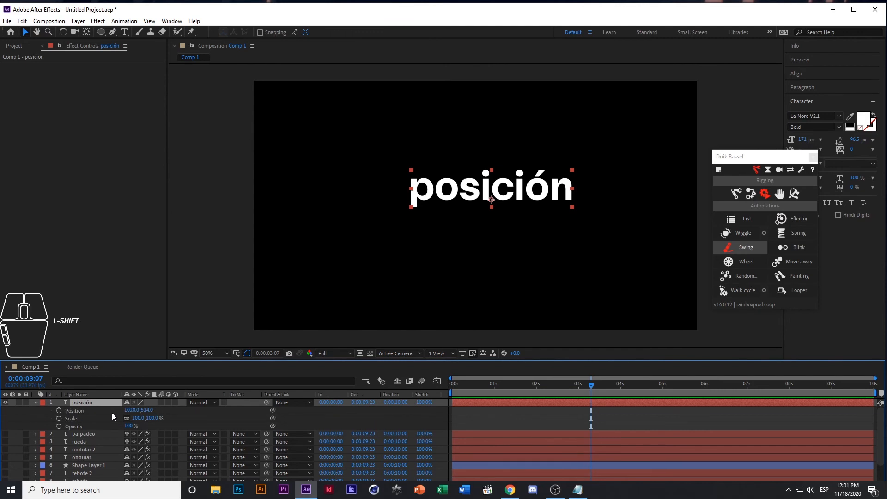
key(shift+r)
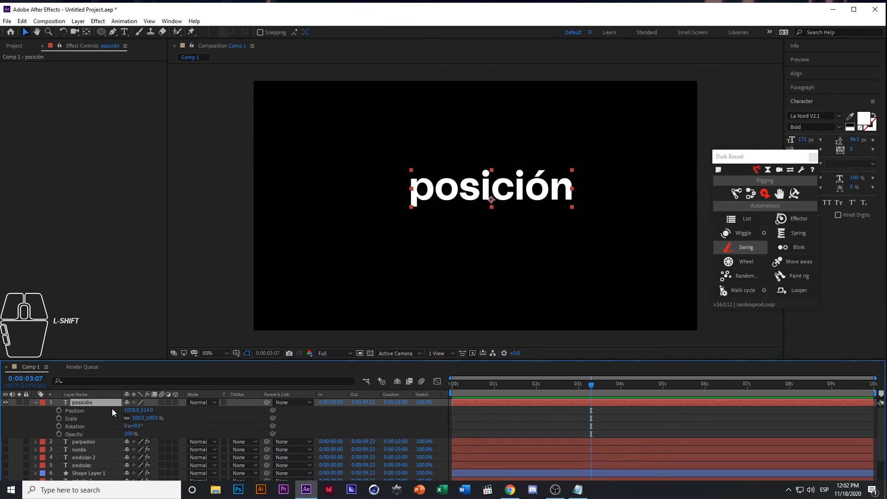
Show only the "posición" layer's Position property and separate its dimensions into X and Y
click(30, 413)
click(90, 402)
click(24, 419)
click(72, 419)
click(79, 396)
key(p)
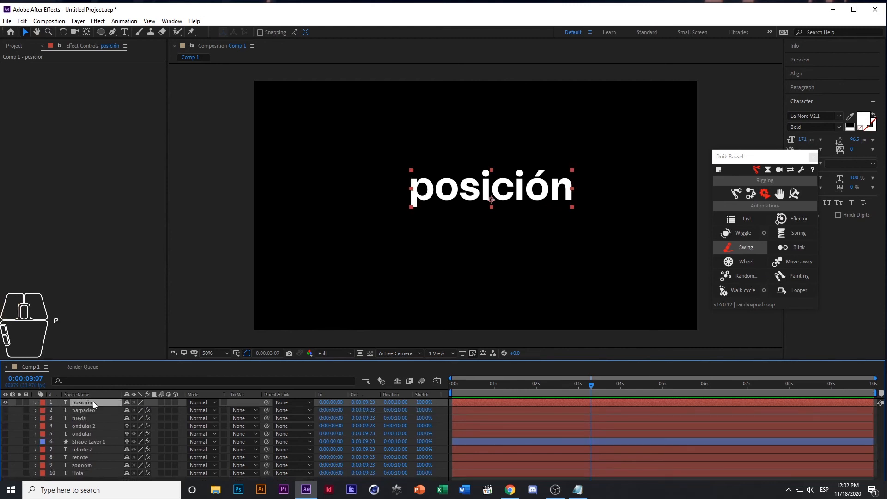
key(p)
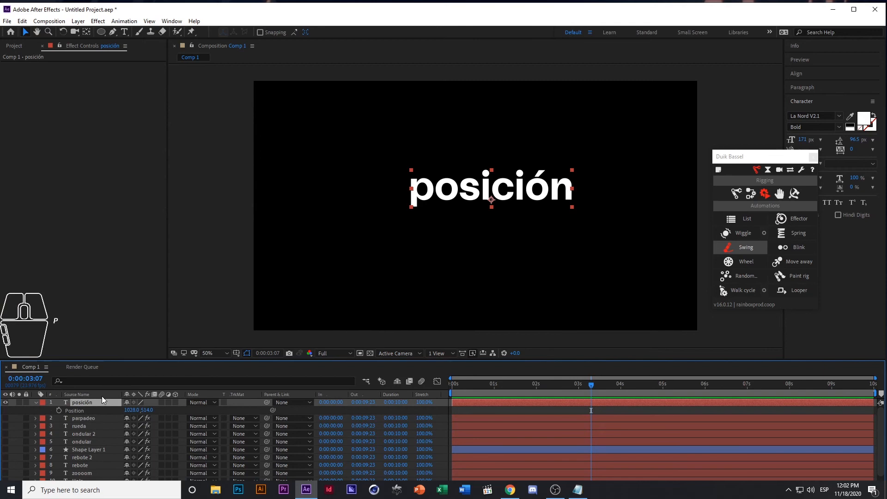
right_click(73, 412)
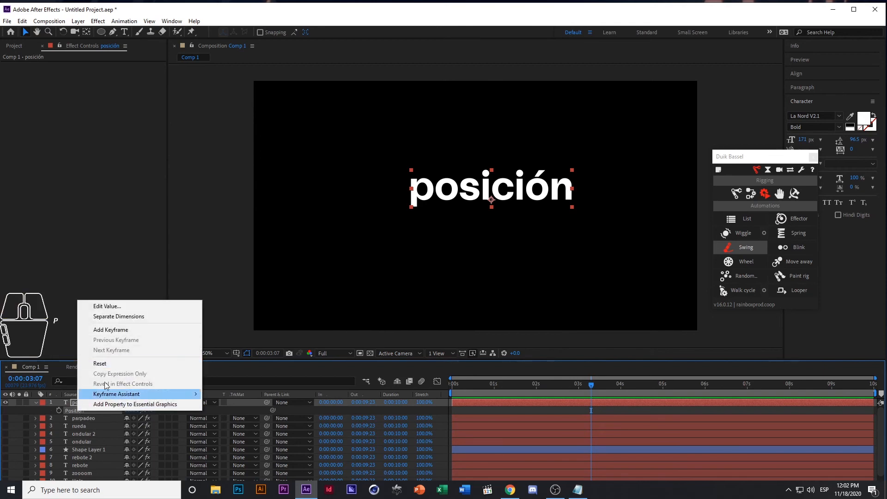
click(137, 316)
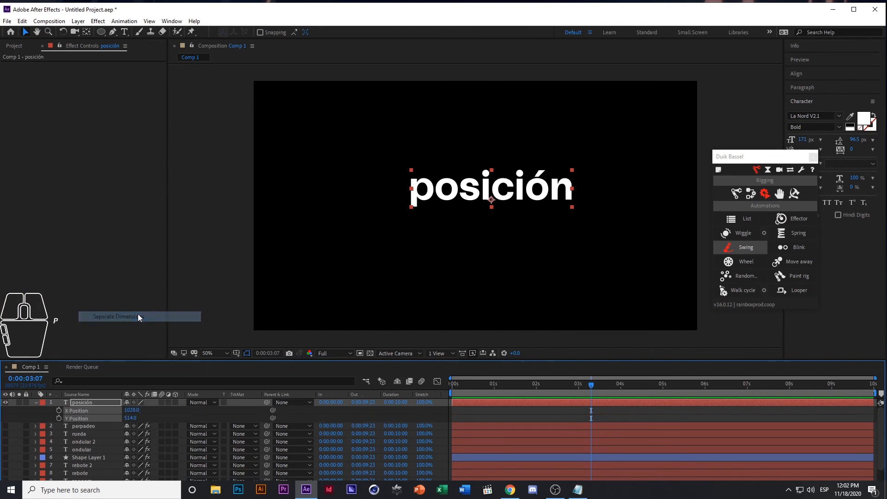
Apply Duik's Blink automation to the "posición" layer's X Position only and return to the first frame
click(46, 413)
click(91, 409)
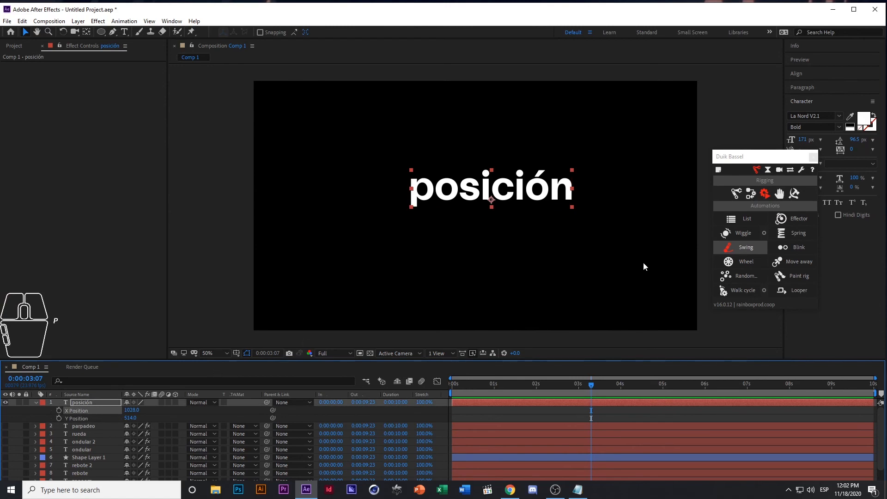
click(796, 250)
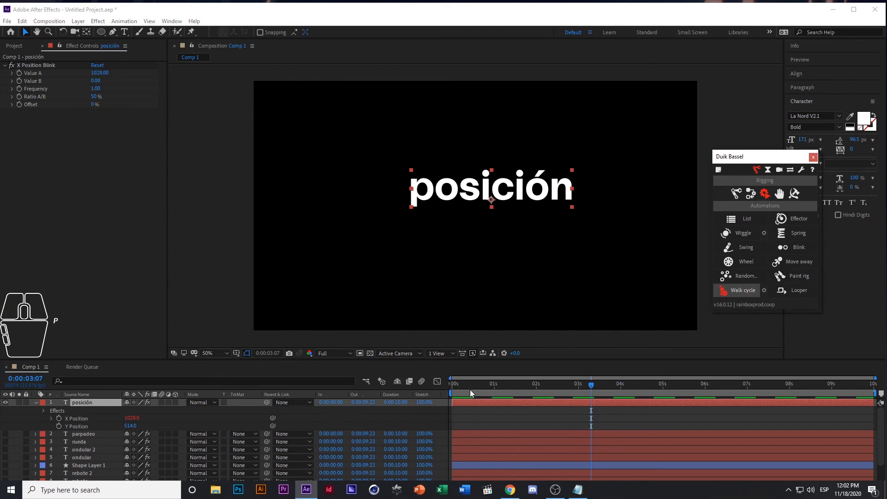
drag(470, 390, 377, 375)
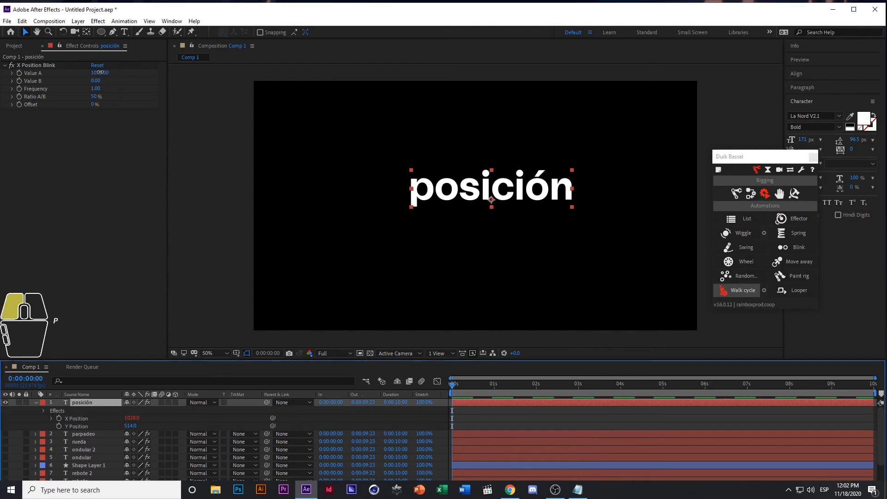
Set the X Position Blink's Value A to 635 and Value B to 1402 on the "posición" layer
drag(96, 74, 2, 79)
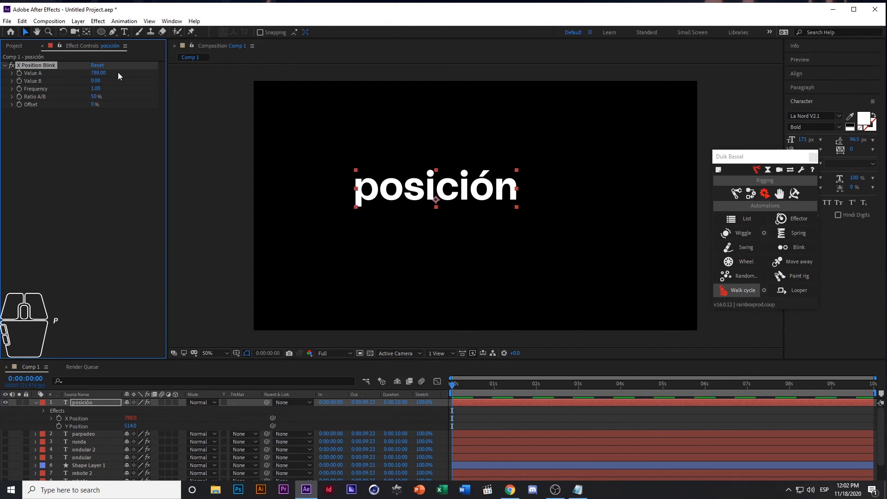
drag(98, 73, 21, 77)
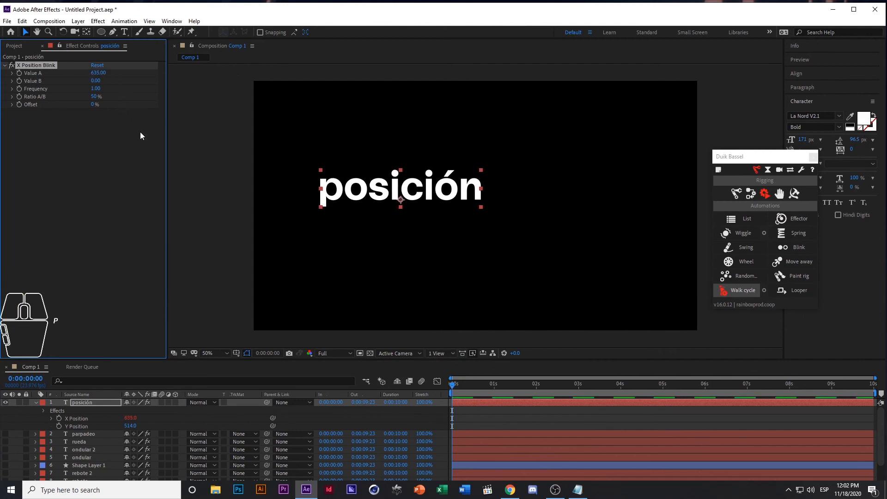
drag(97, 82, 187, 83)
mouse_move(478, 384)
mouse_down()
mouse_move(499, 386)
mouse_move(479, 384)
mouse_up()
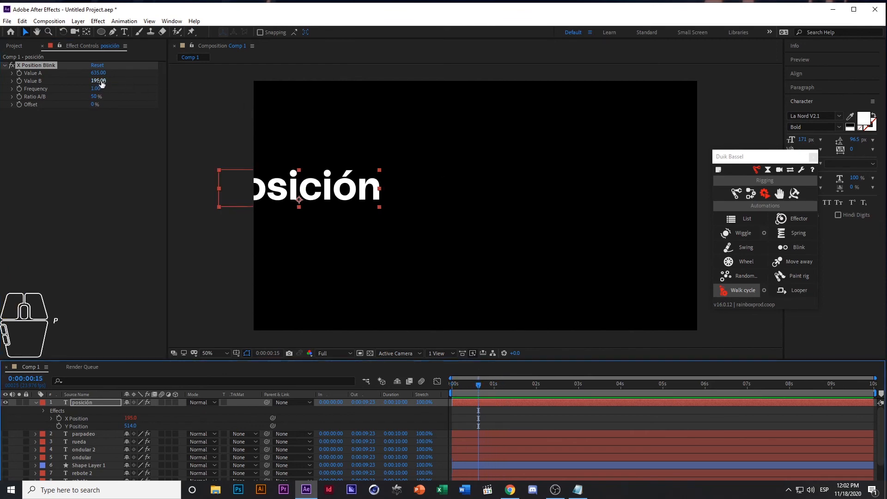
drag(99, 81, 675, 97)
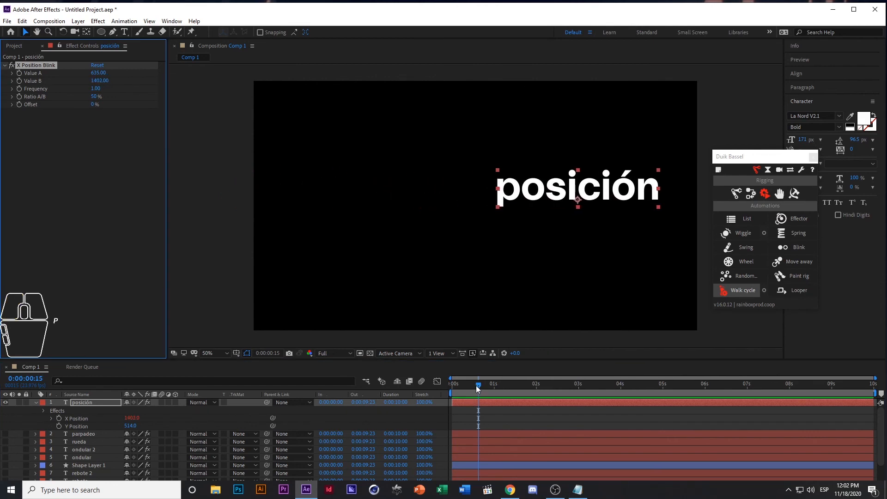
Return to the first frame, set the X Position Blink's Frequency to 857, and scrub the start of the timeline
drag(477, 389, 451, 387)
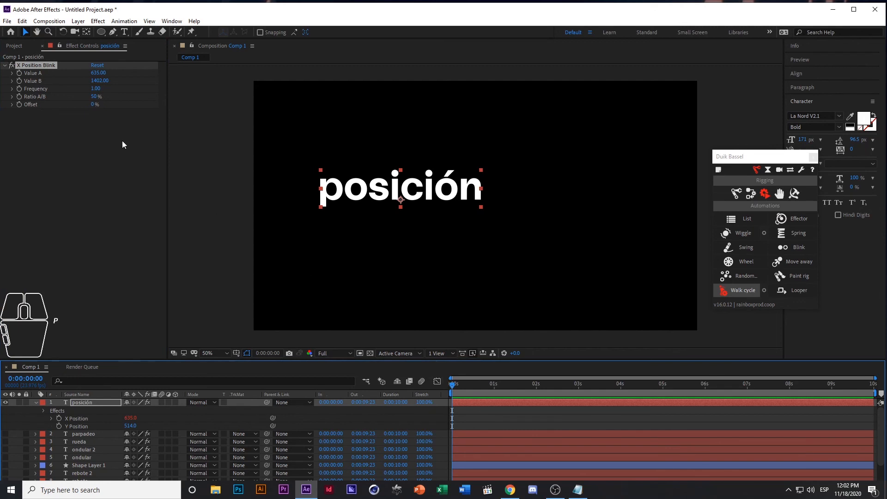
drag(97, 89, 494, 97)
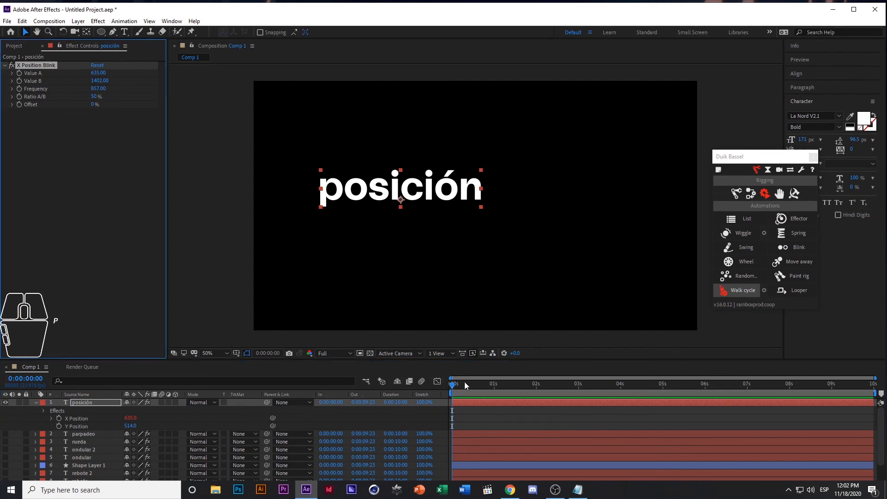
drag(455, 384, 433, 389)
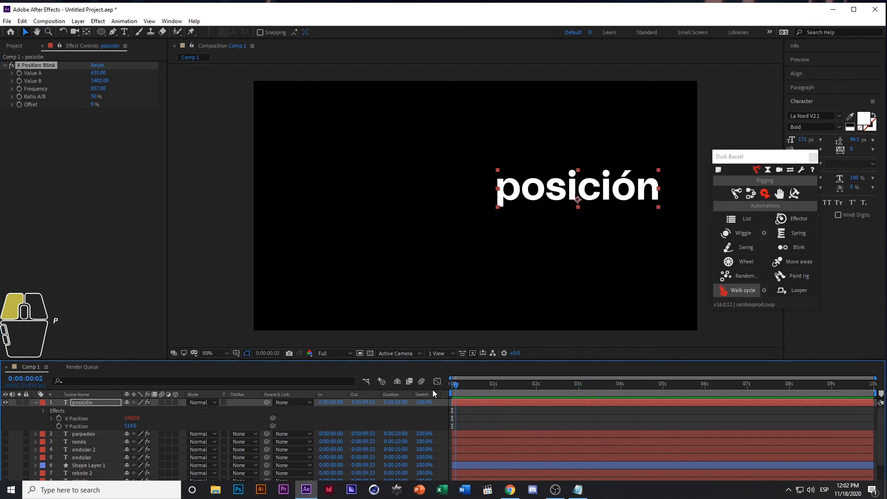
Collapse the "posición" layer's properties, hide the layer and deselect it
click(36, 402)
click(9, 403)
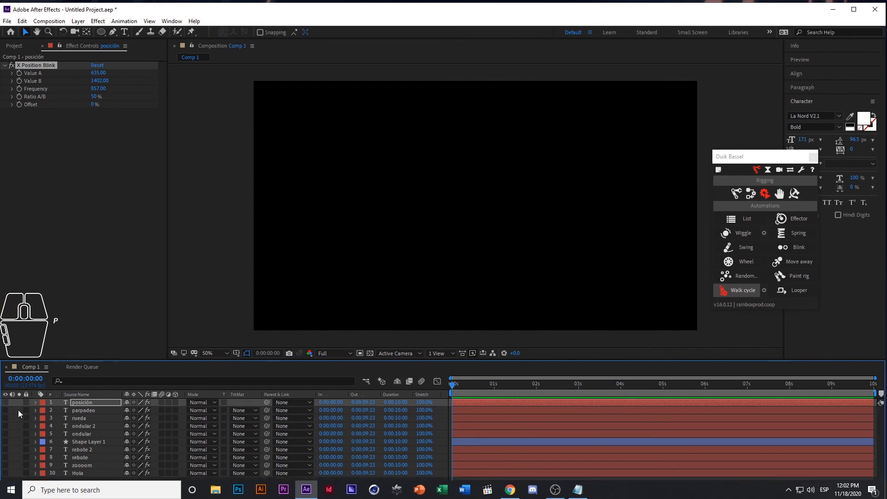
click(18, 411)
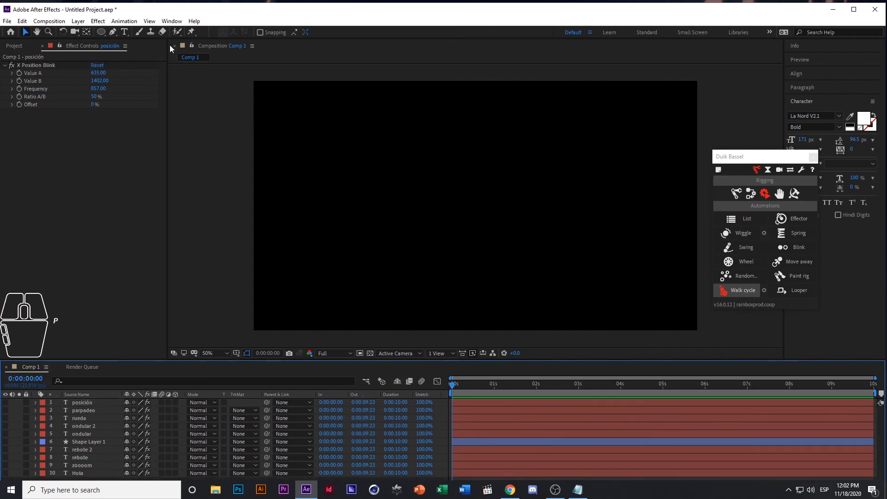
Create a white solid layer at the composition's size, 1920 by 1080 px
right_click(15, 406)
mouse_move(68, 301)
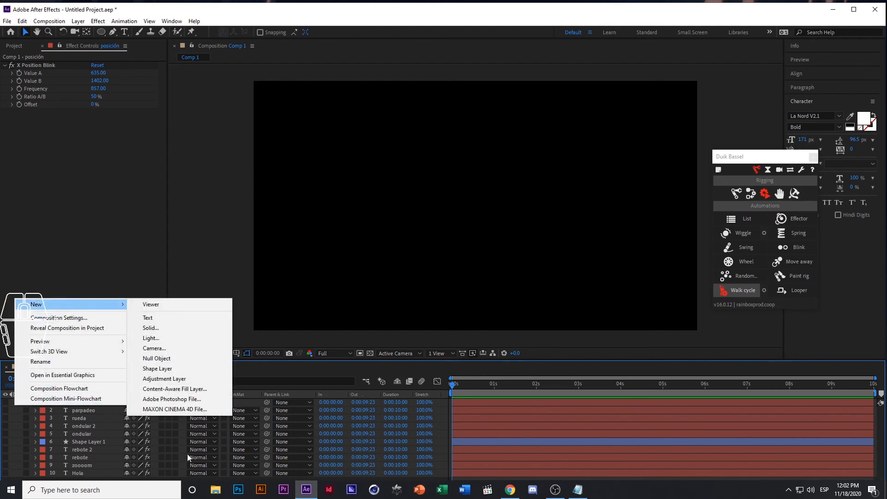
click(175, 328)
click(353, 392)
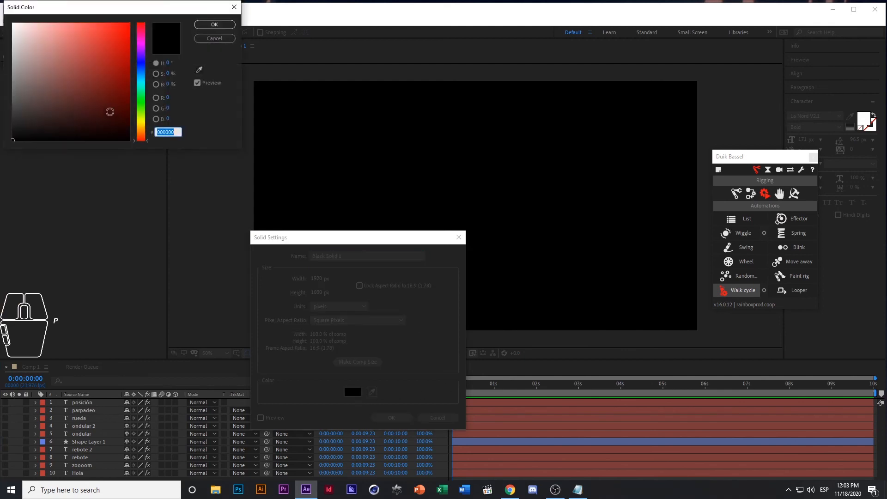
drag(70, 69, 1, 1)
click(222, 25)
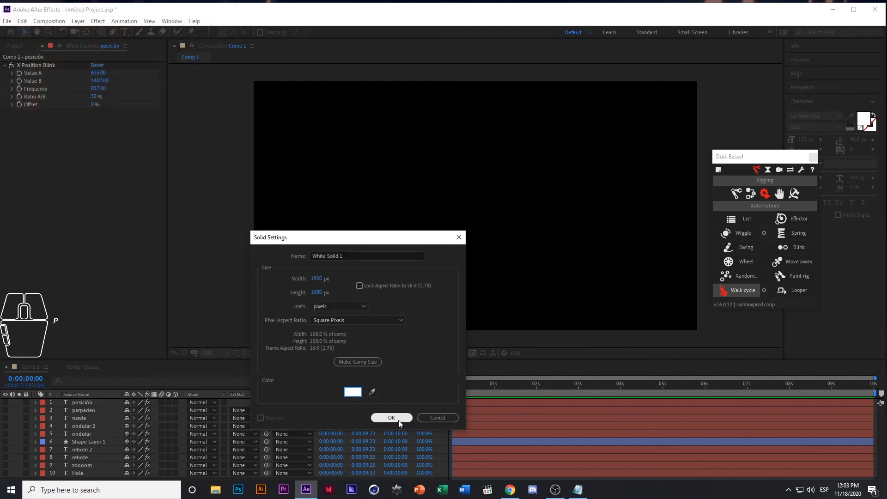
click(392, 417)
click(18, 412)
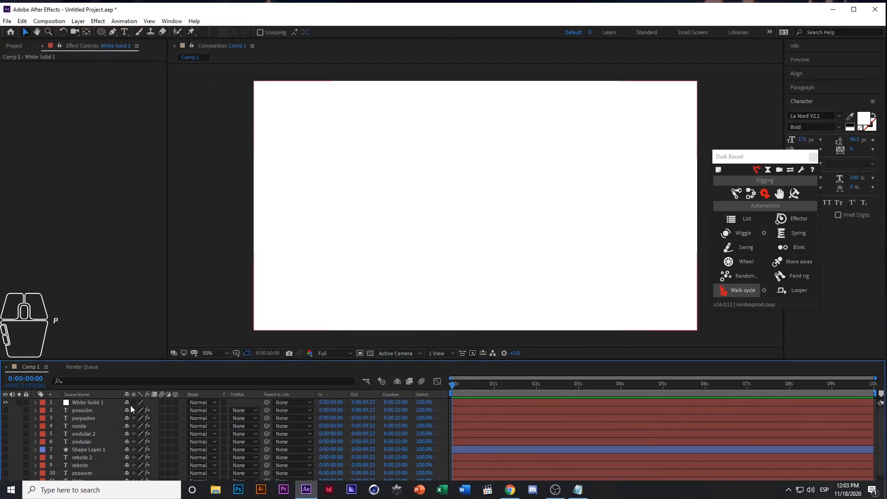
Reveal the white solid's Opacity and apply Duik's Blink automation to it
click(95, 402)
key(t)
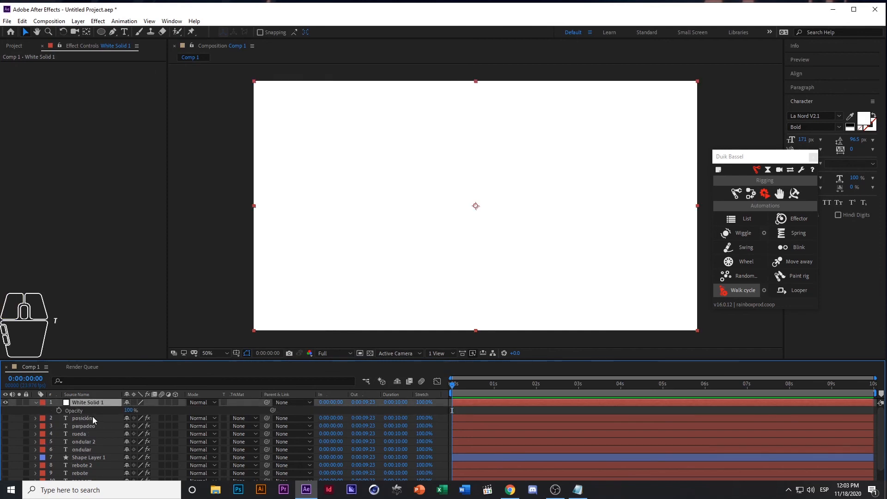
click(71, 411)
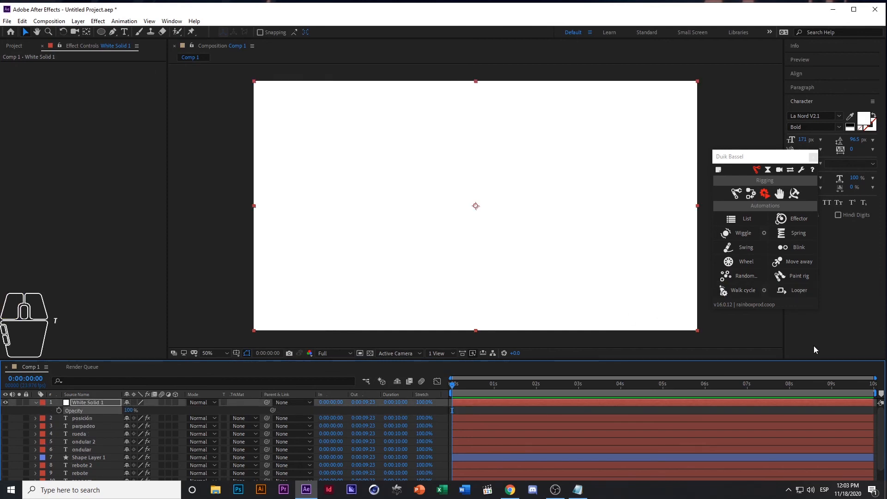
click(800, 248)
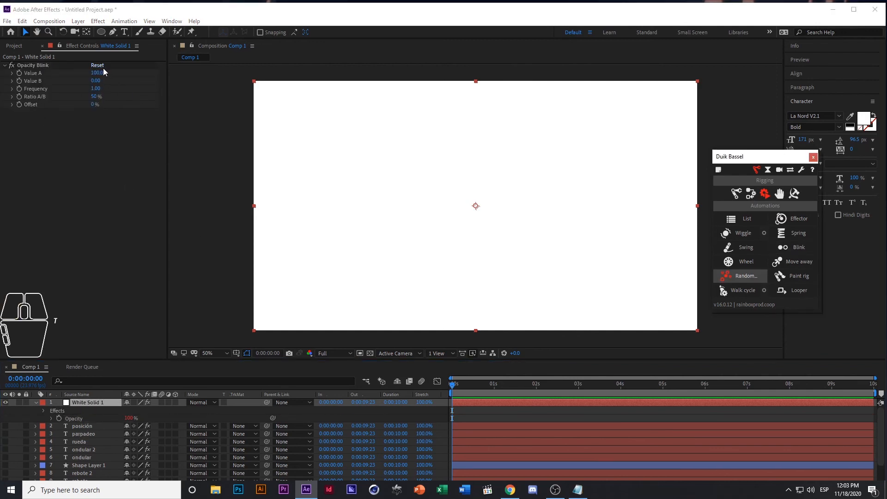
Set the white solid's Opacity Blink Frequency to 765 and scrub the timeline to preview the flicker
drag(96, 88, 220, 93)
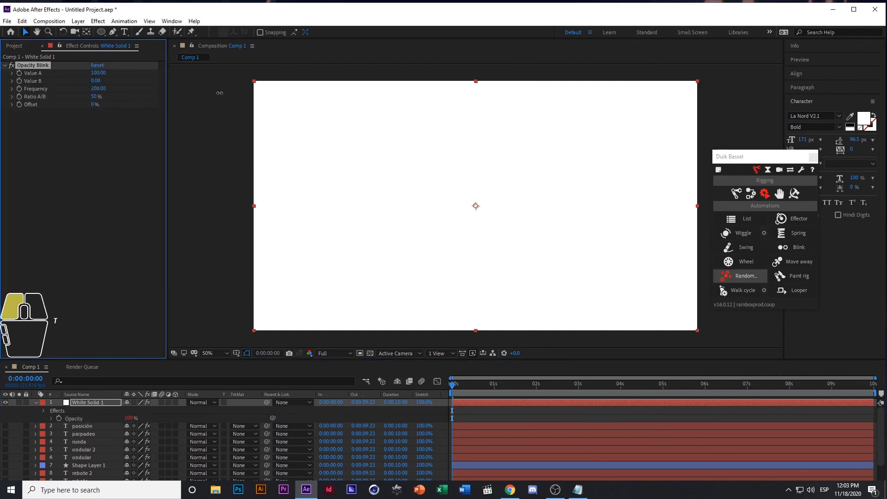
drag(454, 98, 458, 99)
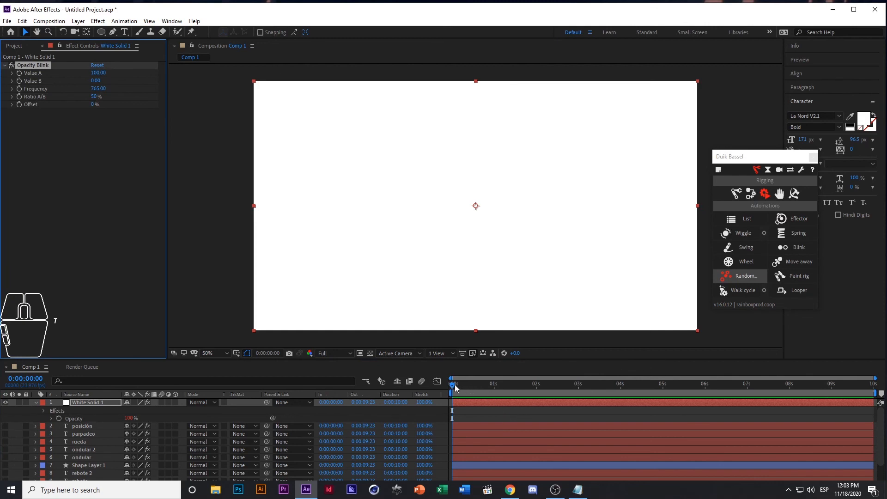
drag(455, 388, 518, 388)
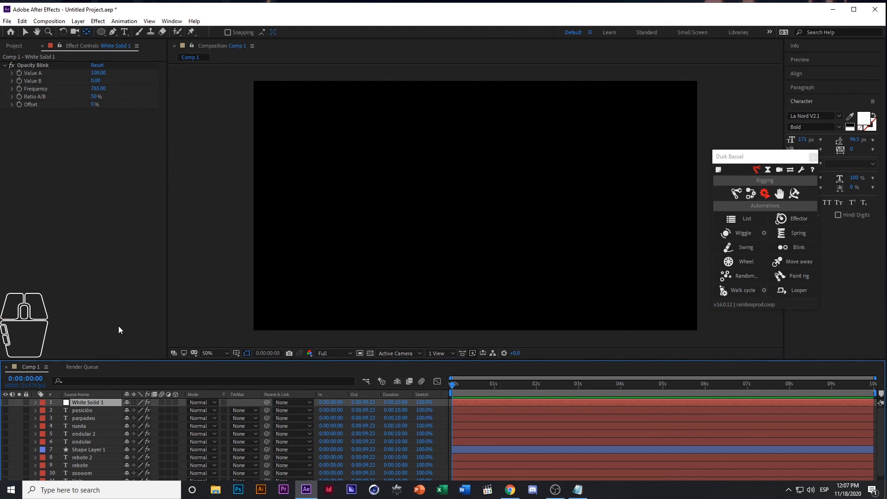
Add a text layer reading "random" in the upper-left area of the composition
click(17, 46)
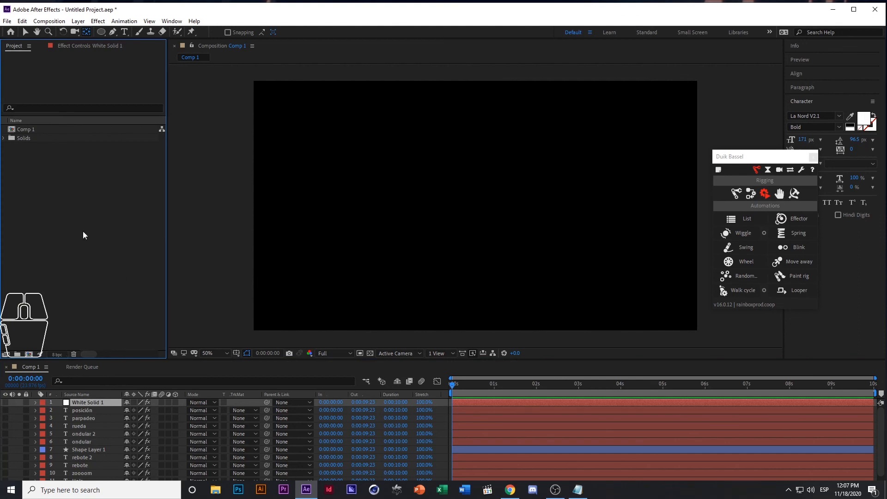
click(124, 32)
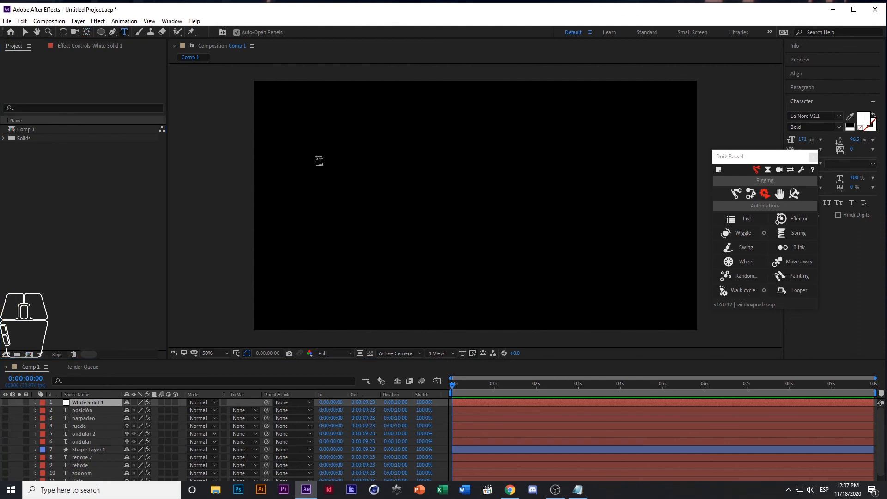
click(342, 167)
text(random)
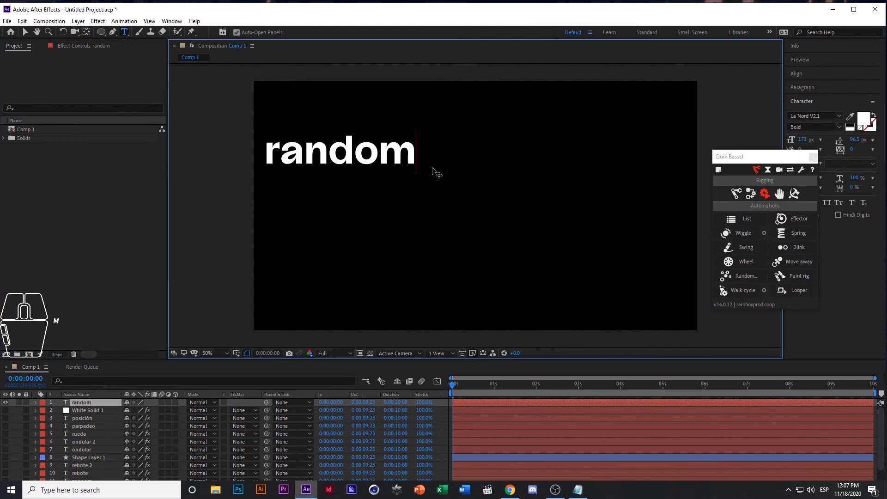
key(ctrl+Return)
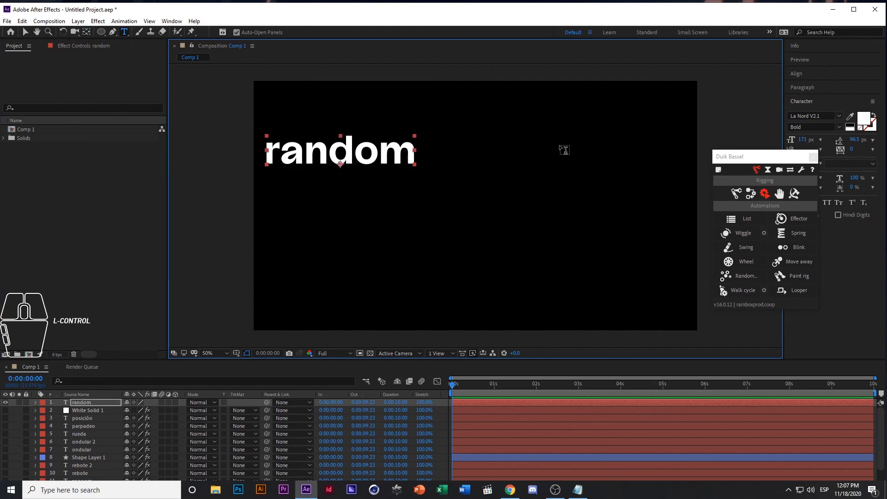
Reduce the "random" text's font size to 84 px and move the text slightly up and to the right
drag(786, 165, 734, 257)
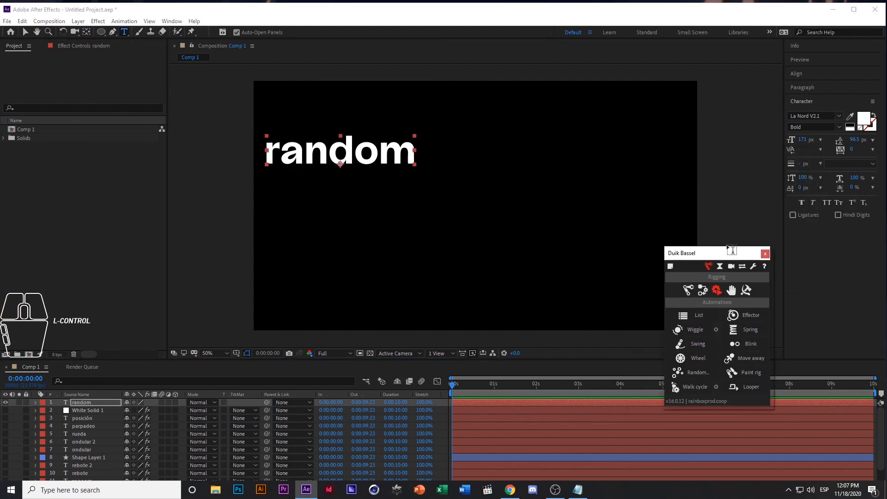
drag(802, 143, 776, 157)
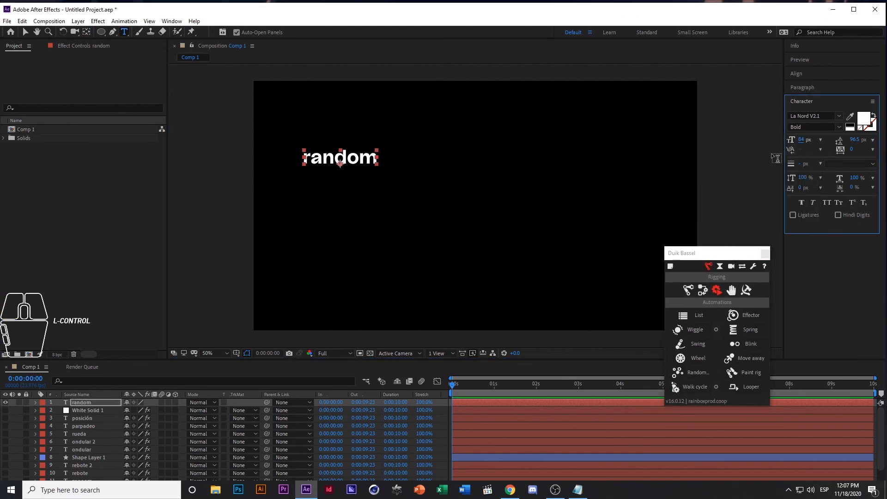
click(26, 35)
drag(340, 157, 366, 147)
Duplicate the "random" text layer seven times to get eight layers
click(95, 405)
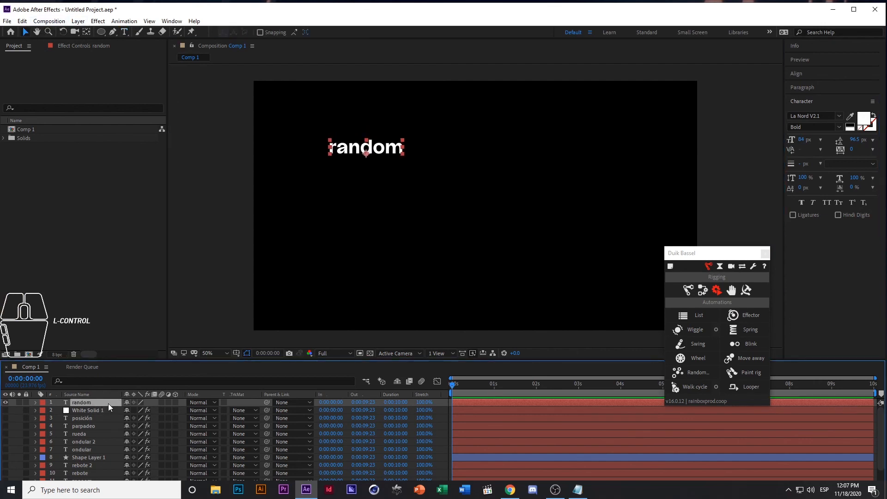
key(ctrl+d)
key(ctrl+d)
key(ctrl+d)
key(ctrl+d)
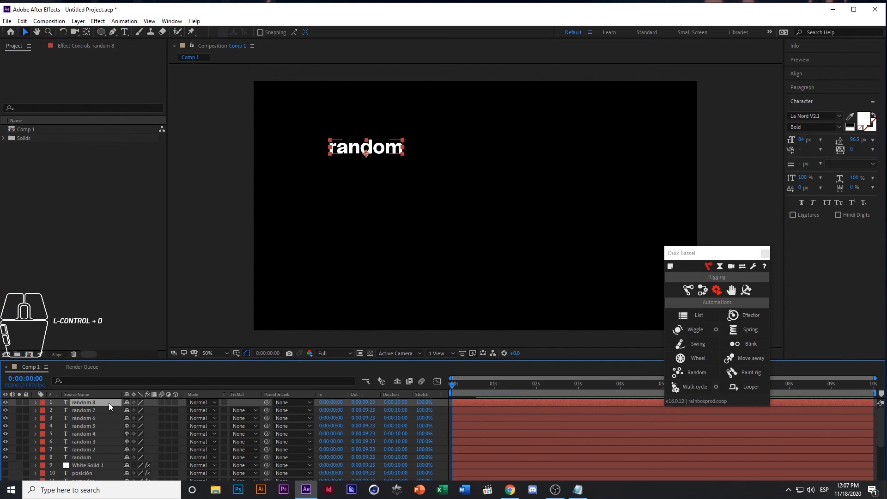
Select all eight "random" layers and reveal their Position properties
shift+click(91, 458)
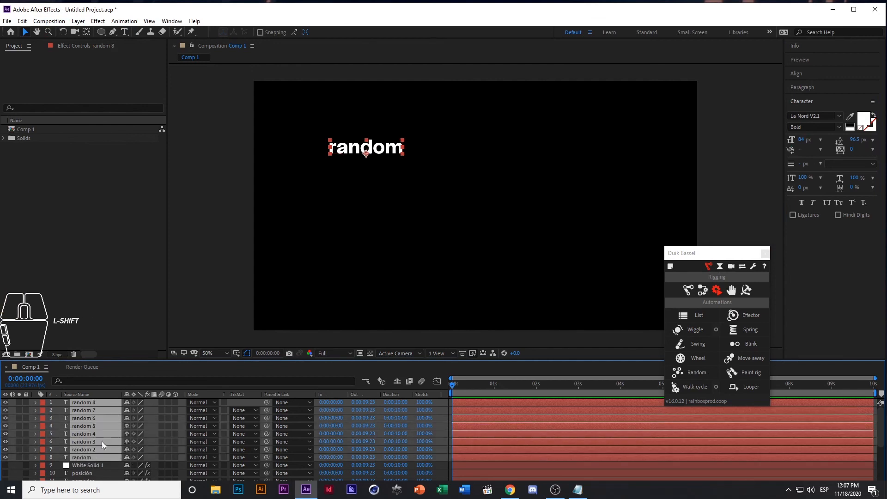
click(93, 472)
click(93, 453)
click(101, 454)
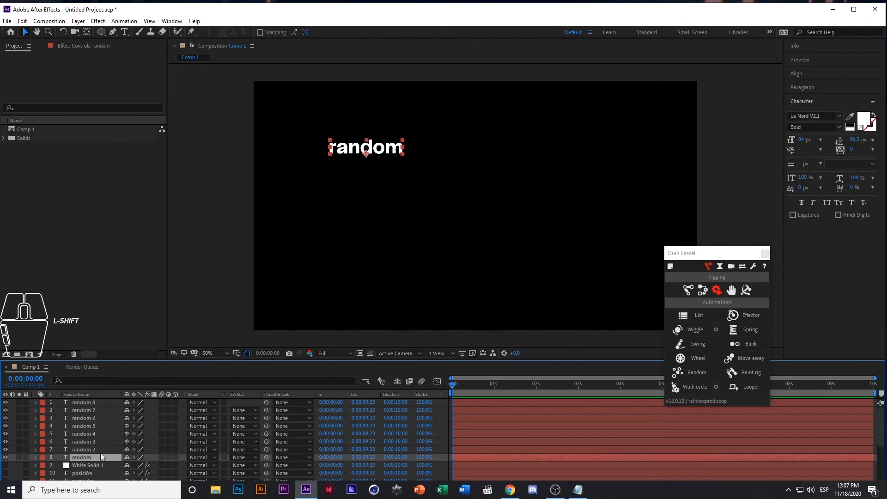
shift+click(101, 403)
key(p)
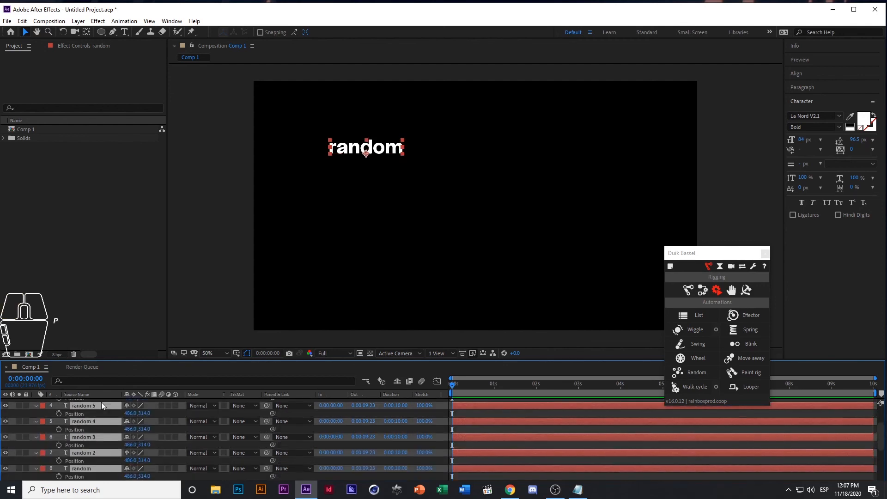
Select the Position property of every layer from "random 8" down to "random" together
click(77, 411)
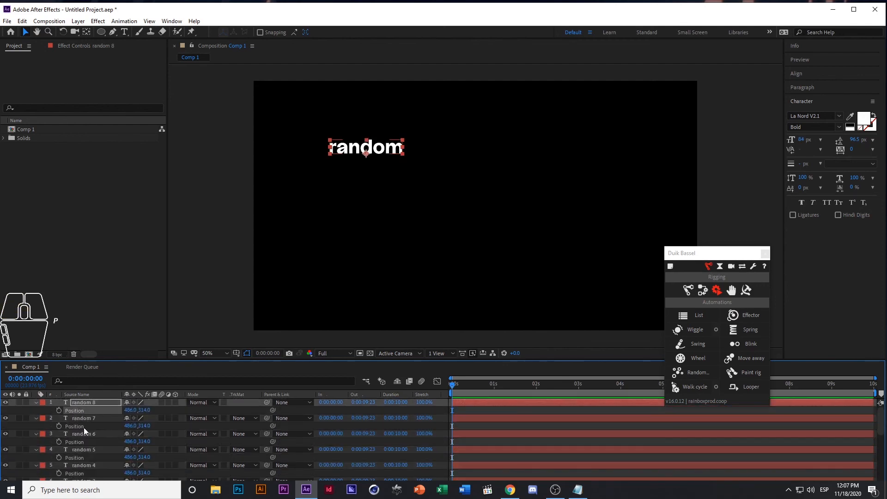
ctrl+click(79, 426)
ctrl+click(82, 441)
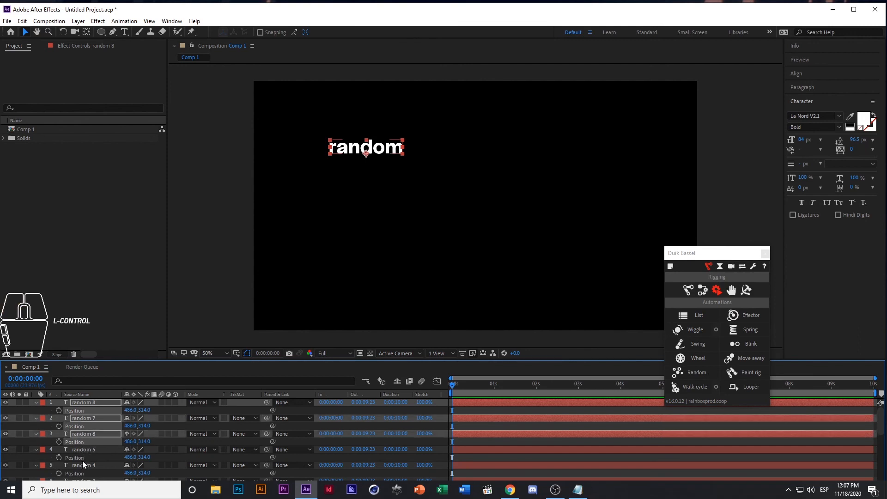
ctrl+click(83, 457)
scroll(87, 454, down, 3)
ctrl+click(86, 426)
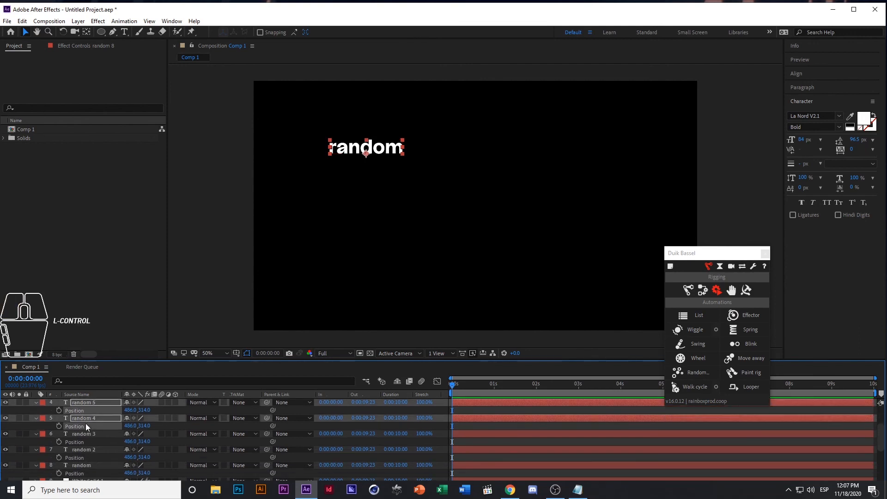
ctrl+click(81, 443)
ctrl+click(85, 457)
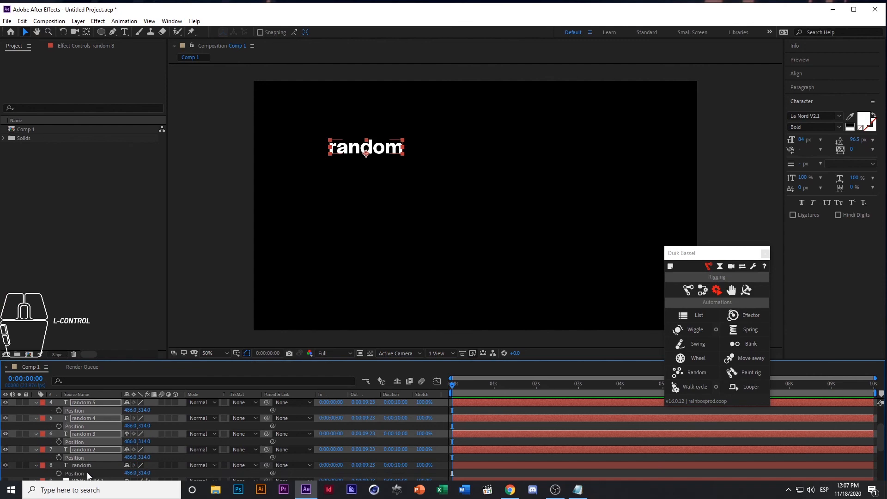
ctrl+click(85, 473)
scroll(101, 434, up, 3)
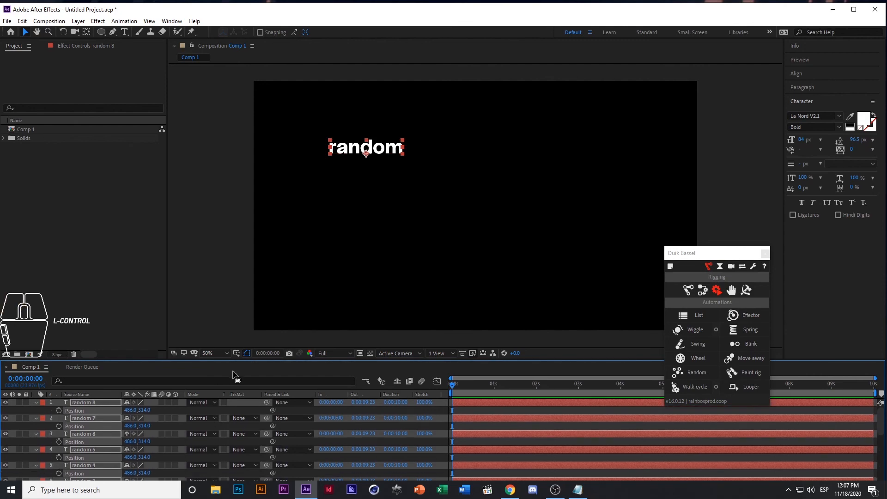
Start Duik's Random automation for the selected Position properties and set the X range from 50 to 1600
drag(703, 253, 651, 210)
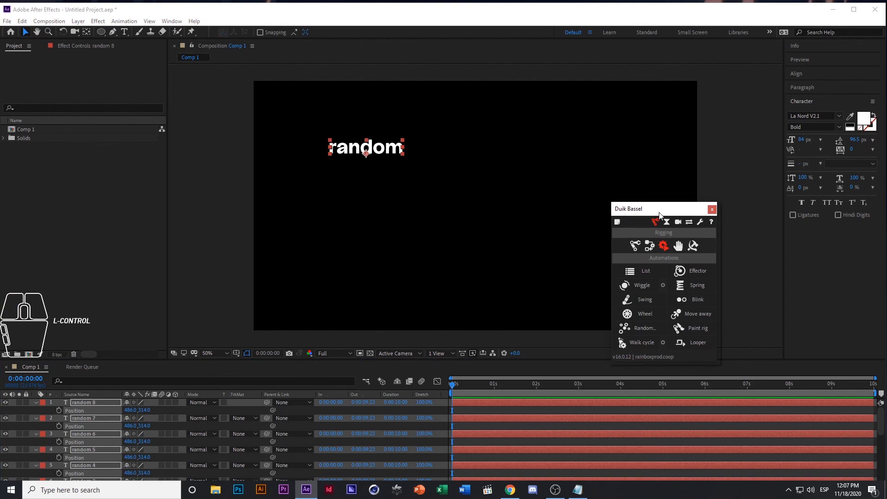
click(647, 329)
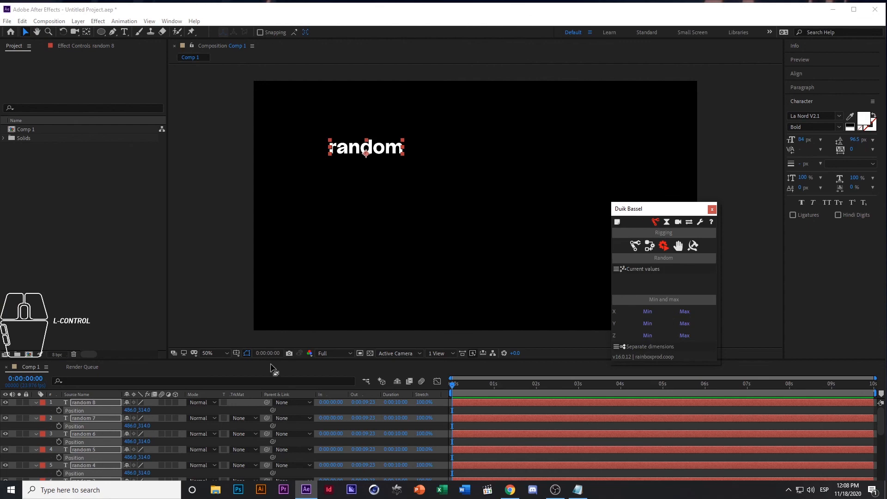
click(655, 312)
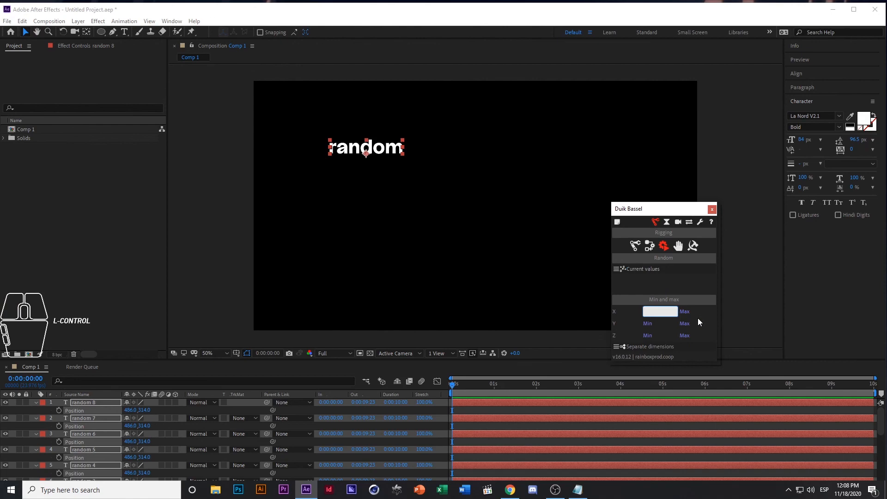
text(50)
key(Tab)
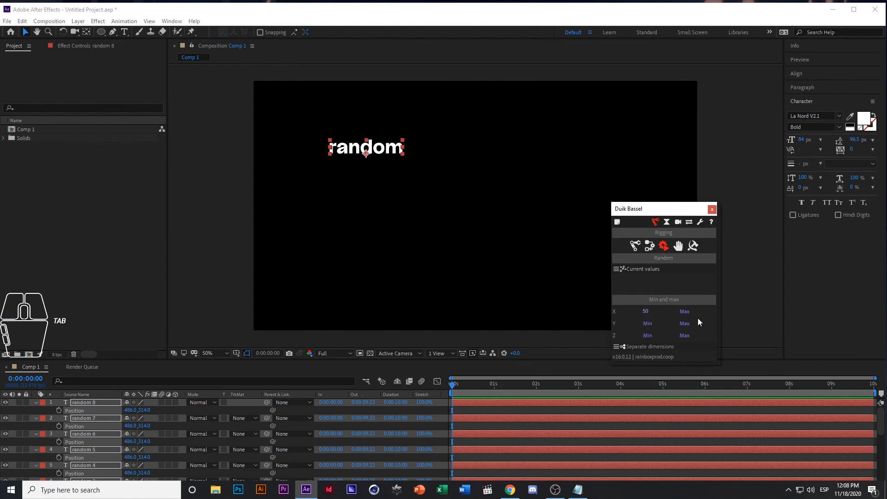
click(682, 314)
text(1600)
Set the Random automation's Y range to a minimum of 50 and a maximum of 100
click(652, 324)
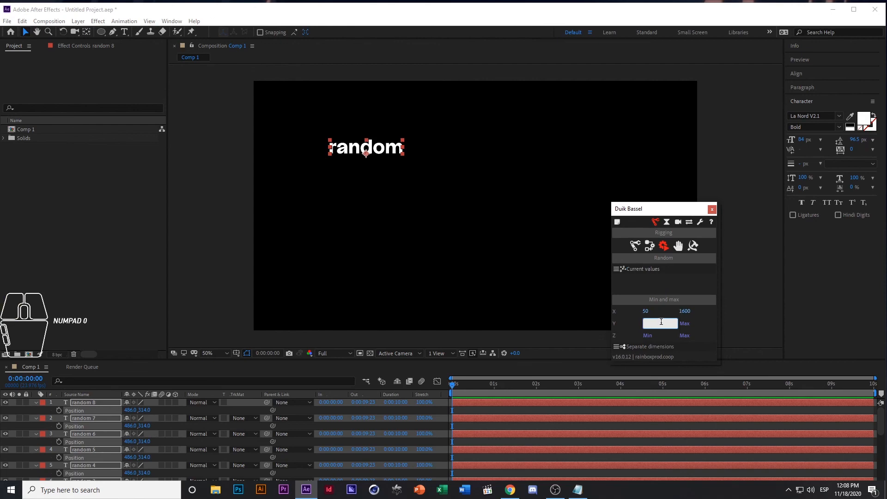
text(50)
click(686, 323)
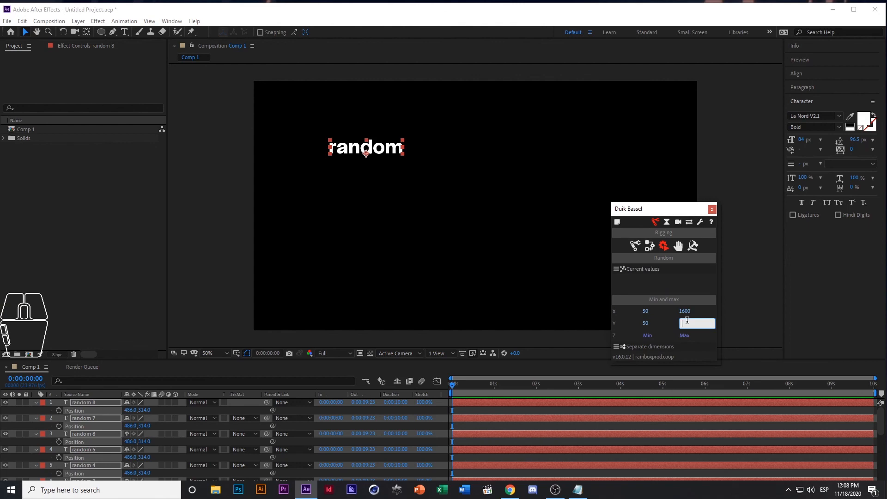
text(100)
Enlarge the Duik Bassel window to reach the remaining options and randomize the text layers' positions twice
drag(664, 210, 651, 169)
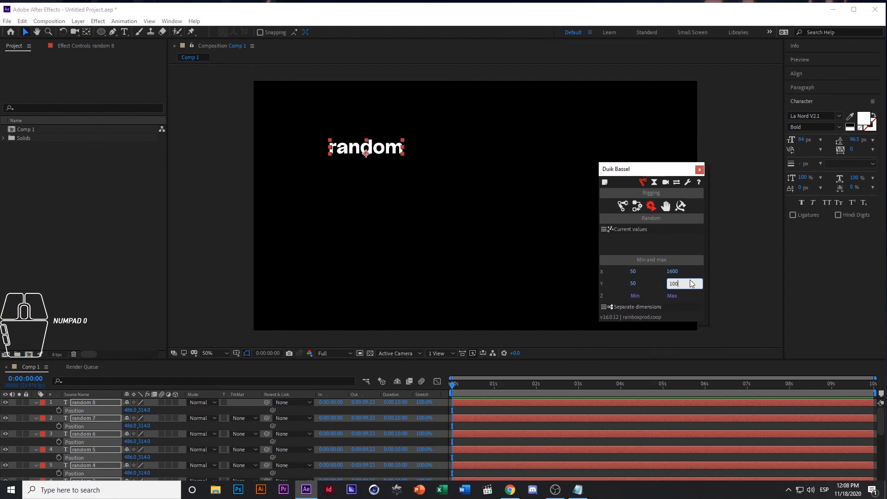
drag(708, 324, 728, 379)
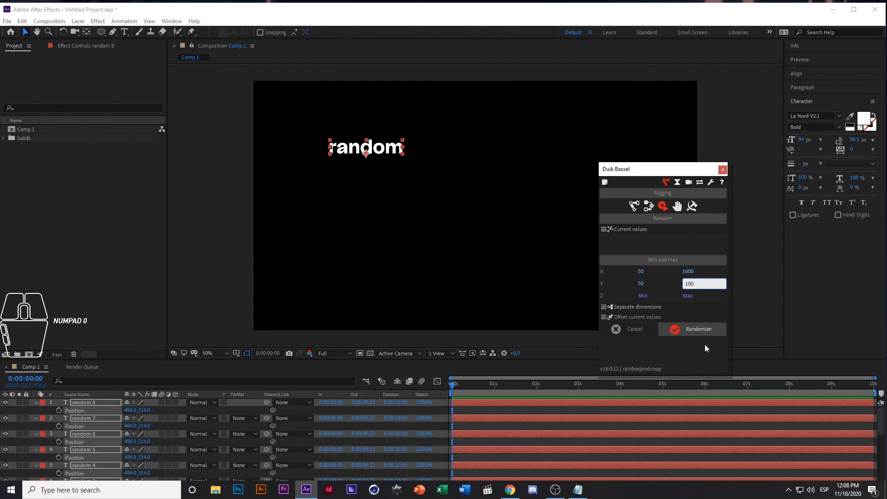
click(700, 328)
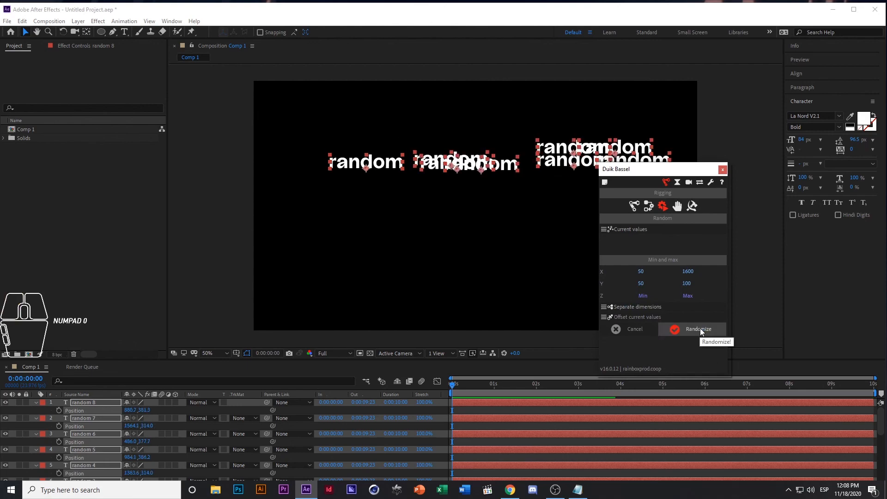
click(700, 328)
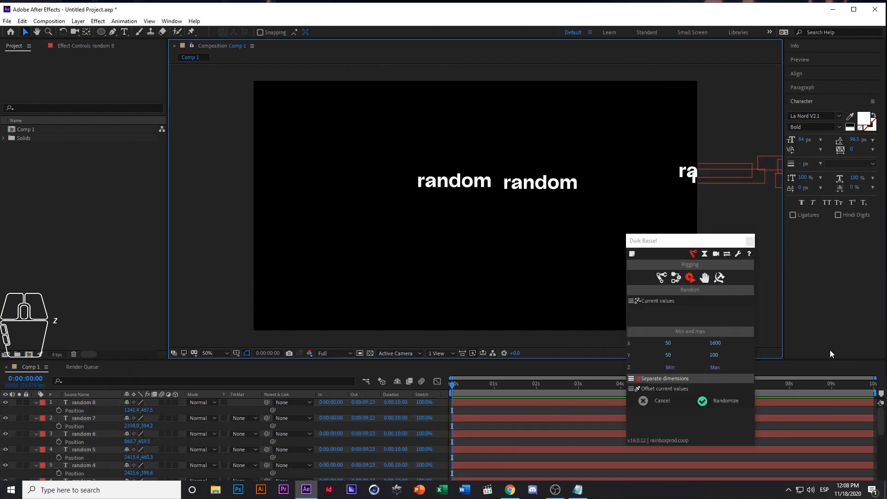